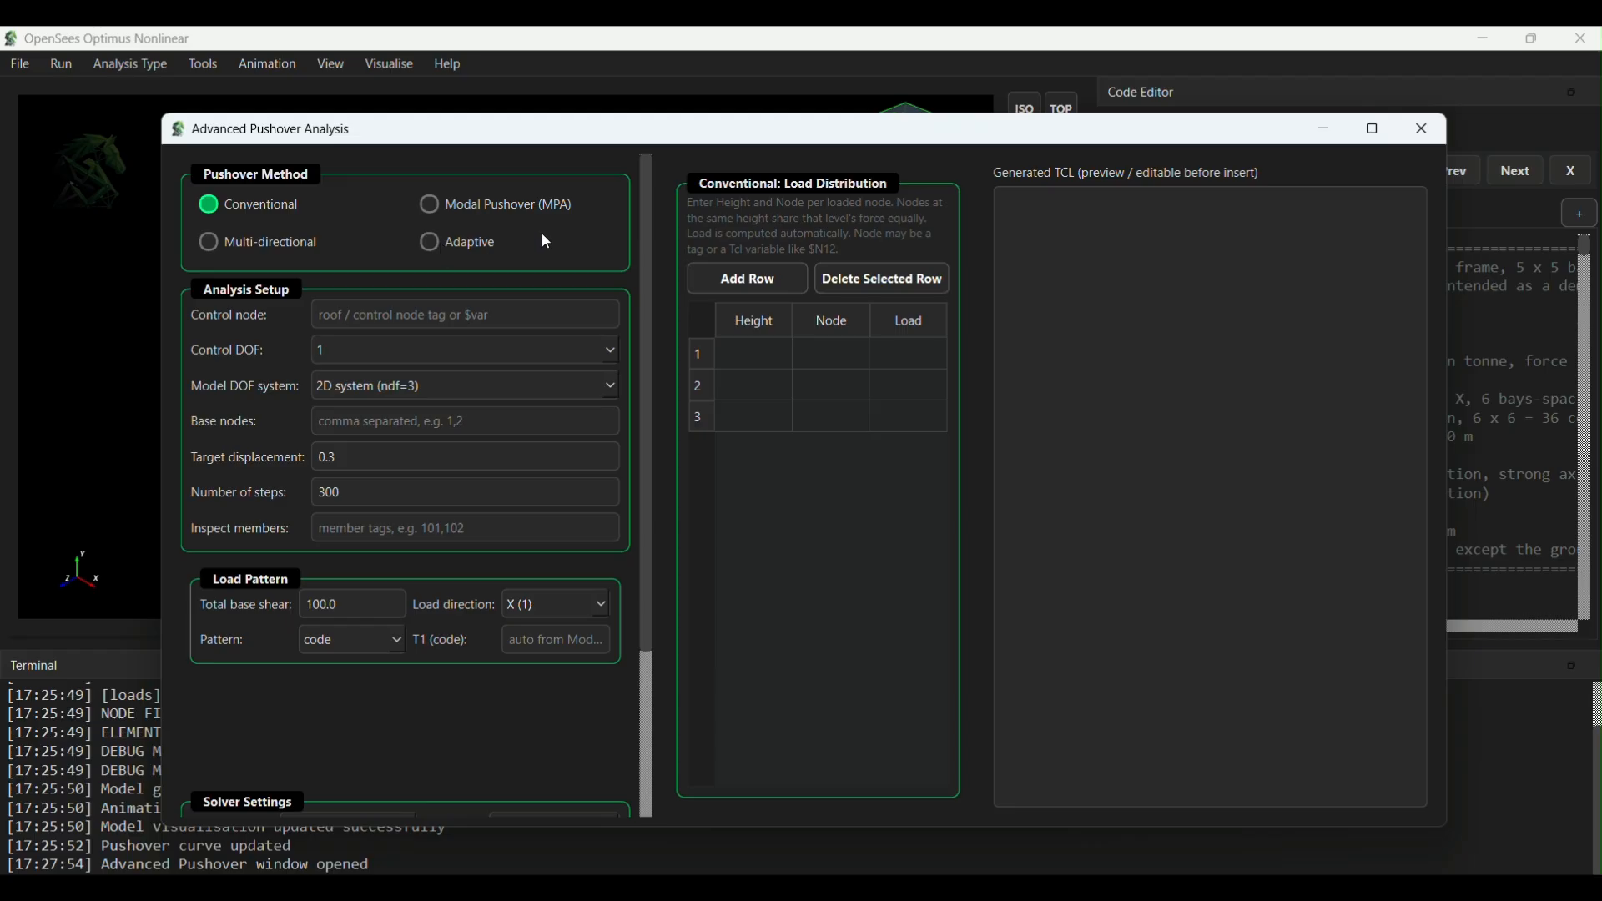
# - Close the Advanced Pushover Analysis window and place the cursor on the empty line at the end of main.tcl
pyautogui.click(1410, 129)
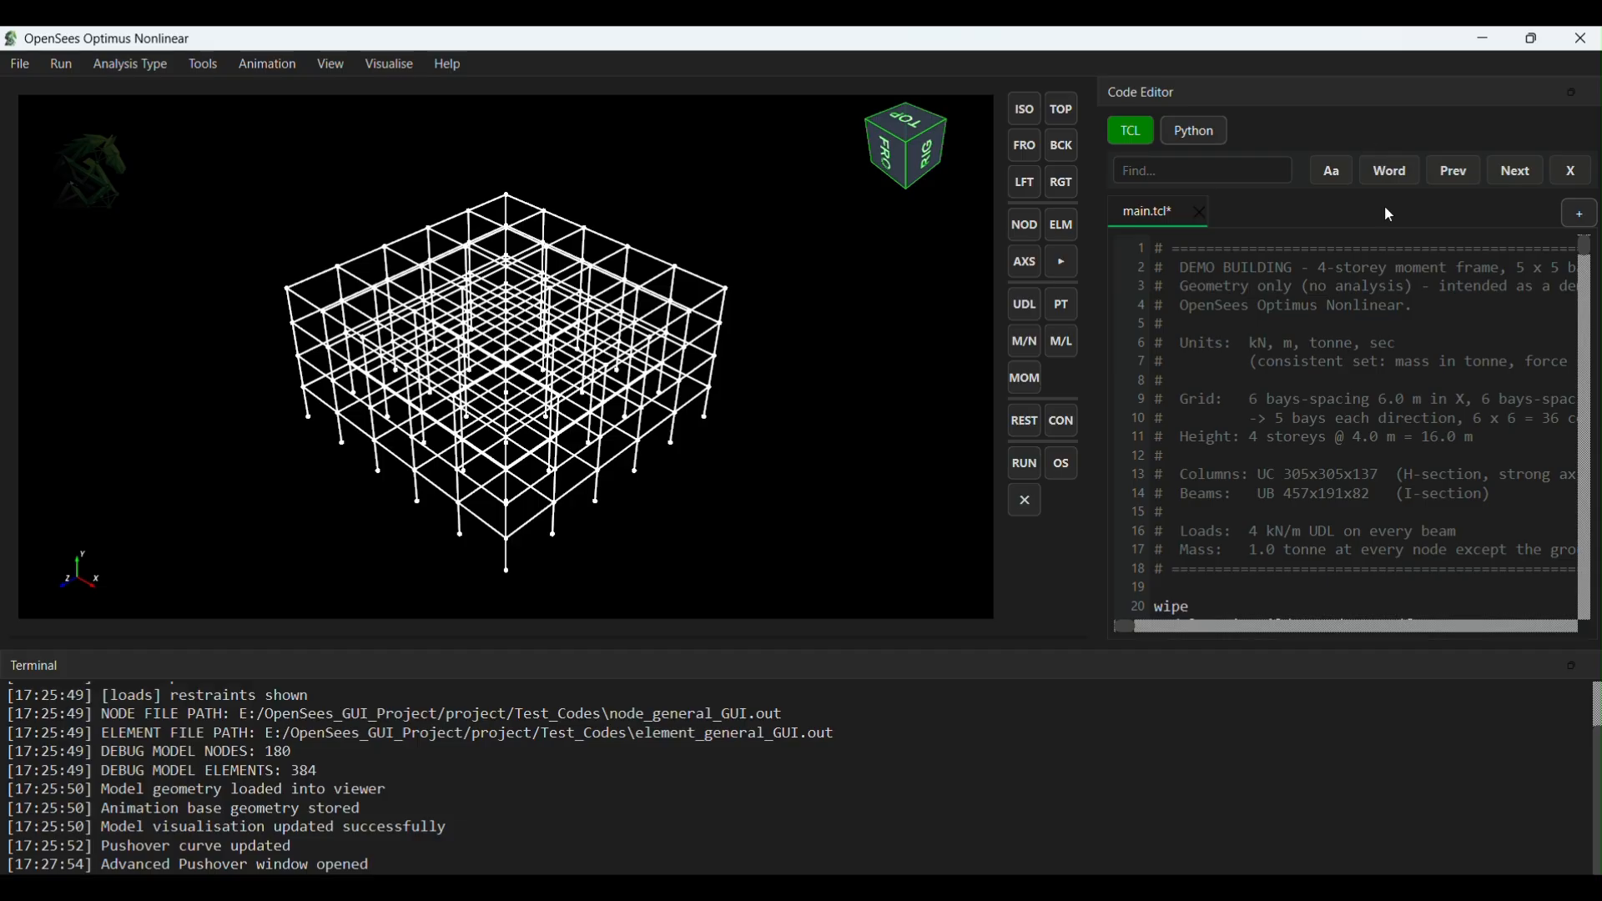
pyautogui.scroll(-1, 1377, 334)
pyautogui.moveTo(1588, 259); pyautogui.dragTo(1595, 576)
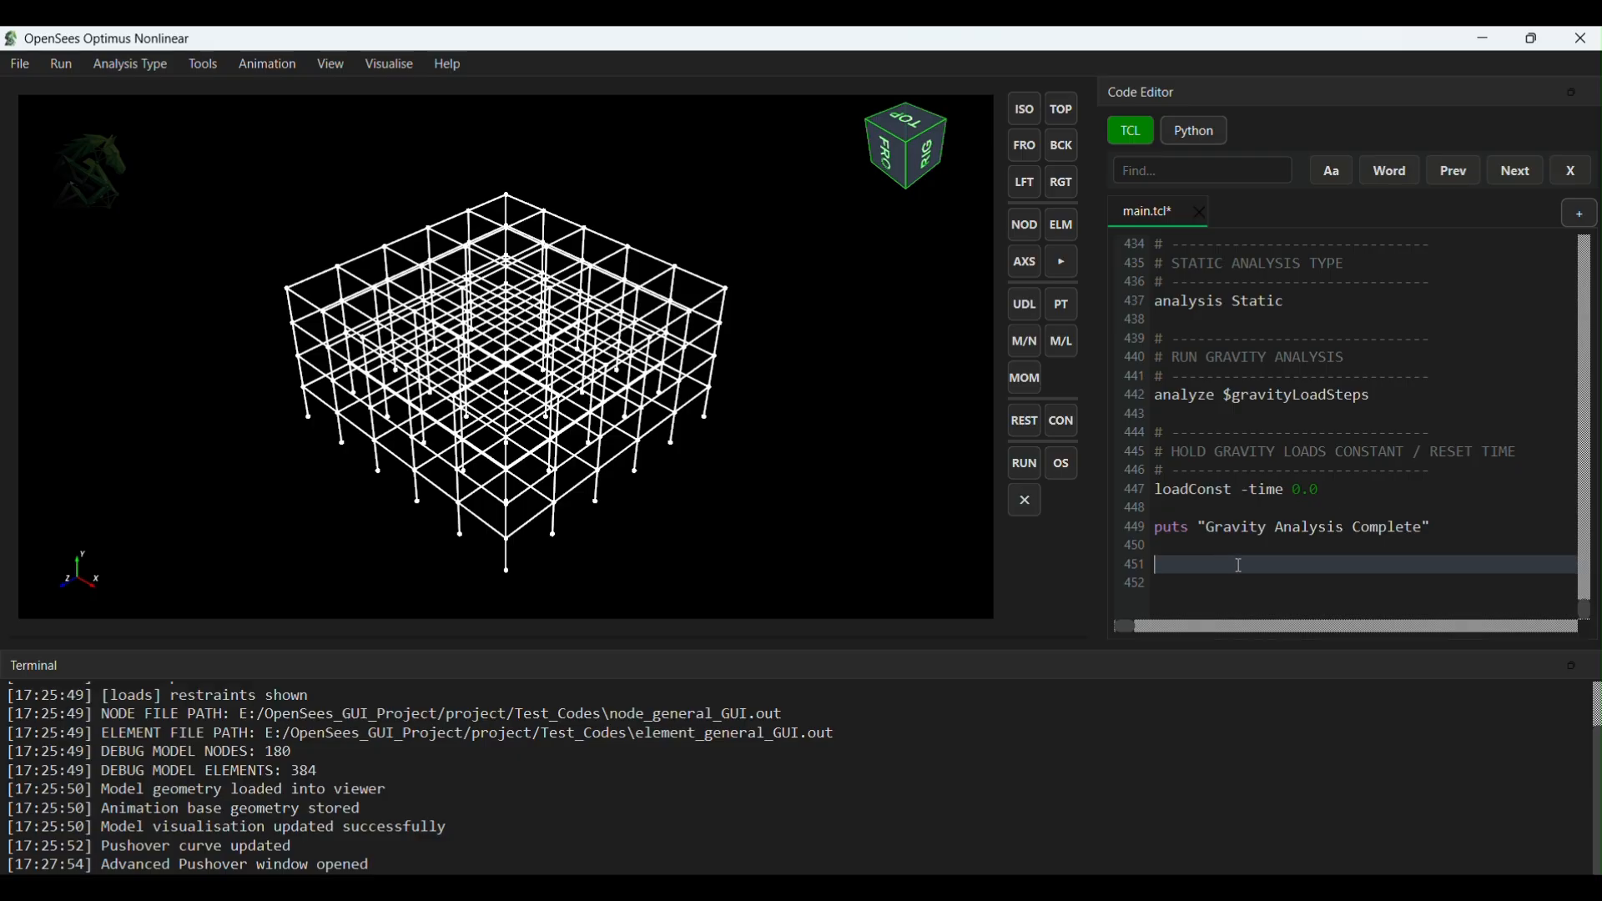
# - Open a maximised Advanced Pushover setup and set control node 4054, control DOF 1 and the 3D system (ndf=6)
pyautogui.click(102, 63)
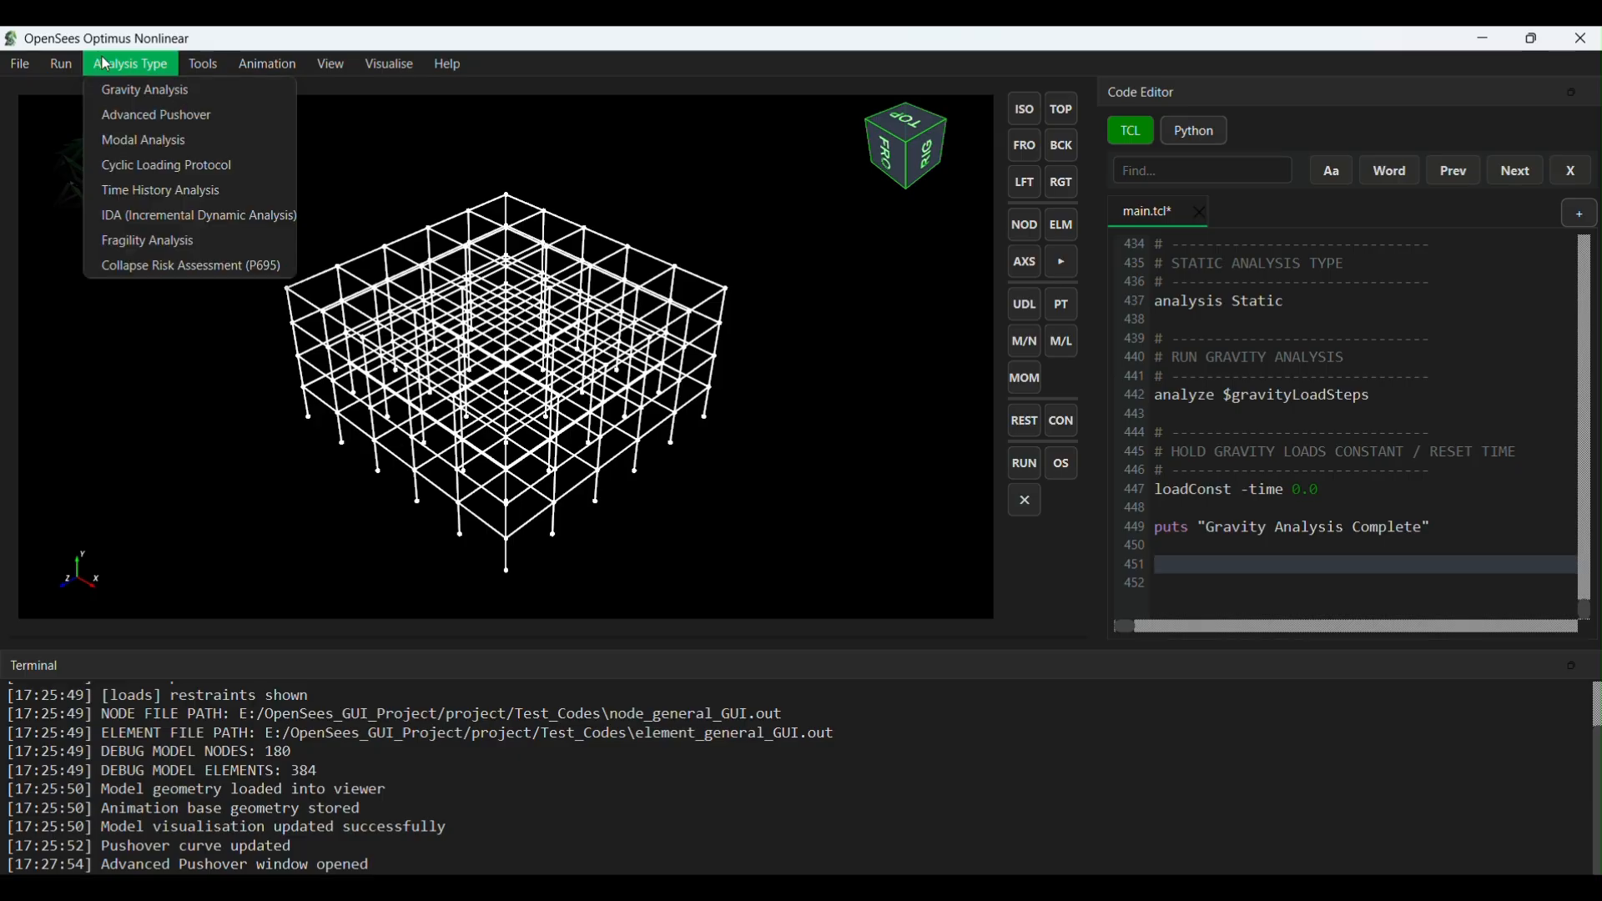
pyautogui.click(134, 116)
pyautogui.doubleClick(491, 132)
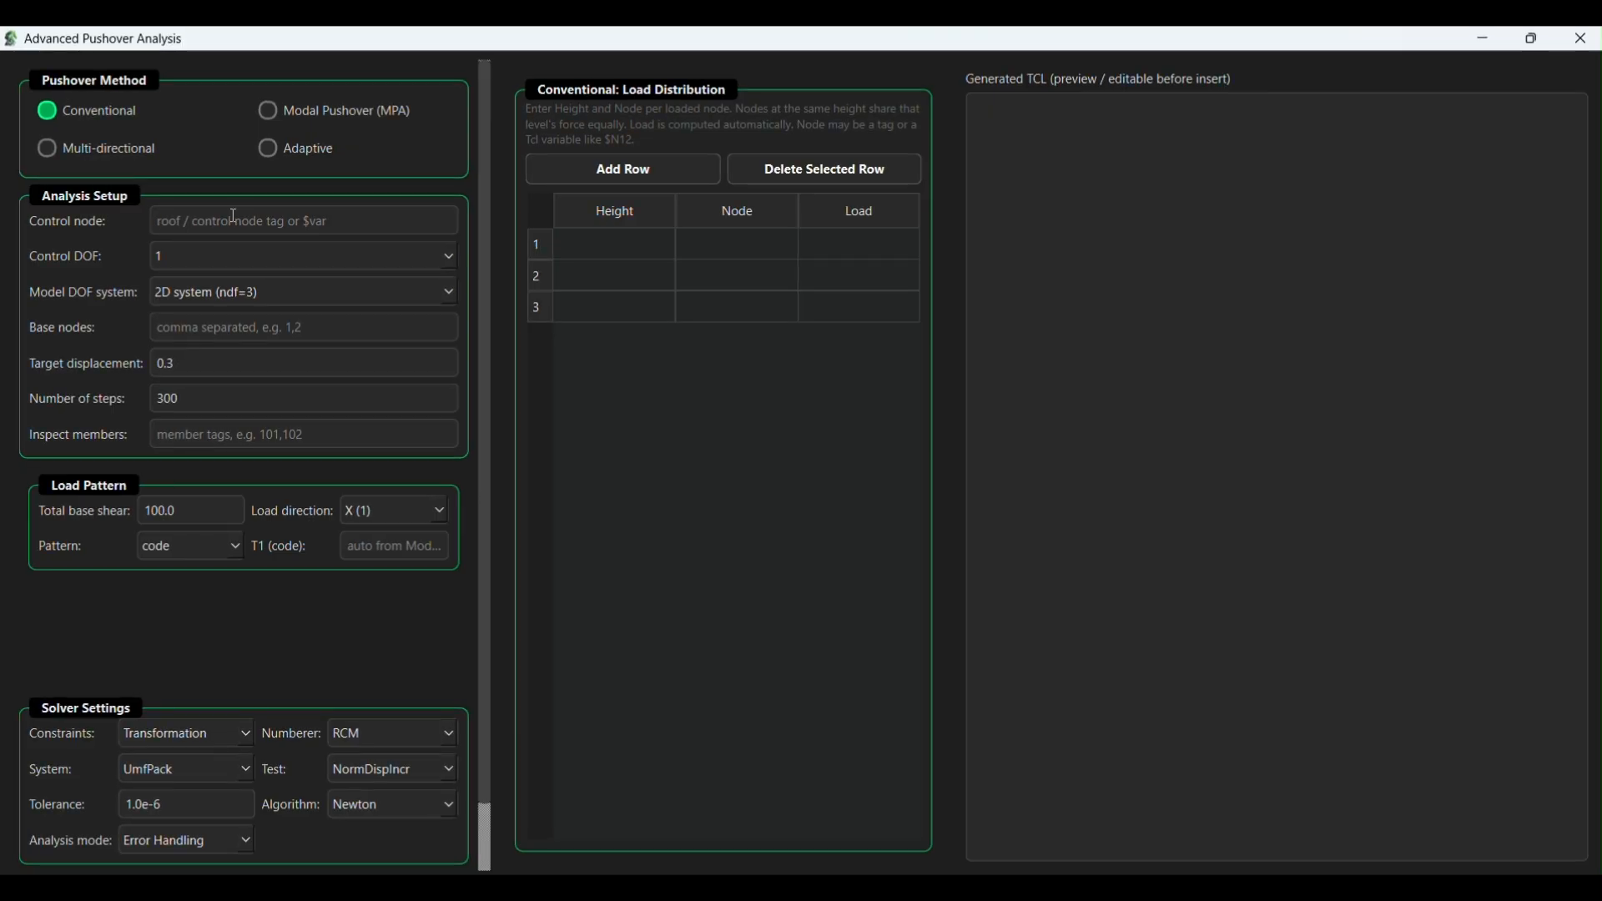
pyautogui.click(234, 215)
pyautogui.write('40')
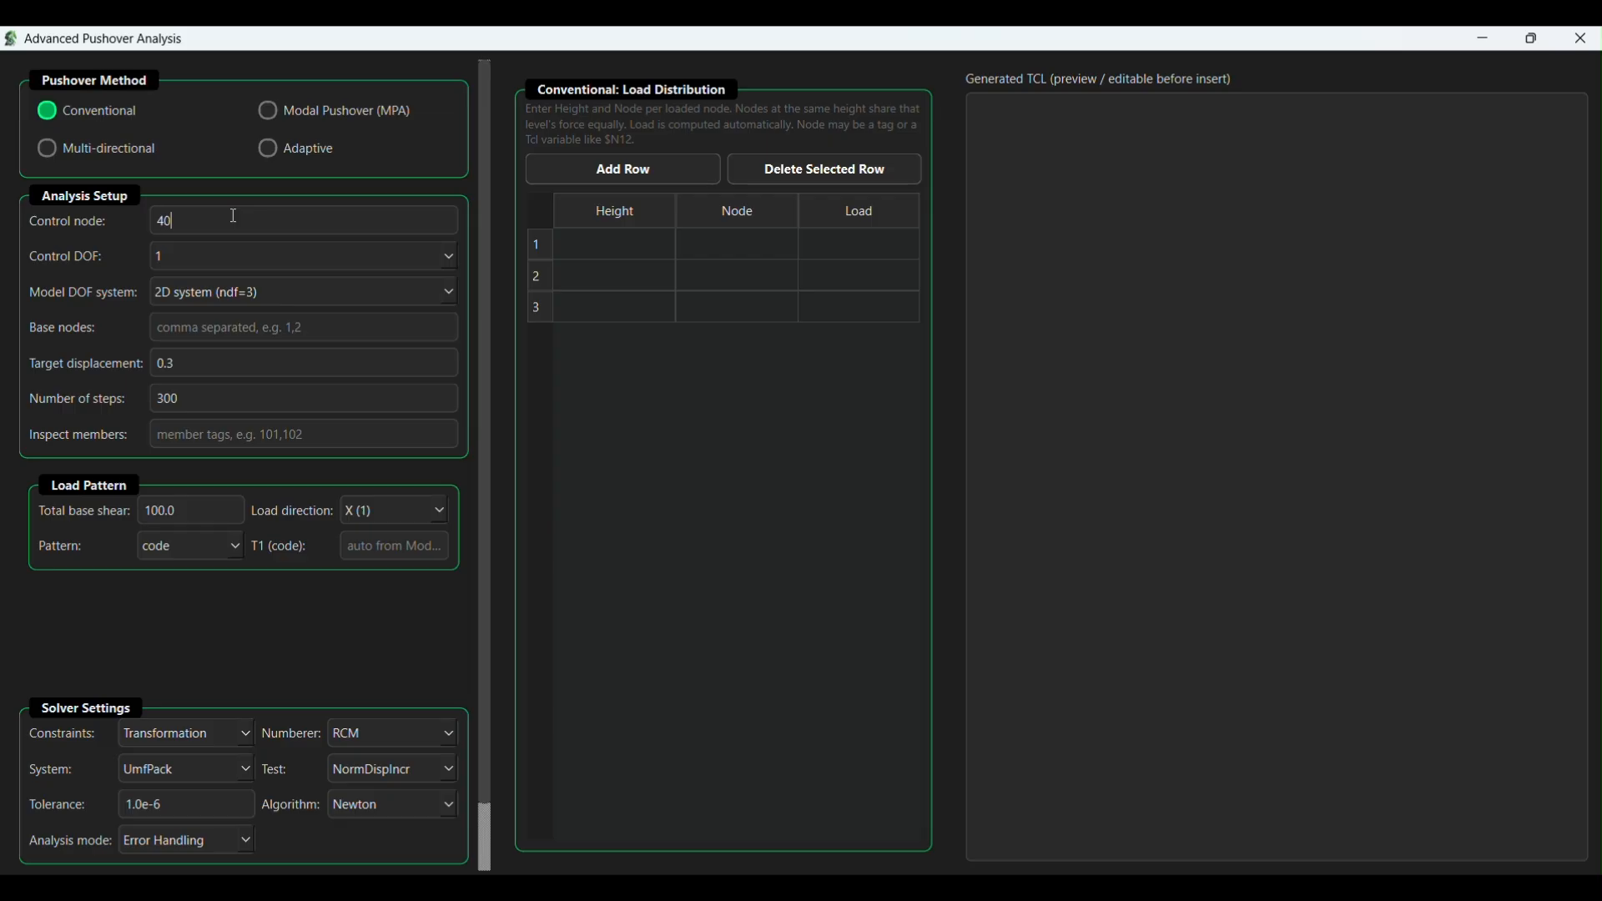
pyautogui.write('54')
pyautogui.click(446, 252)
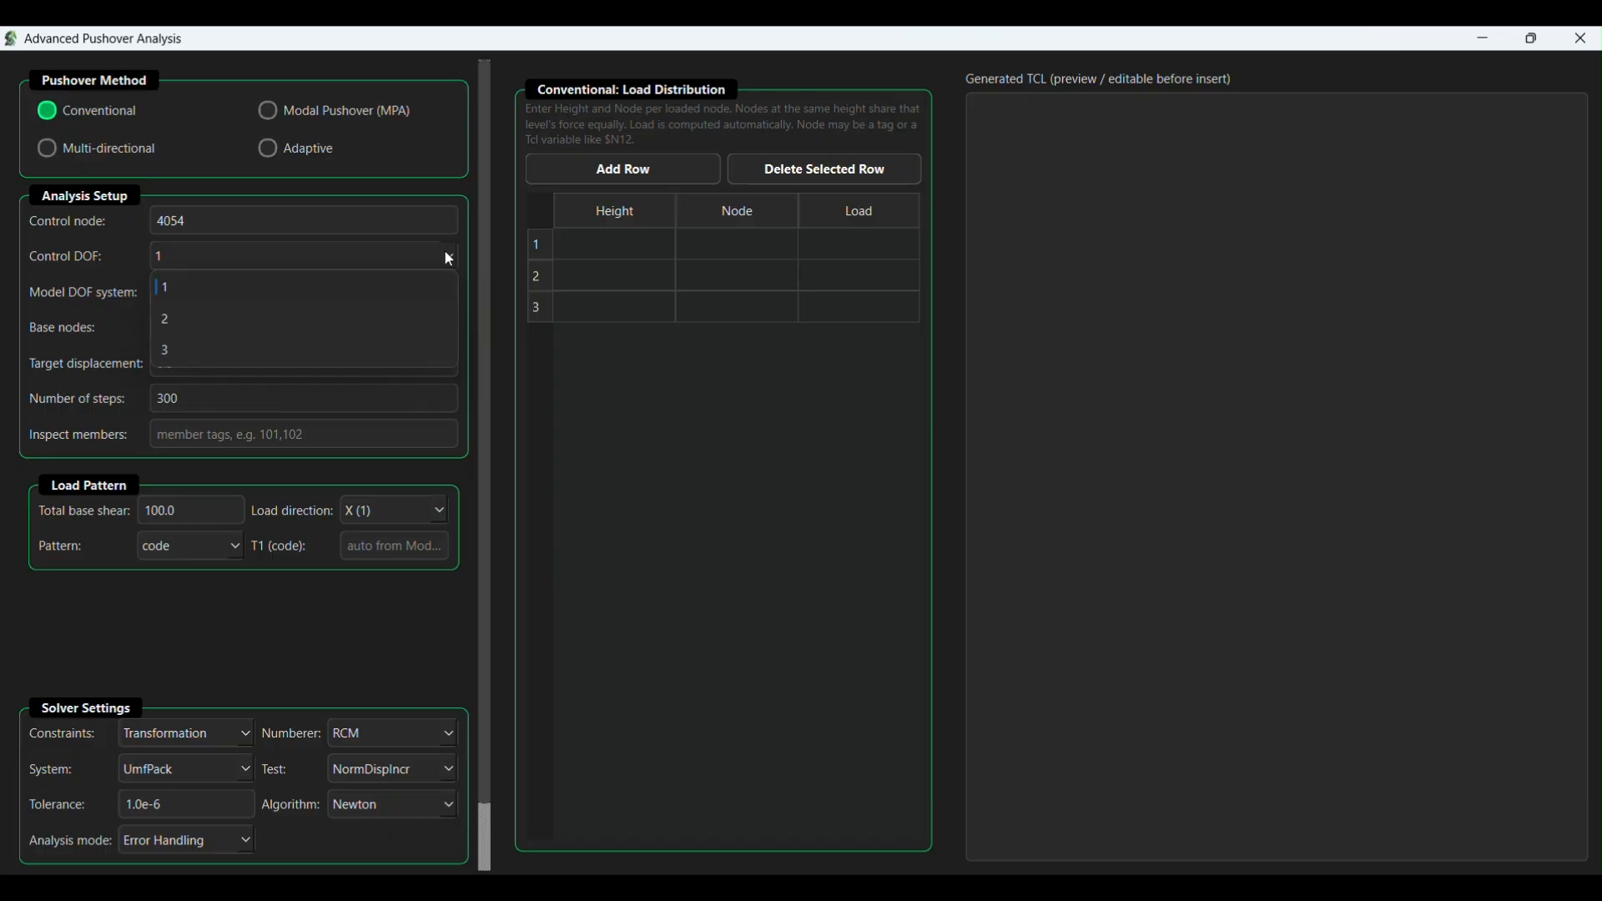
pyautogui.click(321, 294)
pyautogui.click(458, 296)
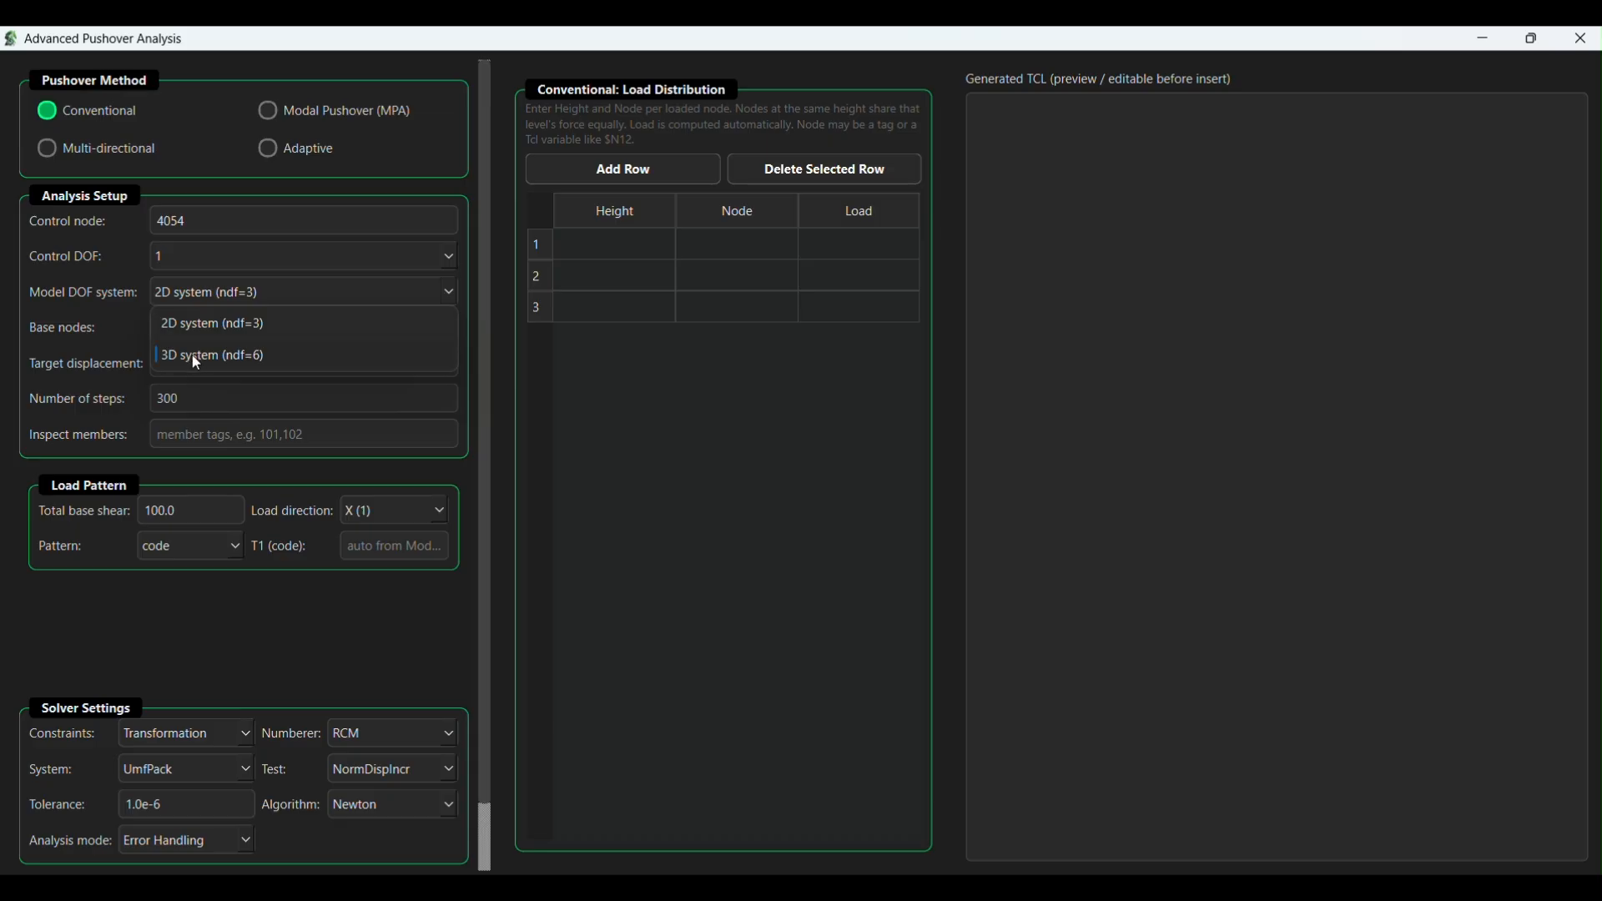
pyautogui.click(194, 359)
# - Paste the copied comma-separated list of base nodes, ending in 51,52,53,54,55,56, into the analysis setup
pyautogui.scroll(-1, 474, 327)
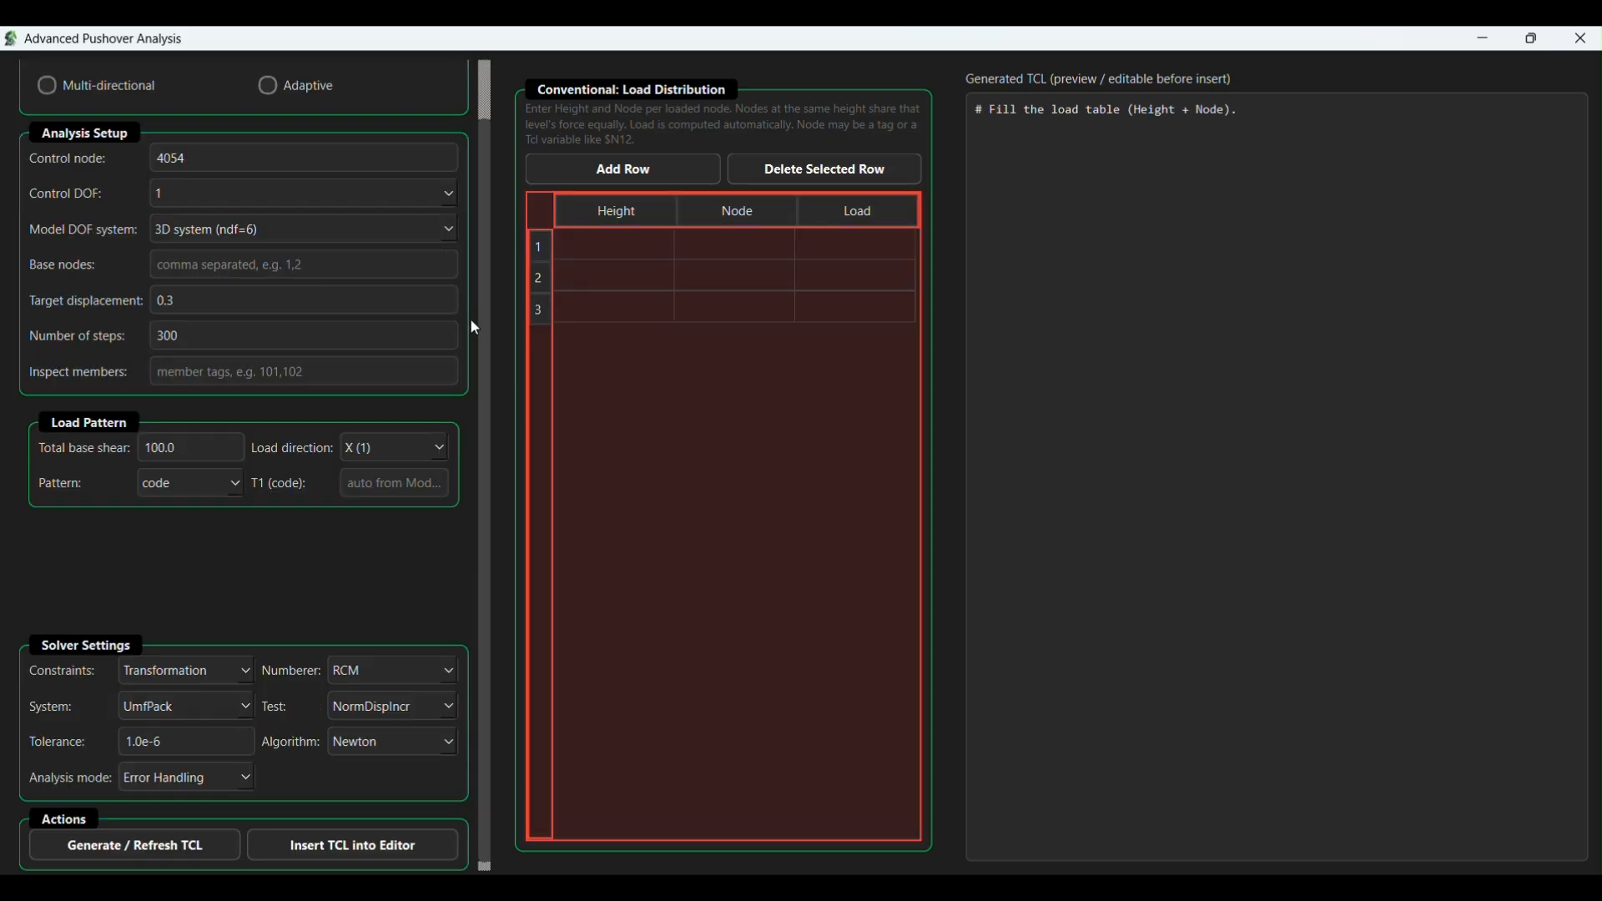
pyautogui.click(292, 261)
pyautogui.hotkey('alt', 'Tab')
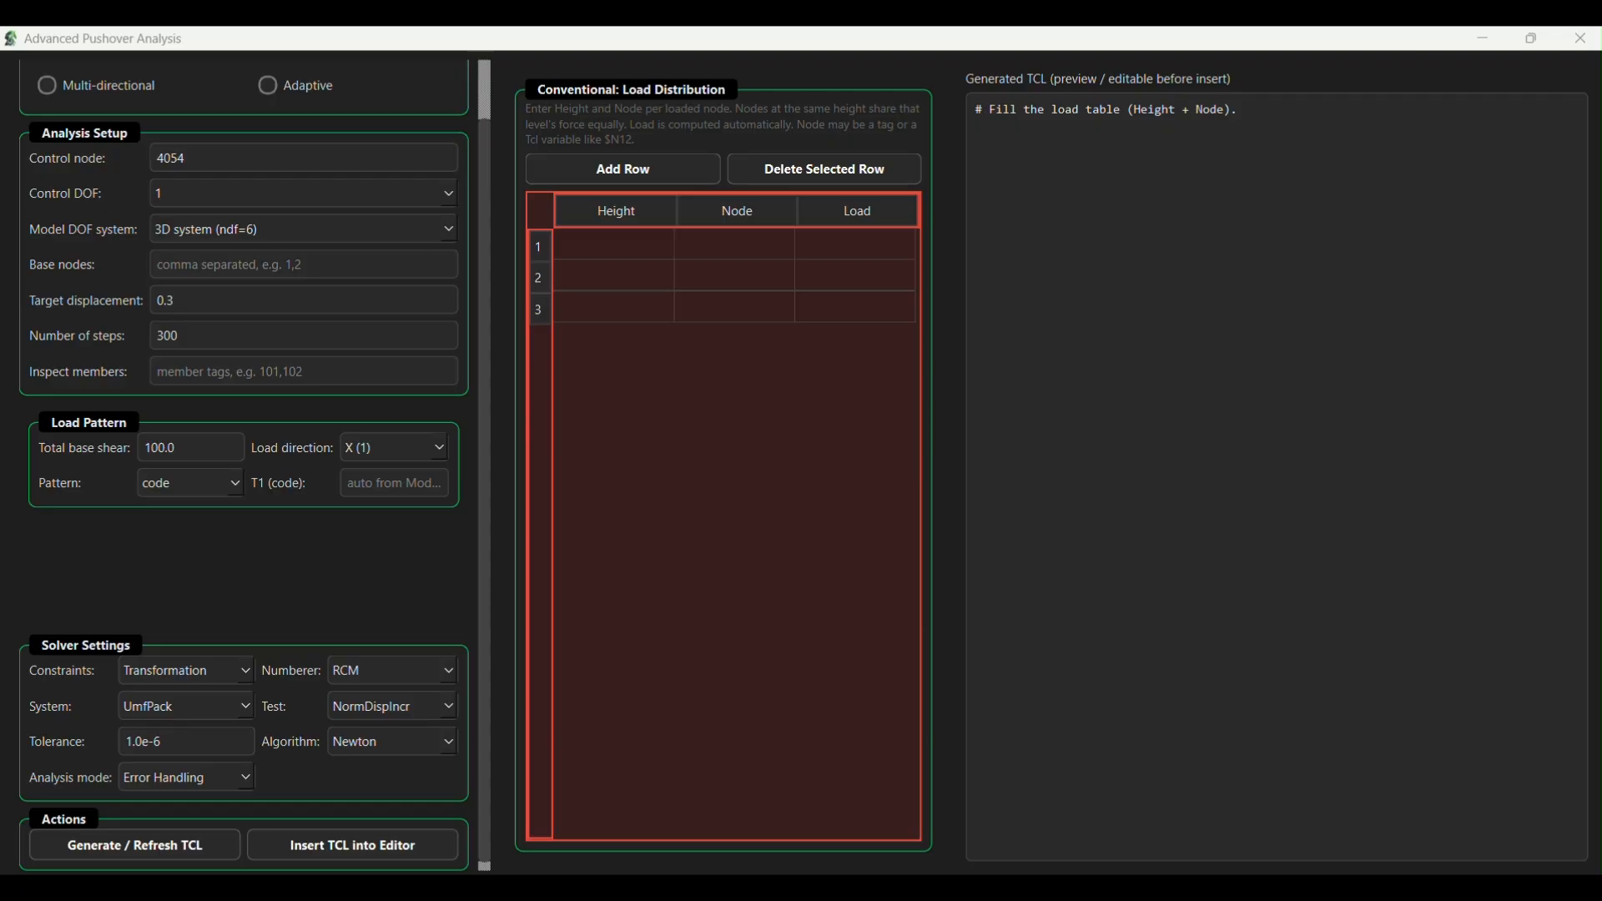
pyautogui.click(198, 264)
pyautogui.hotkey('ctrl', 'v')
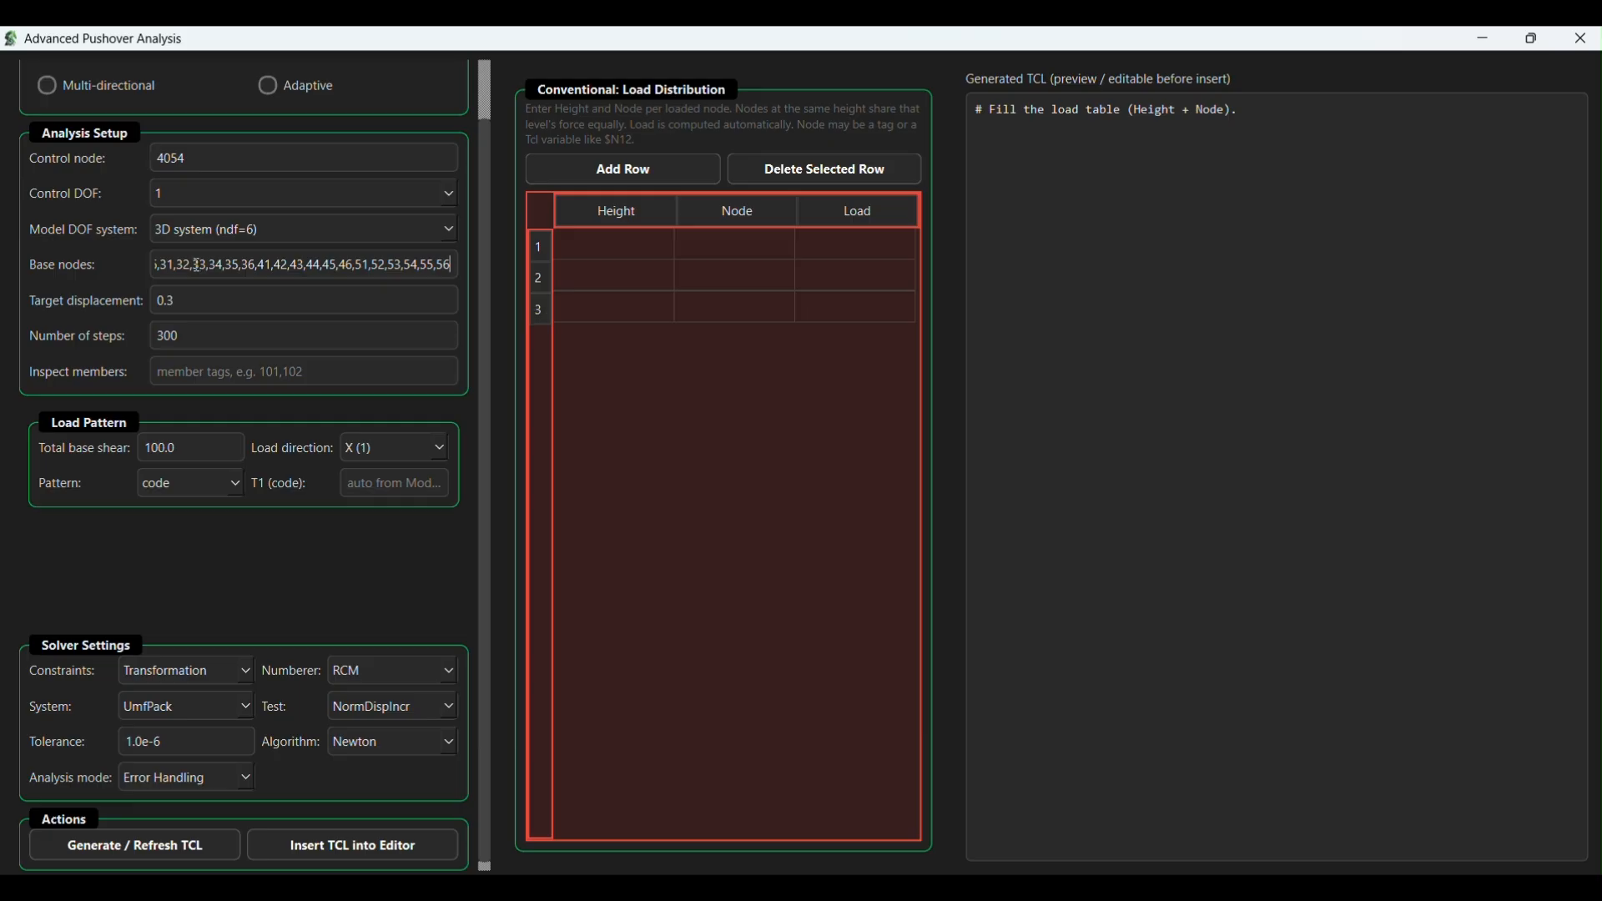
# - Set the target displacement to 1.75 and the number of steps to 1000
pyautogui.doubleClick(164, 301)
pyautogui.write('1.75')
pyautogui.press('Tab')
pyautogui.write('1000')
# - Enter 1054,2054,3054,4054 as the members to inspect
pyautogui.click(195, 365)
pyautogui.write('1054,')
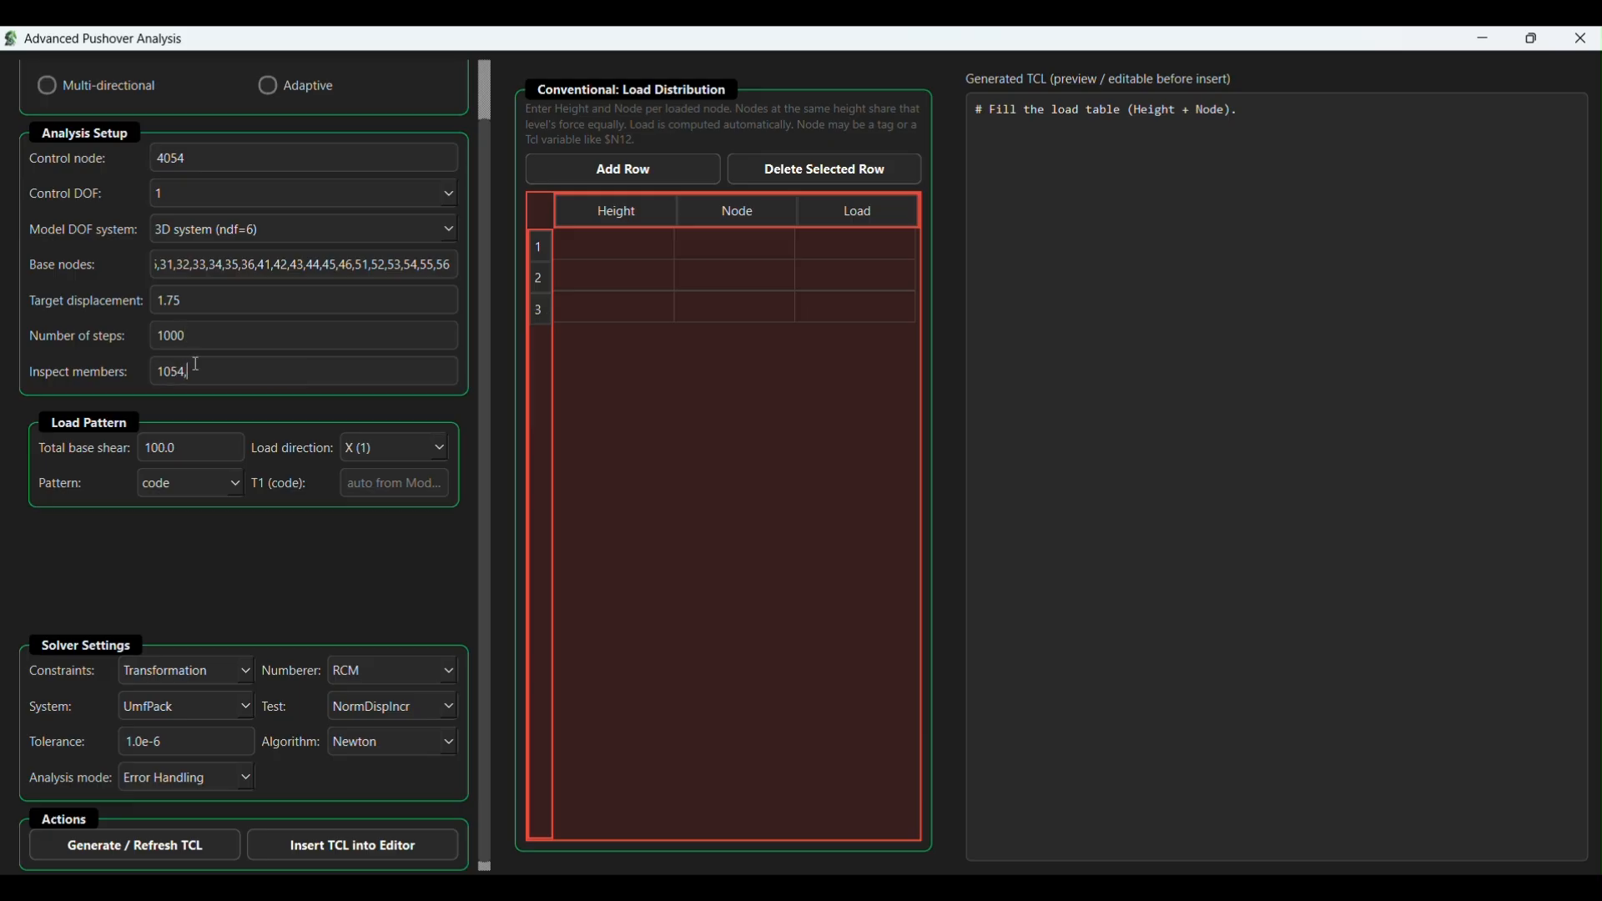
pyautogui.write('2054,3054,4054')
# - Keep the code load pattern and set its T1 period to 0.3386
pyautogui.click(233, 486)
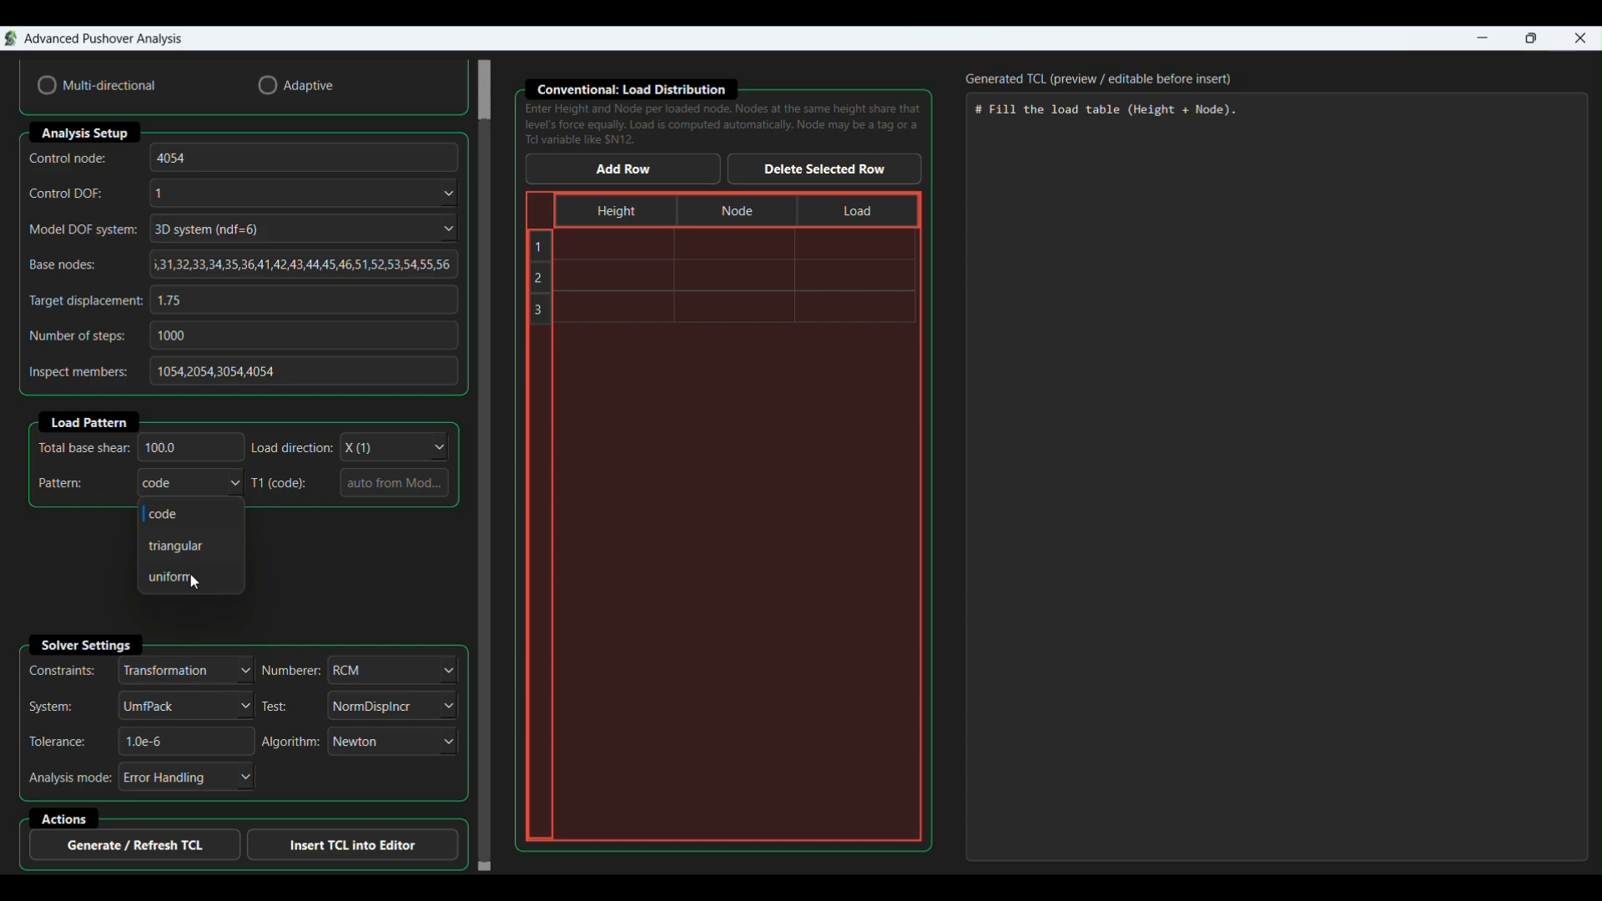
pyautogui.click(179, 514)
pyautogui.click(378, 483)
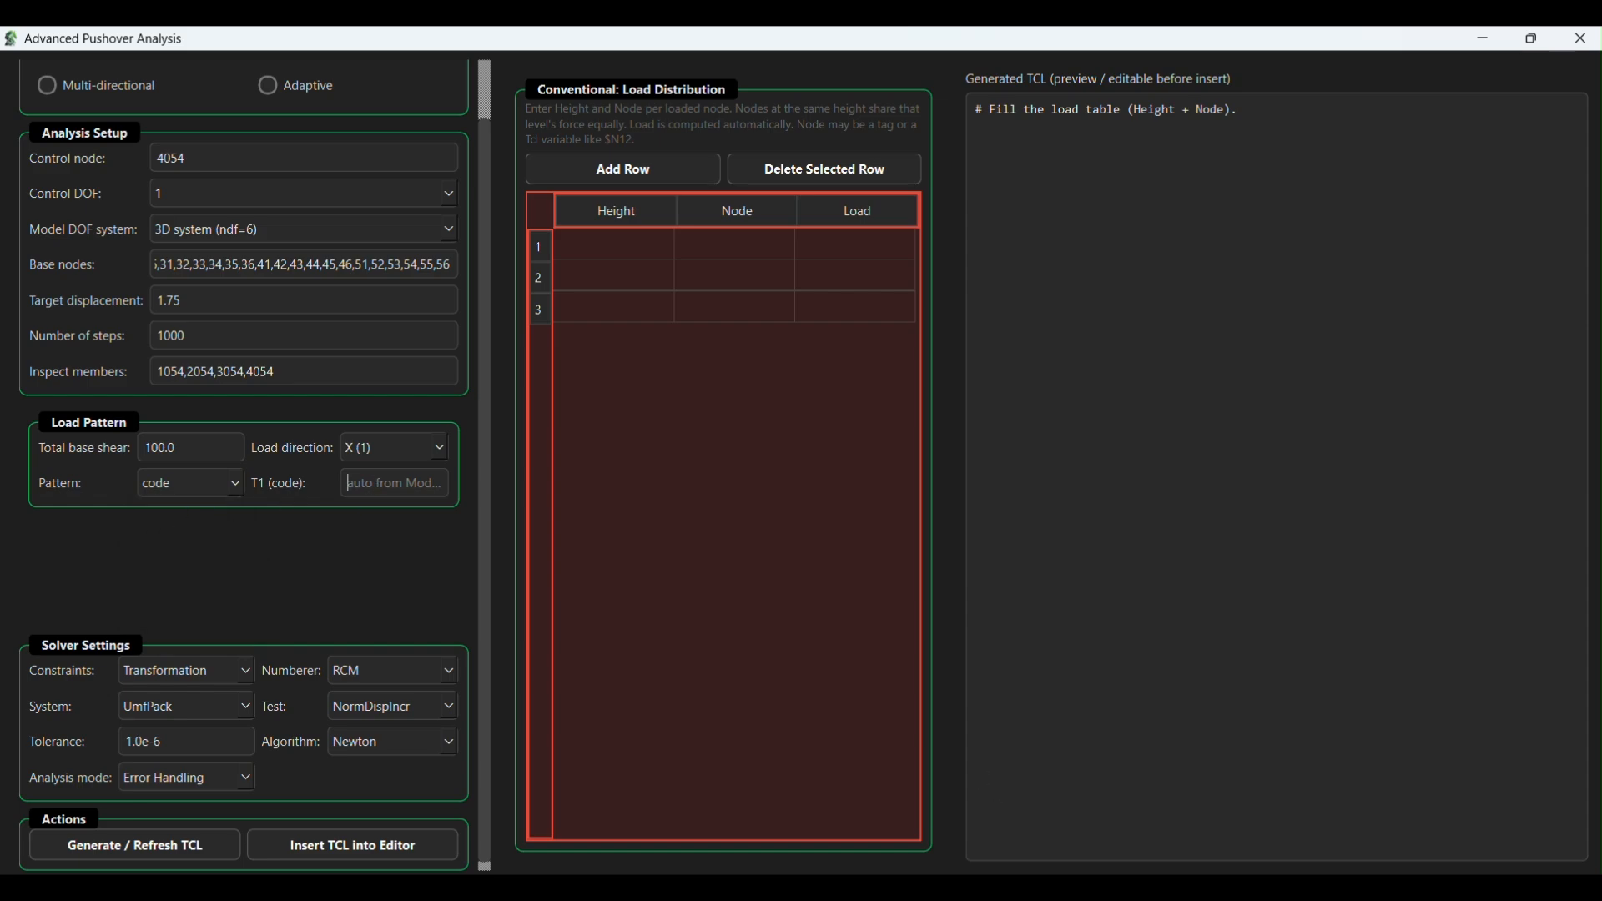
pyautogui.click(943, 888)
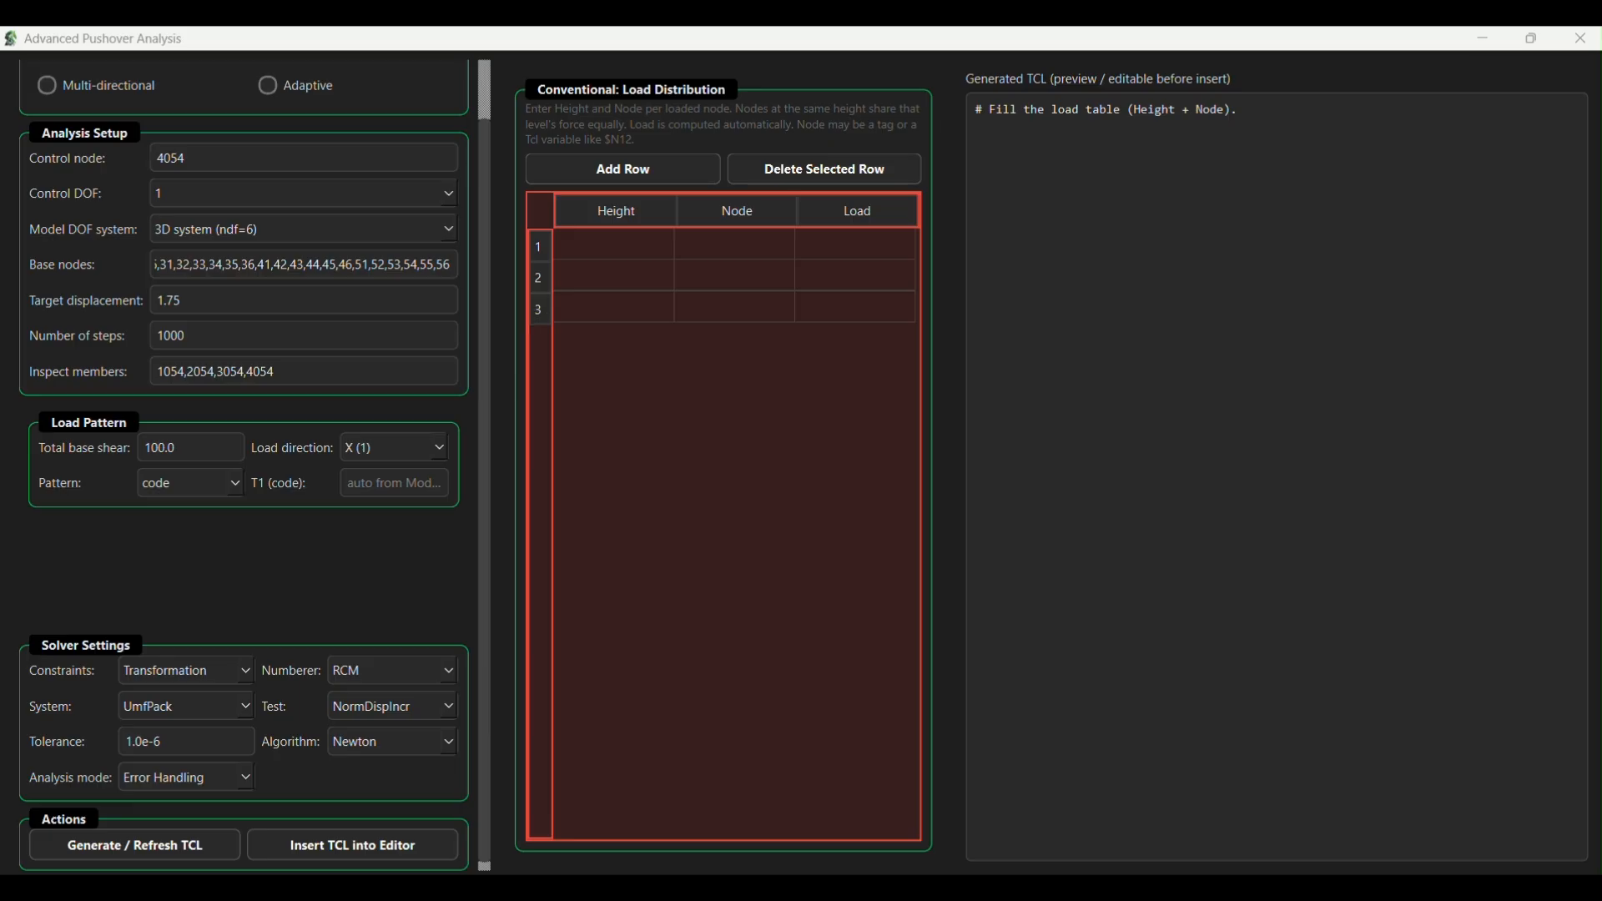
pyautogui.click(386, 484)
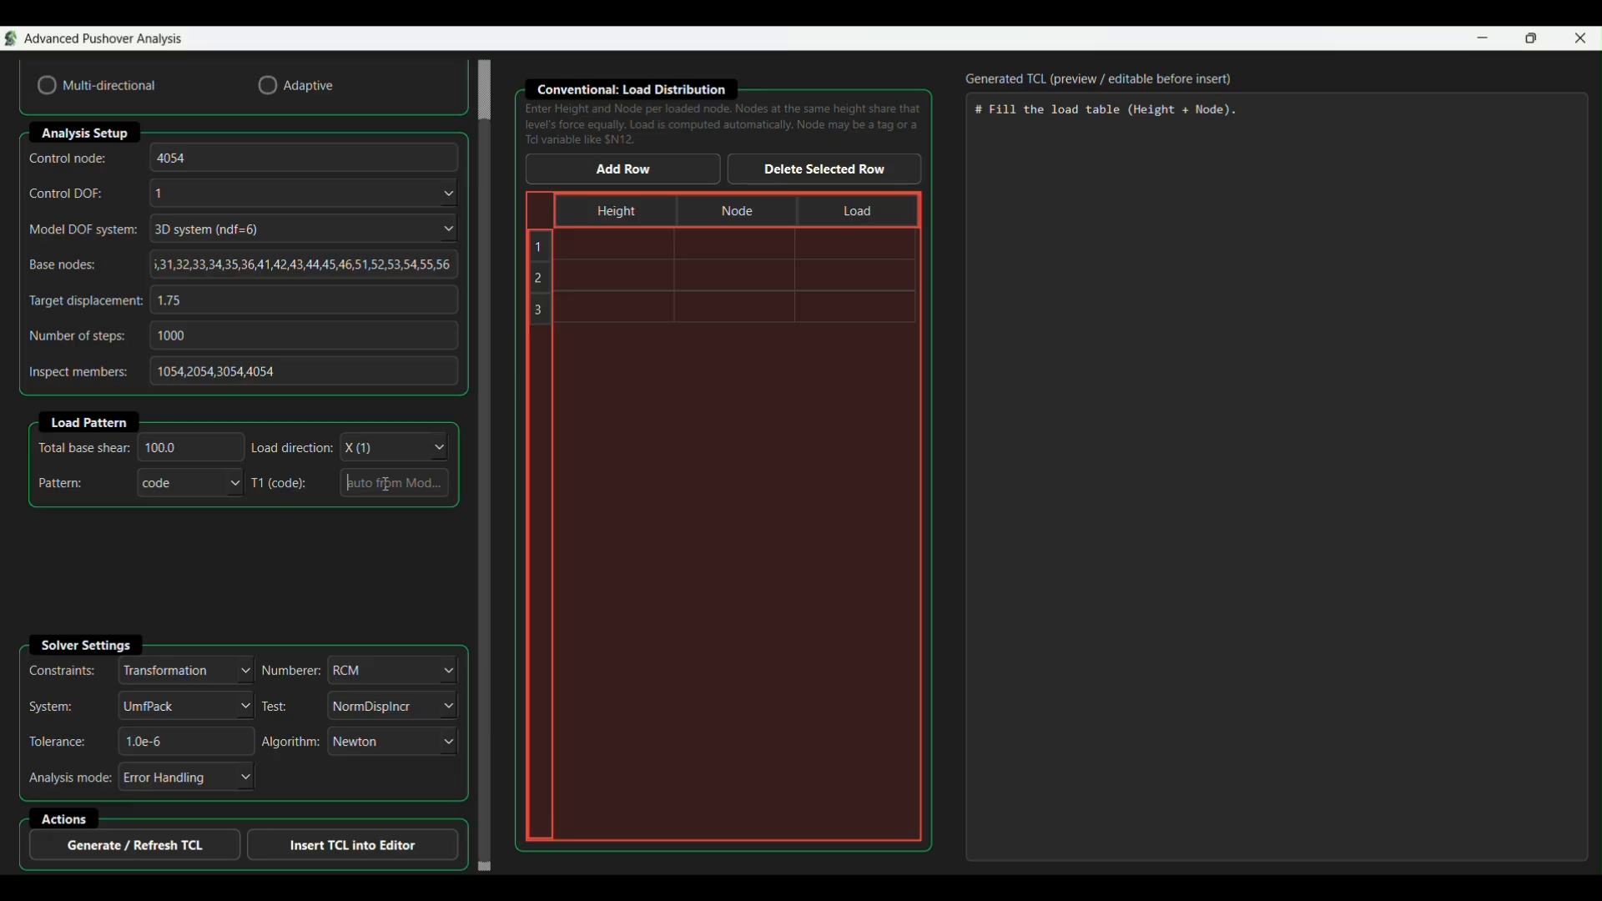
pyautogui.write('0.3384')
# - Add empty rows to the conventional load distribution table until it has at least 24 rows
pyautogui.click(672, 256)
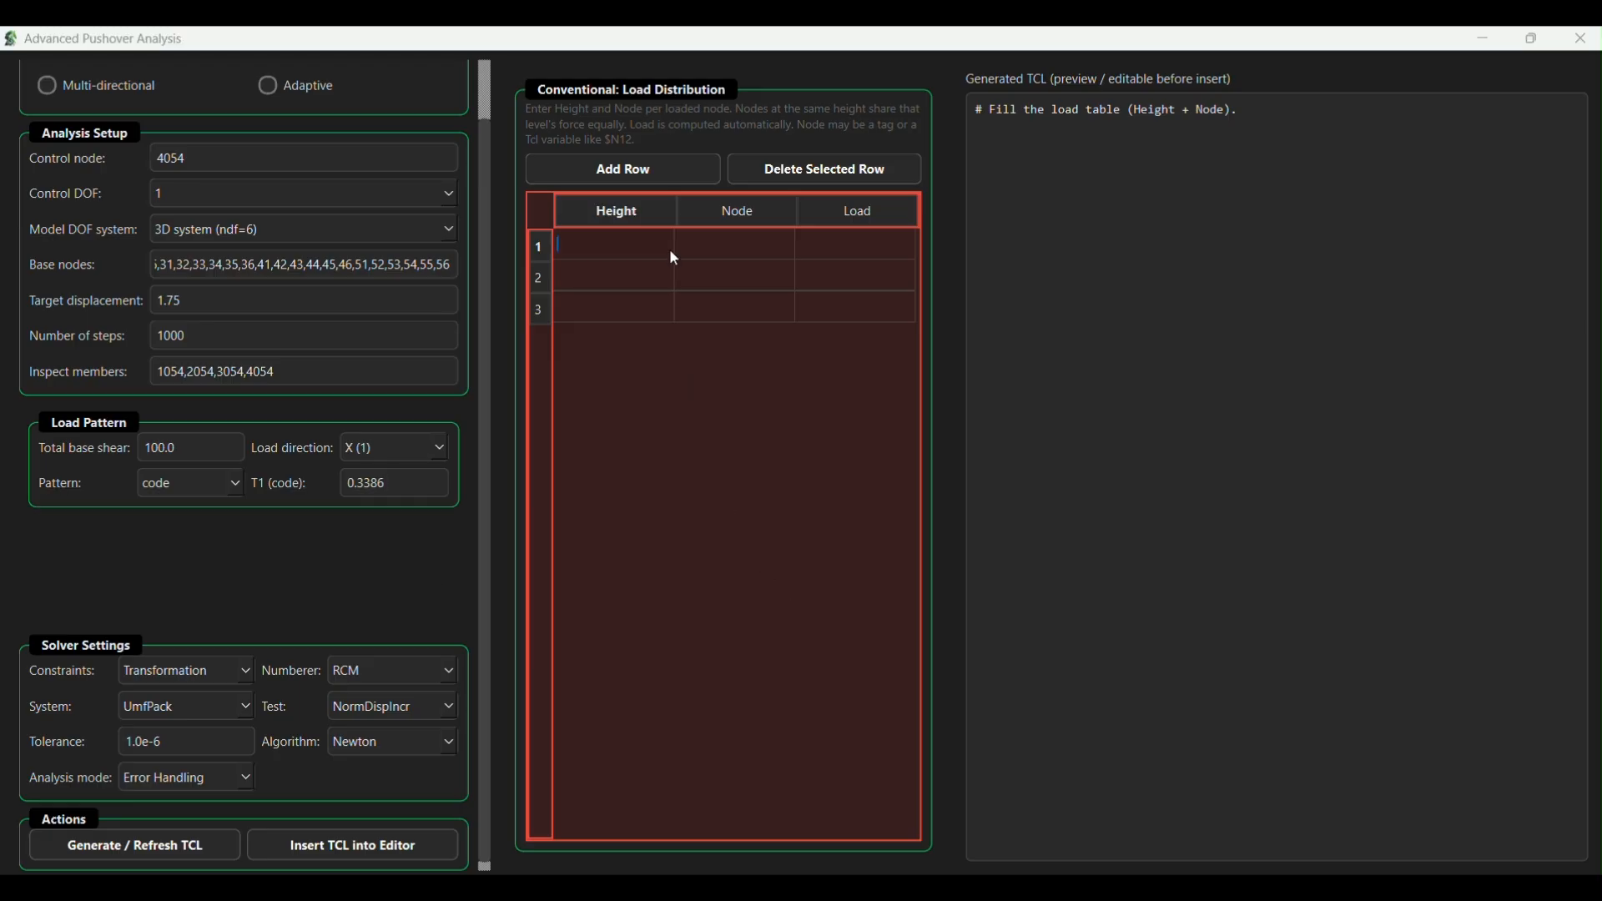
pyautogui.click(668, 169)
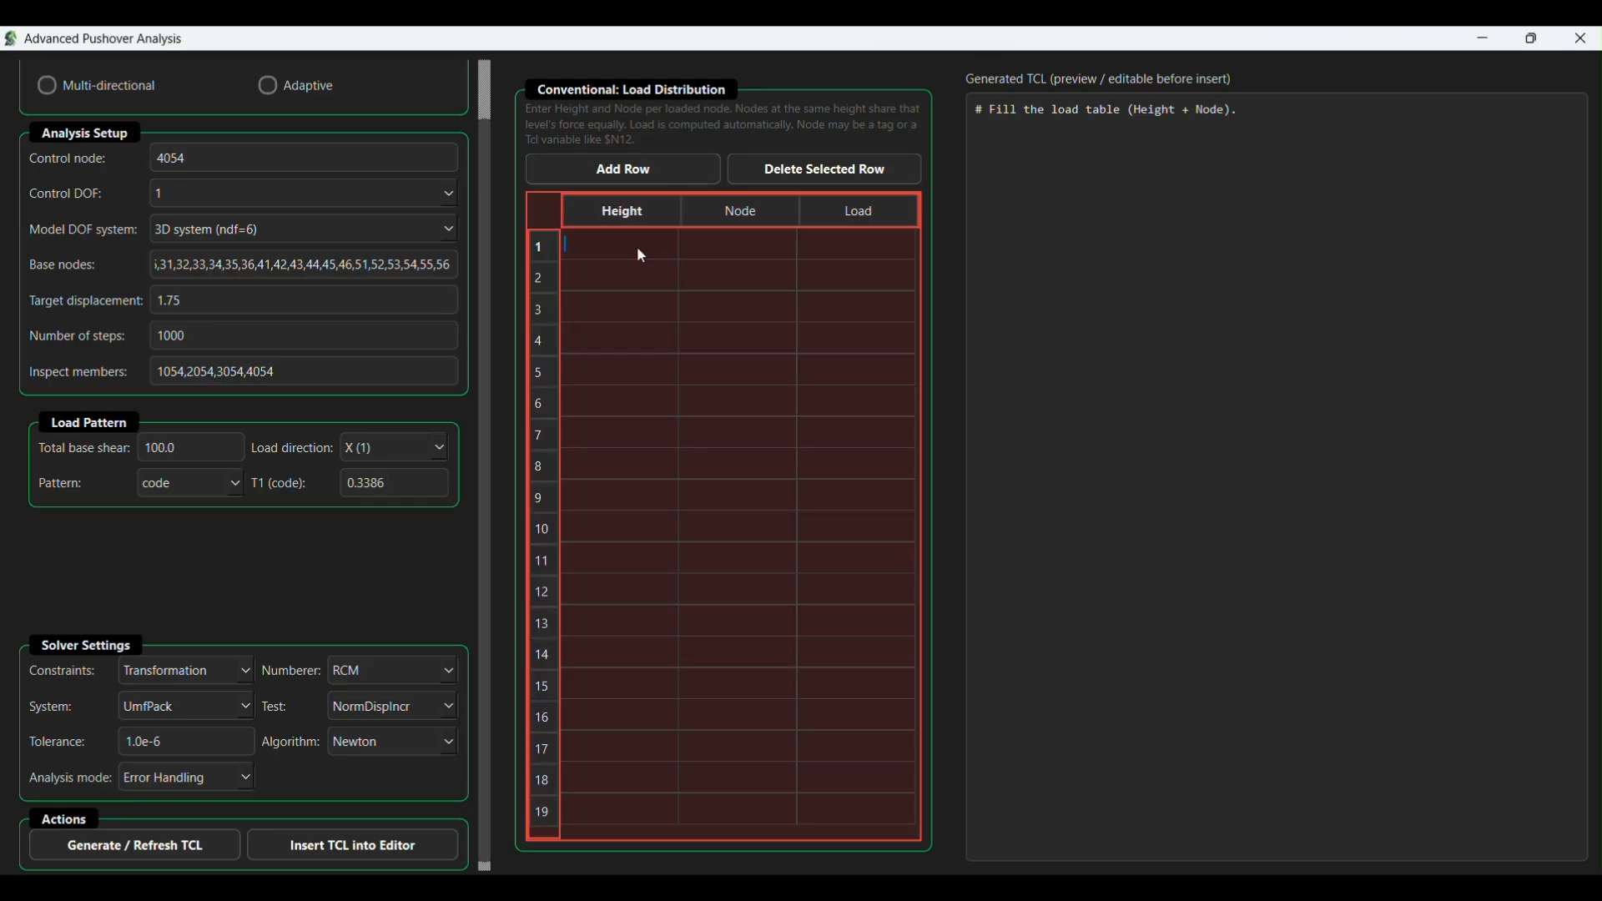
pyautogui.click(638, 172)
pyautogui.click(638, 172)
pyautogui.scroll(-2, 638, 242)
pyautogui.click(639, 172)
pyautogui.click(639, 172)
pyautogui.scroll(-2, 674, 517)
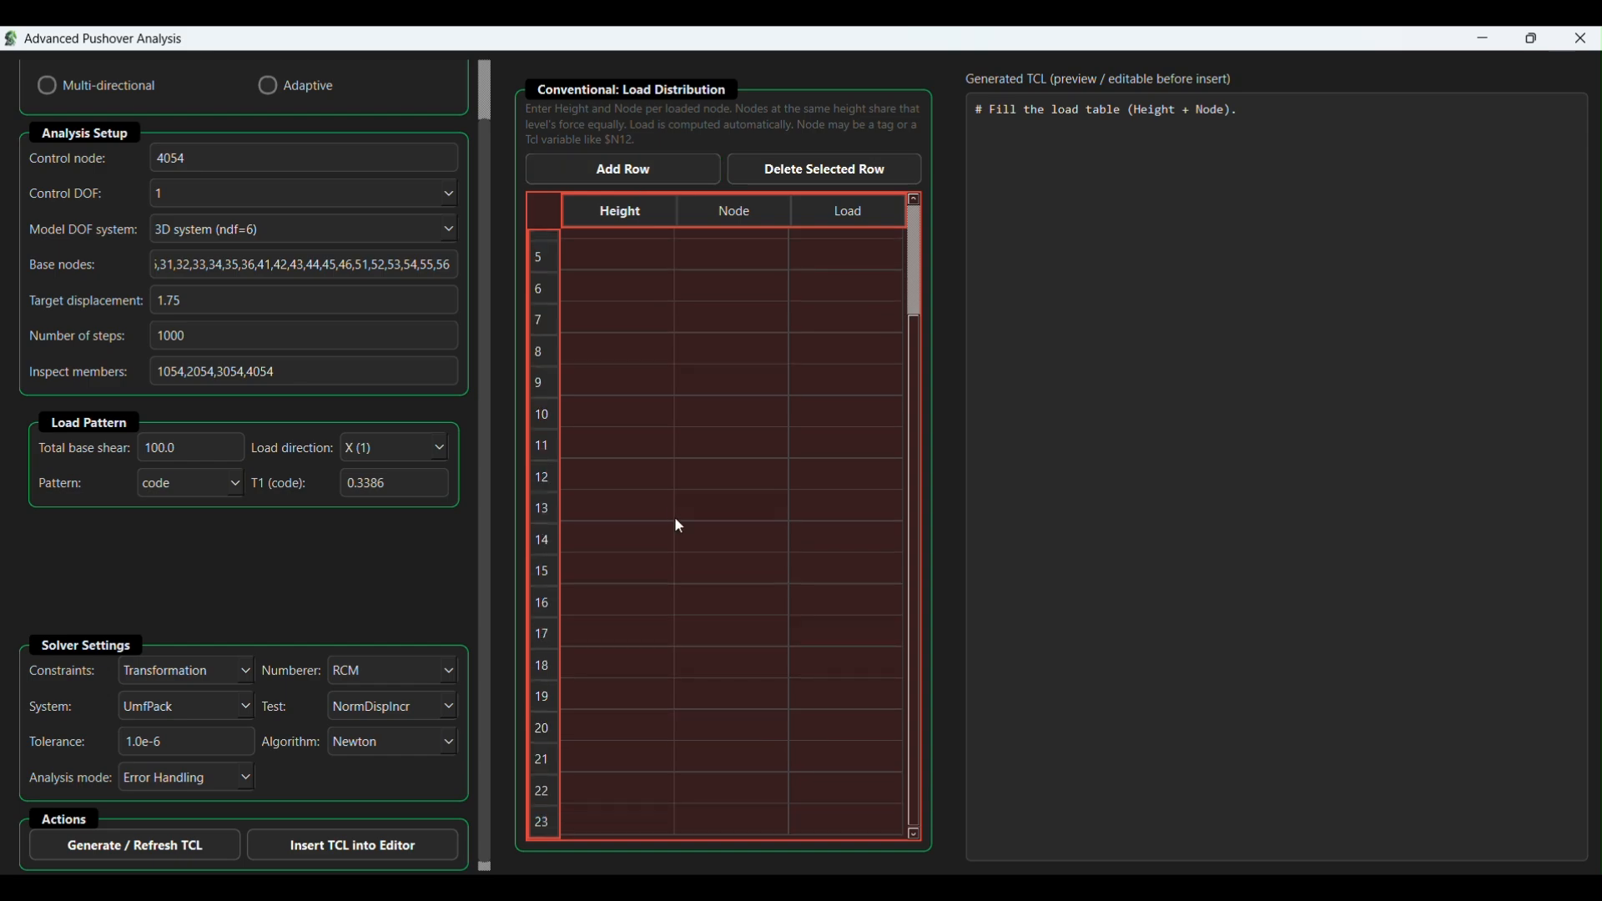
pyautogui.click(646, 172)
pyautogui.scroll(-1, 657, 435)
pyautogui.scroll(2, 671, 359)
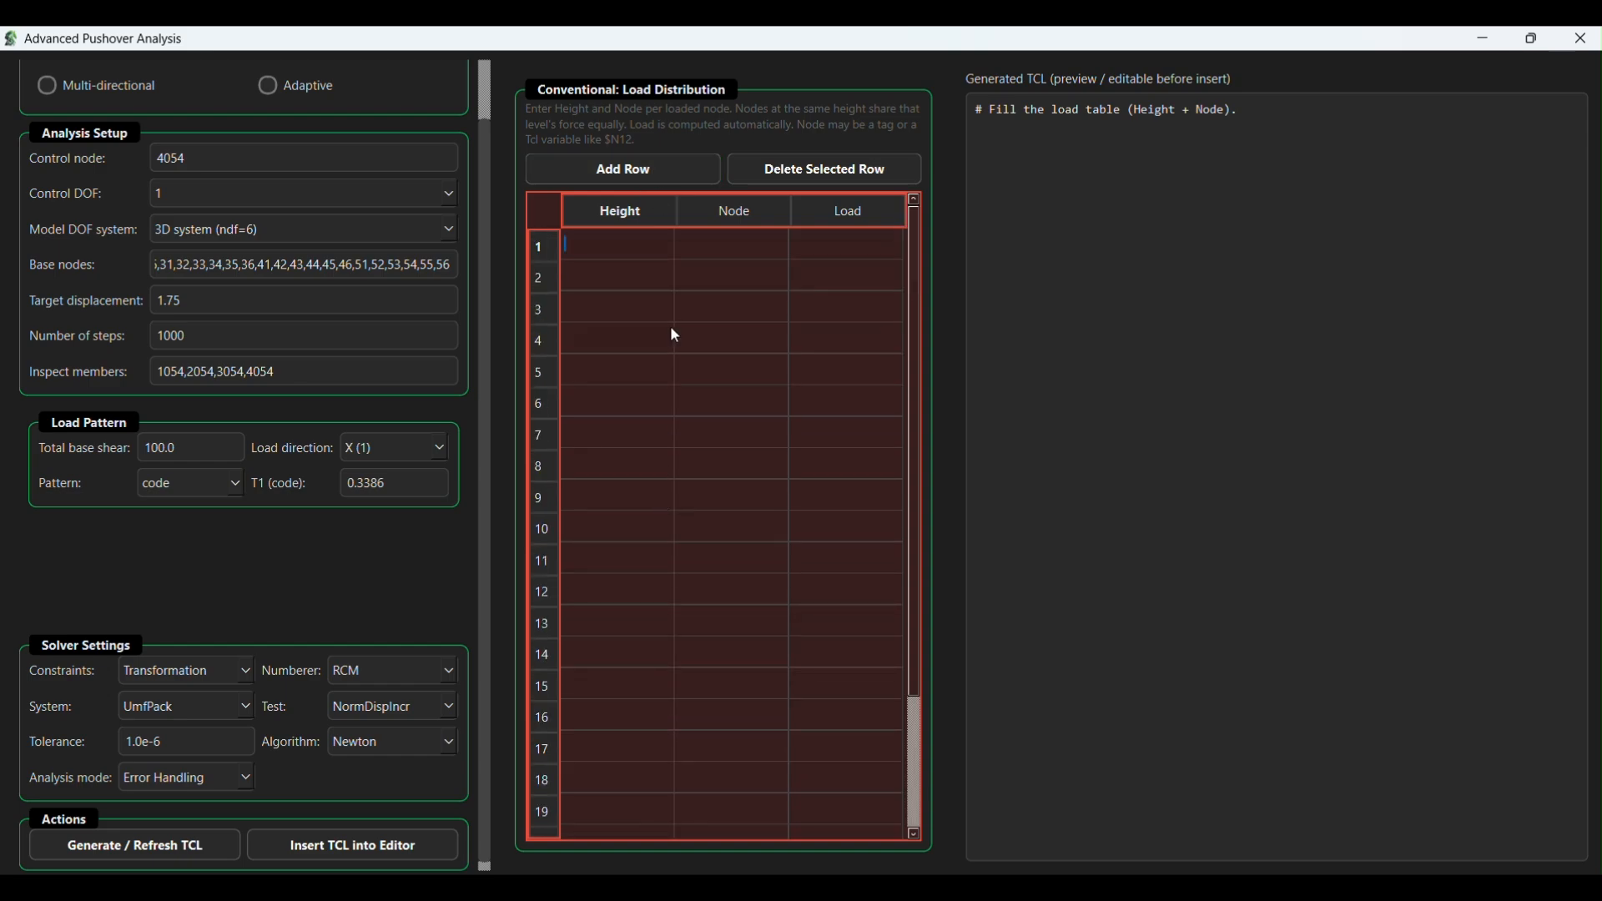
# - Fill load table rows 1 to 3 with height 4 and nodes 1001, 1002 and 1003
pyautogui.write('4')
pyautogui.click(717, 255)
pyautogui.write('1001')
pyautogui.click(589, 284)
pyautogui.write('4')
pyautogui.click(723, 274)
pyautogui.write('1002\t4')
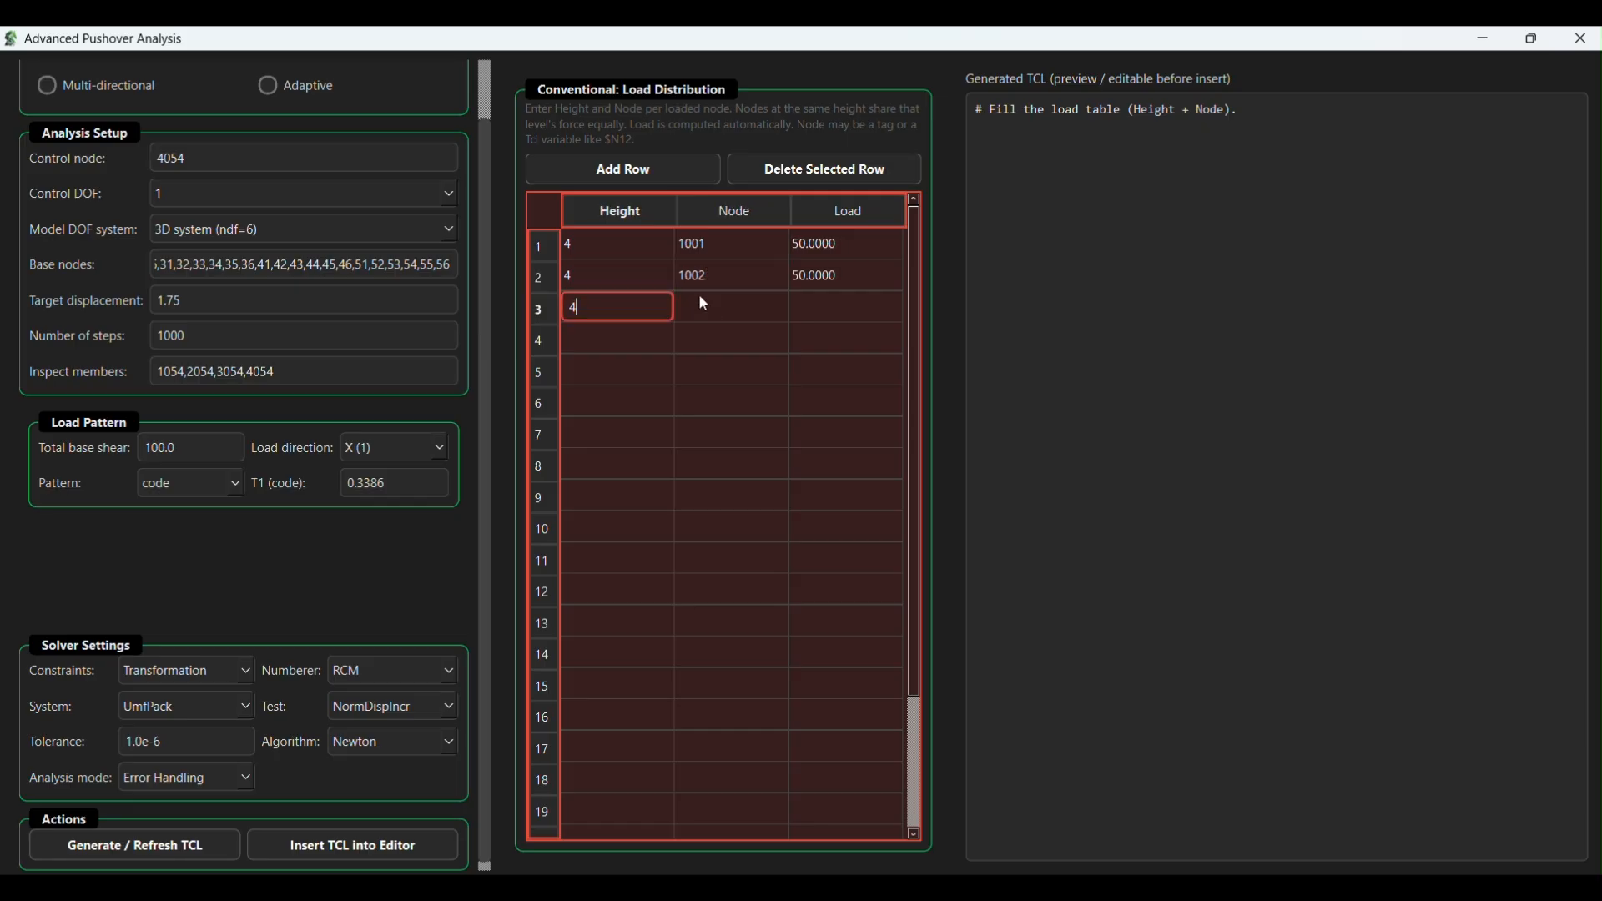
pyautogui.click(699, 300)
pyautogui.write('1003')
# - Fill load table rows 4 and 5 with height 4 and nodes 1005 and 1006
pyautogui.click(632, 334)
pyautogui.write('4')
pyautogui.click(703, 338)
pyautogui.write('1005')
pyautogui.press('Tab')
pyautogui.write('4')
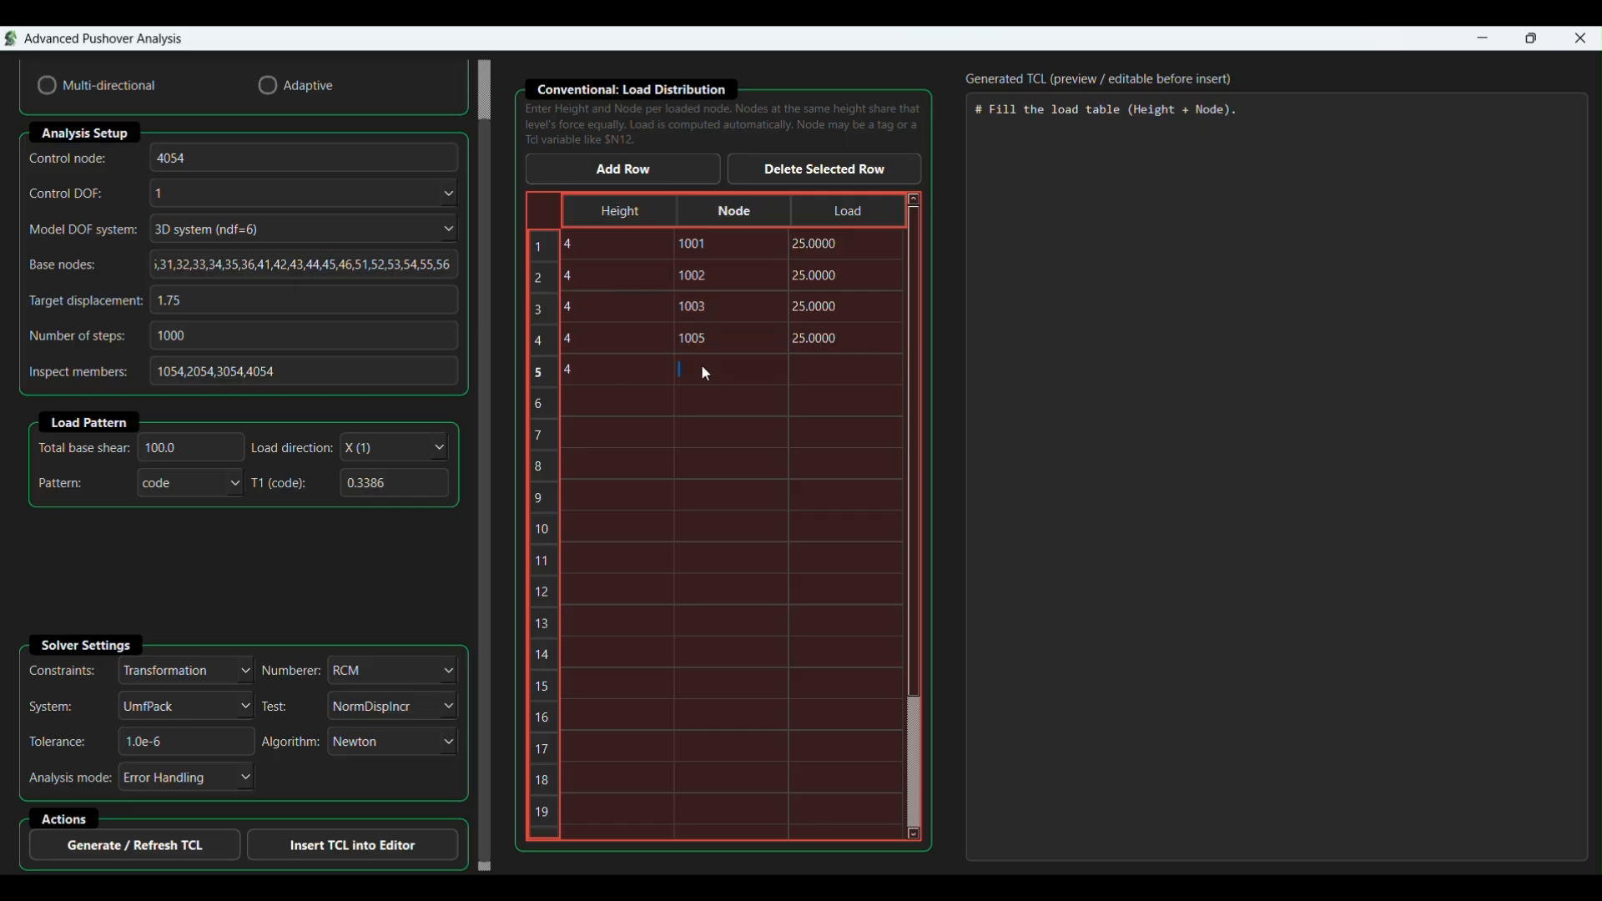
pyautogui.click(704, 369)
pyautogui.write('1006')
pyautogui.press('Tab')
# - Fill load table rows 6 to 8 with height 8 and nodes 2001, 2002 and 2003
pyautogui.write('8')
pyautogui.click(701, 404)
pyautogui.write('2001')
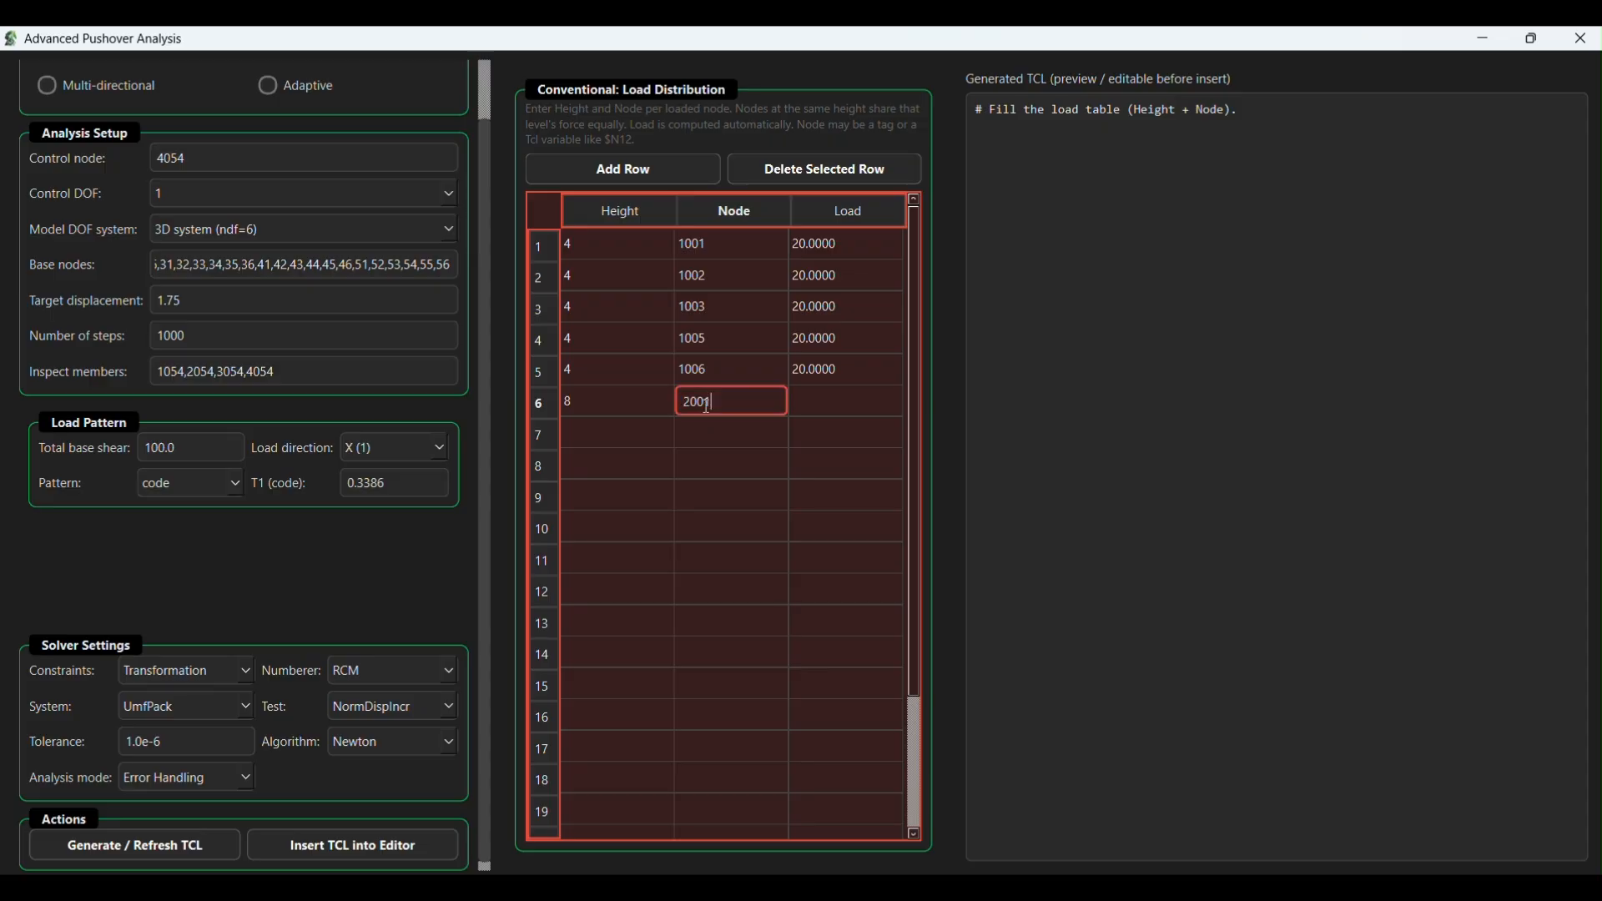
pyautogui.press('Tab')
pyautogui.write('8')
pyautogui.click(704, 434)
pyautogui.write('2002\t8')
pyautogui.click(699, 464)
pyautogui.write('200')
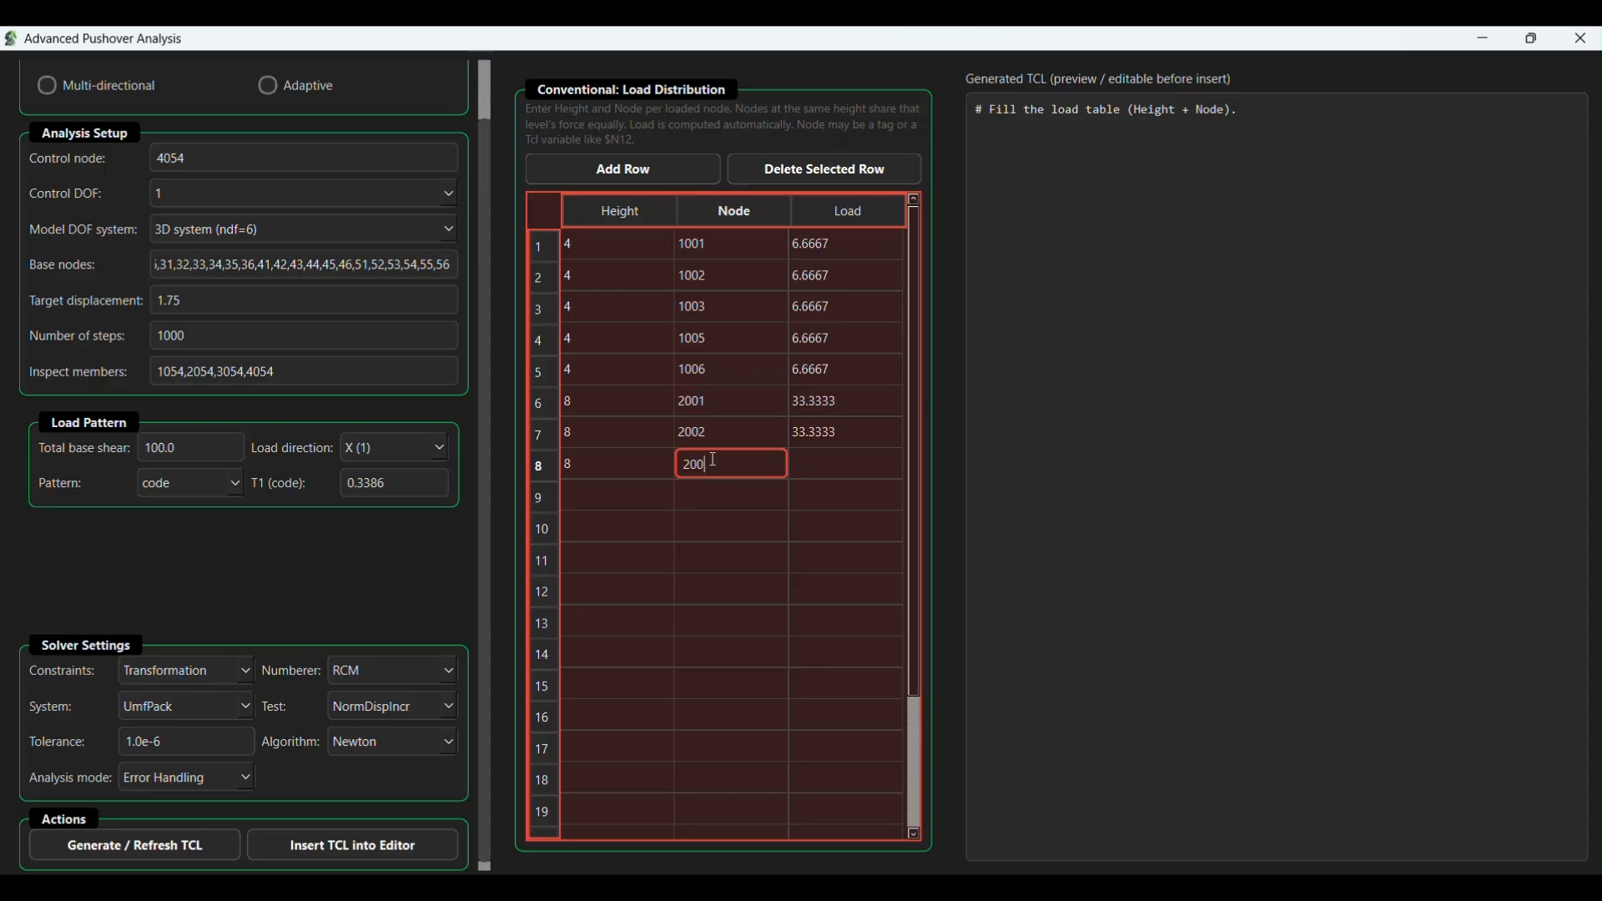
pyautogui.write('3\t8')
# - Fill load table rows 9 to 11 with height 8 and nodes 2004, 2005 and 2006
pyautogui.click(689, 495)
pyautogui.write('2004\t8')
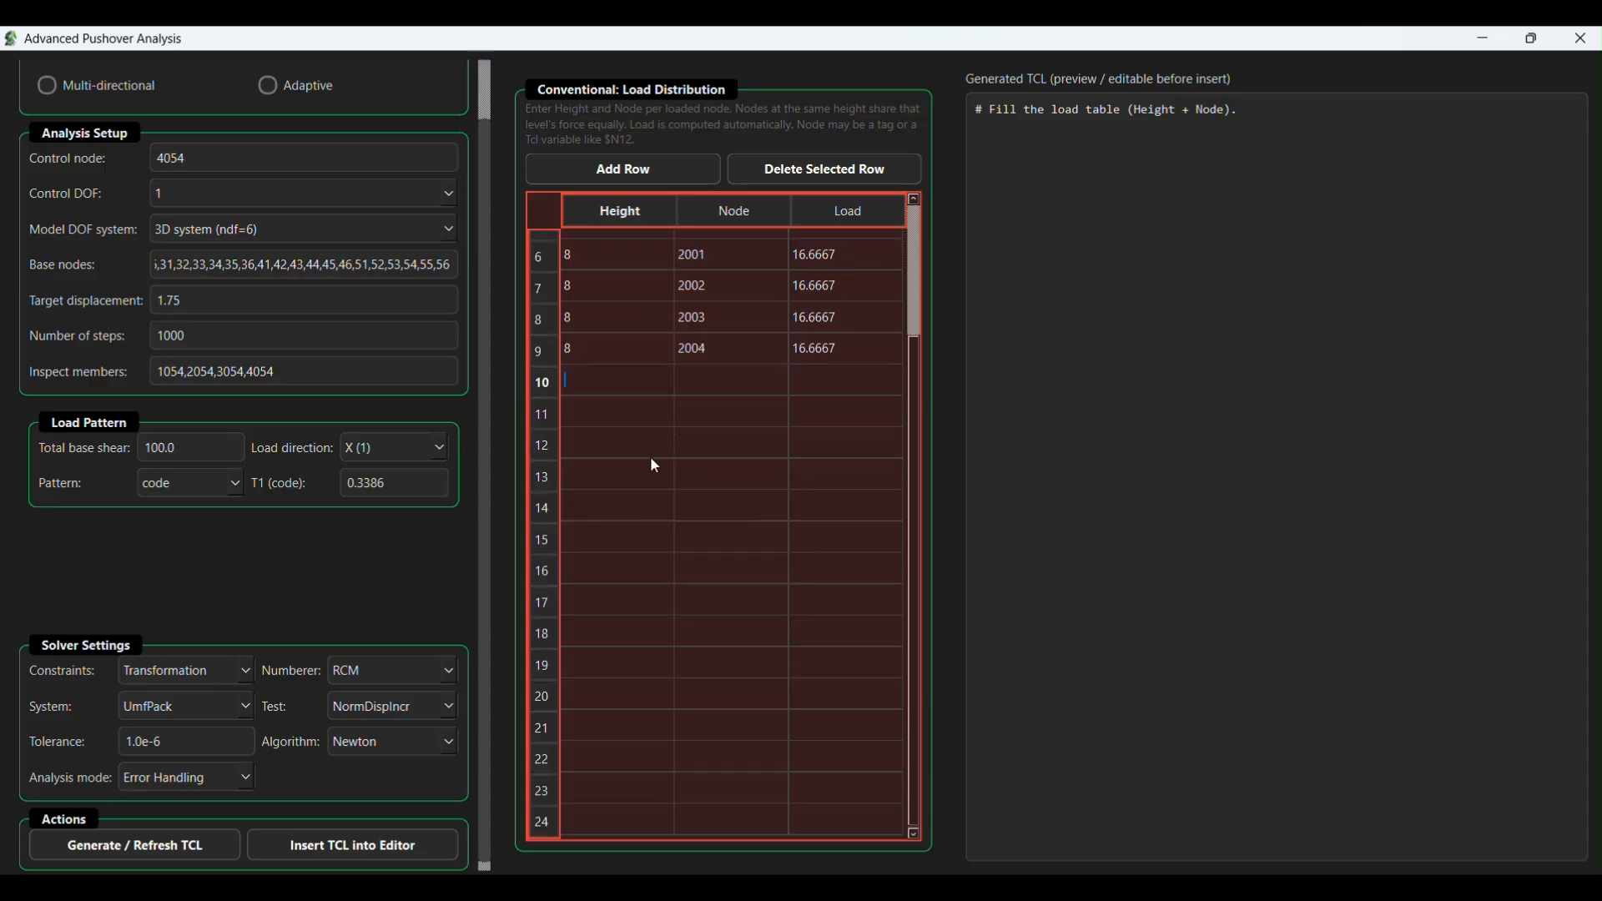
pyautogui.click(713, 382)
pyautogui.write('2005\t8')
pyautogui.click(723, 414)
pyautogui.write('2006\t')
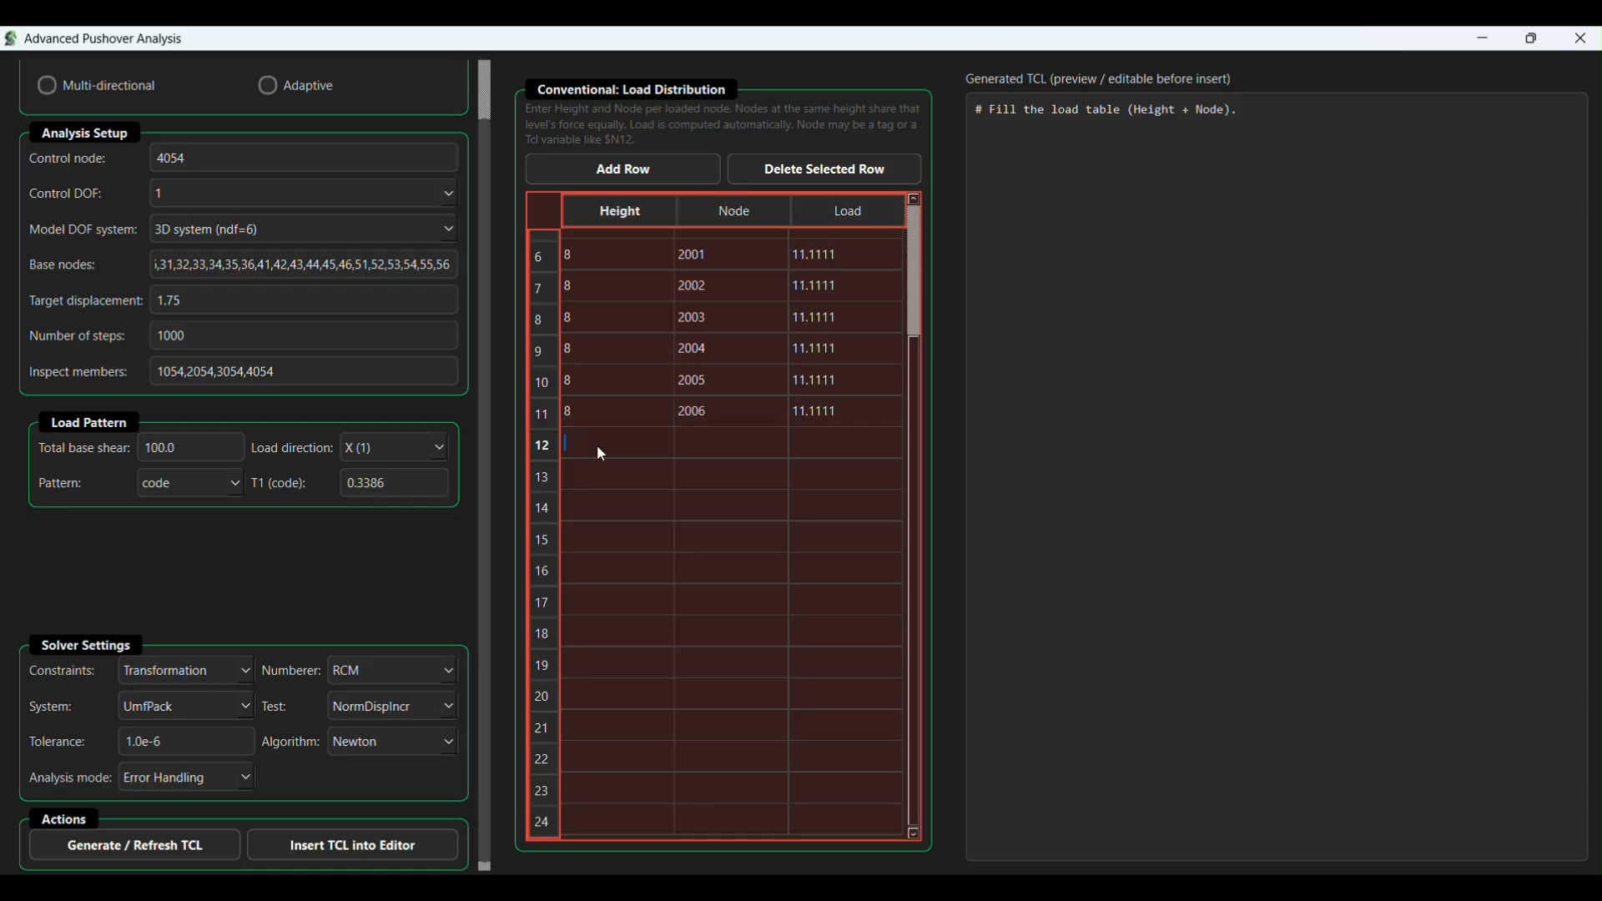
pyautogui.write('12')
# - Fill load table rows 12 to 14 with height 12 and nodes 3001, 3002 and 3003
pyautogui.click(722, 445)
pyautogui.write('3001\t')
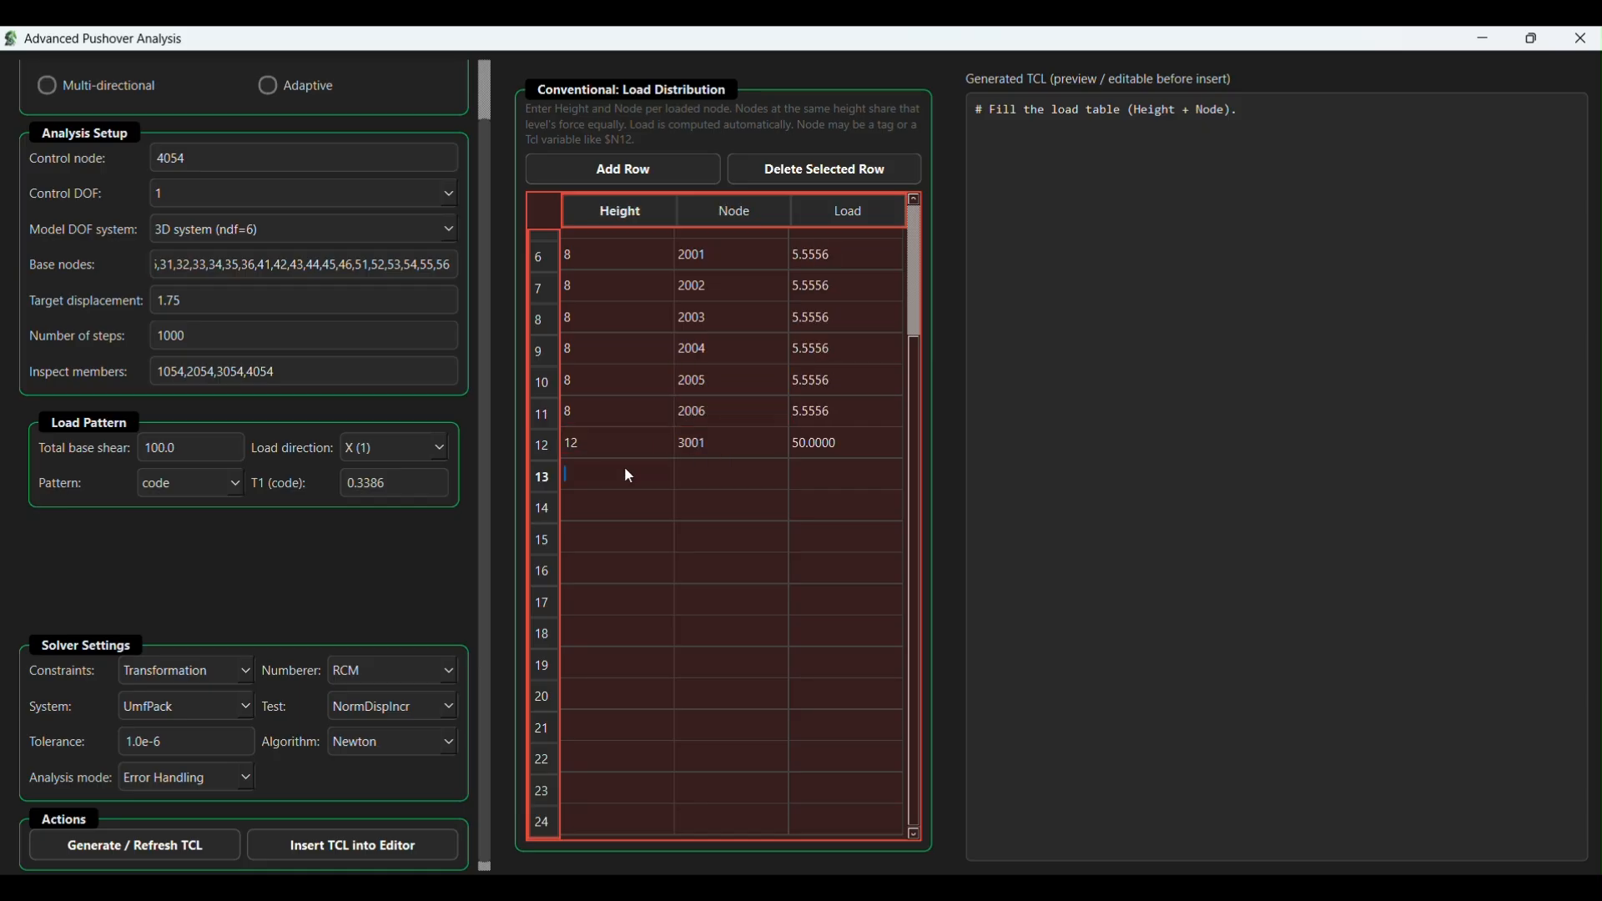
pyautogui.write('12')
pyautogui.click(715, 474)
pyautogui.write('3002\t12')
pyautogui.click(738, 505)
pyautogui.write('3003\t')
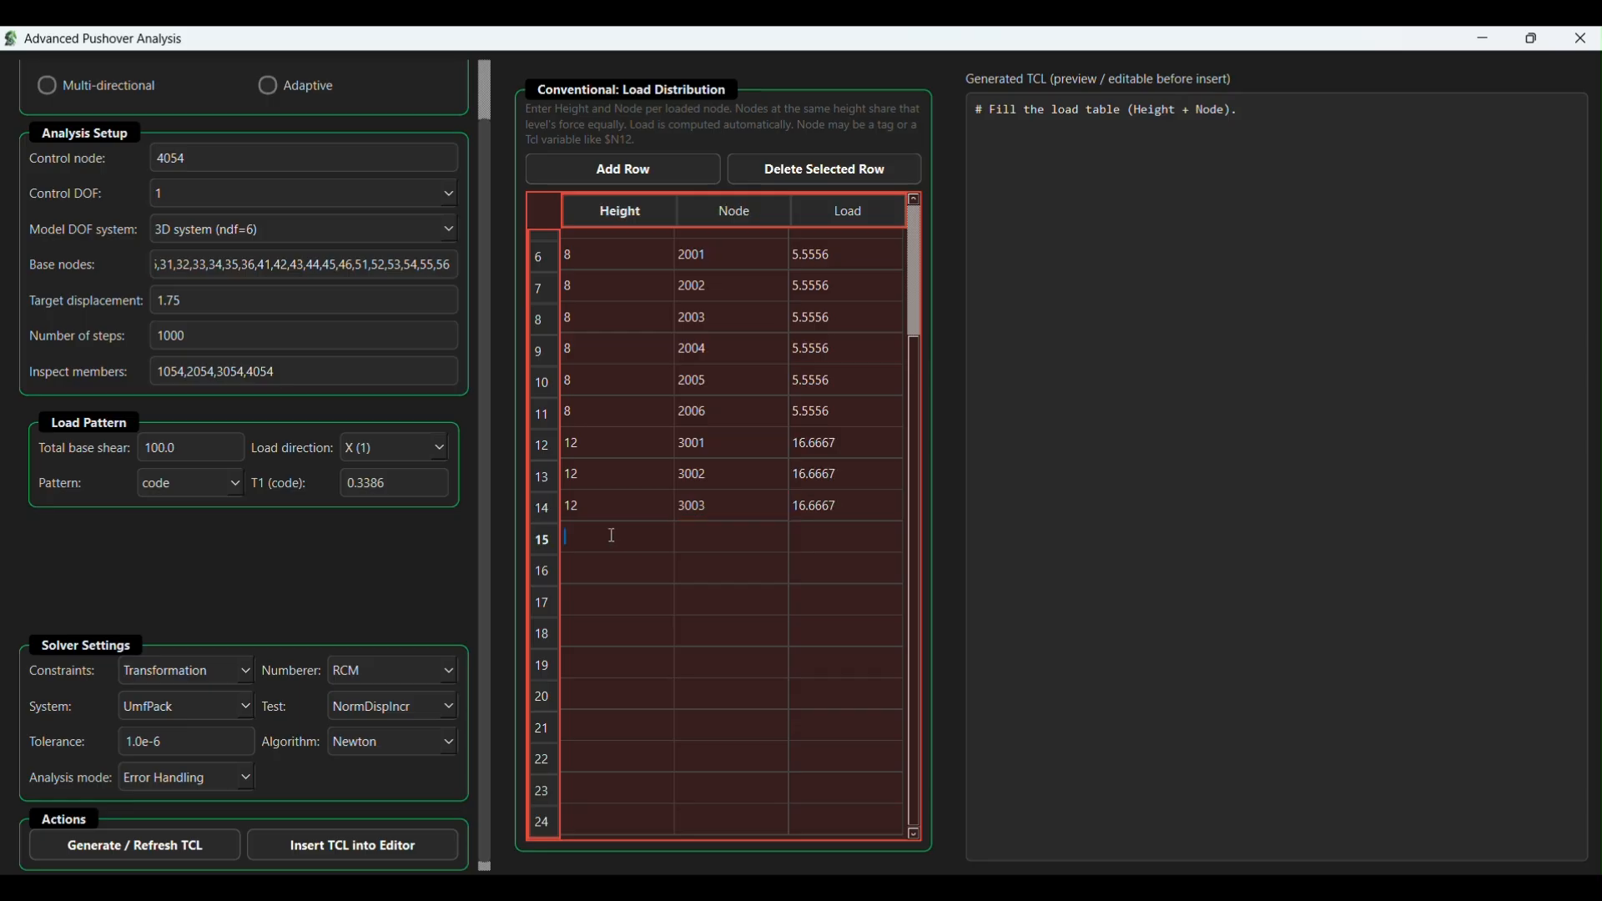
pyautogui.write('12')
# - Fill load table rows 15 to 17 with height 12 and nodes 3004, 3005 and 3006
pyautogui.click(719, 536)
pyautogui.write('3004\t12')
pyautogui.click(712, 571)
pyautogui.write('3005')
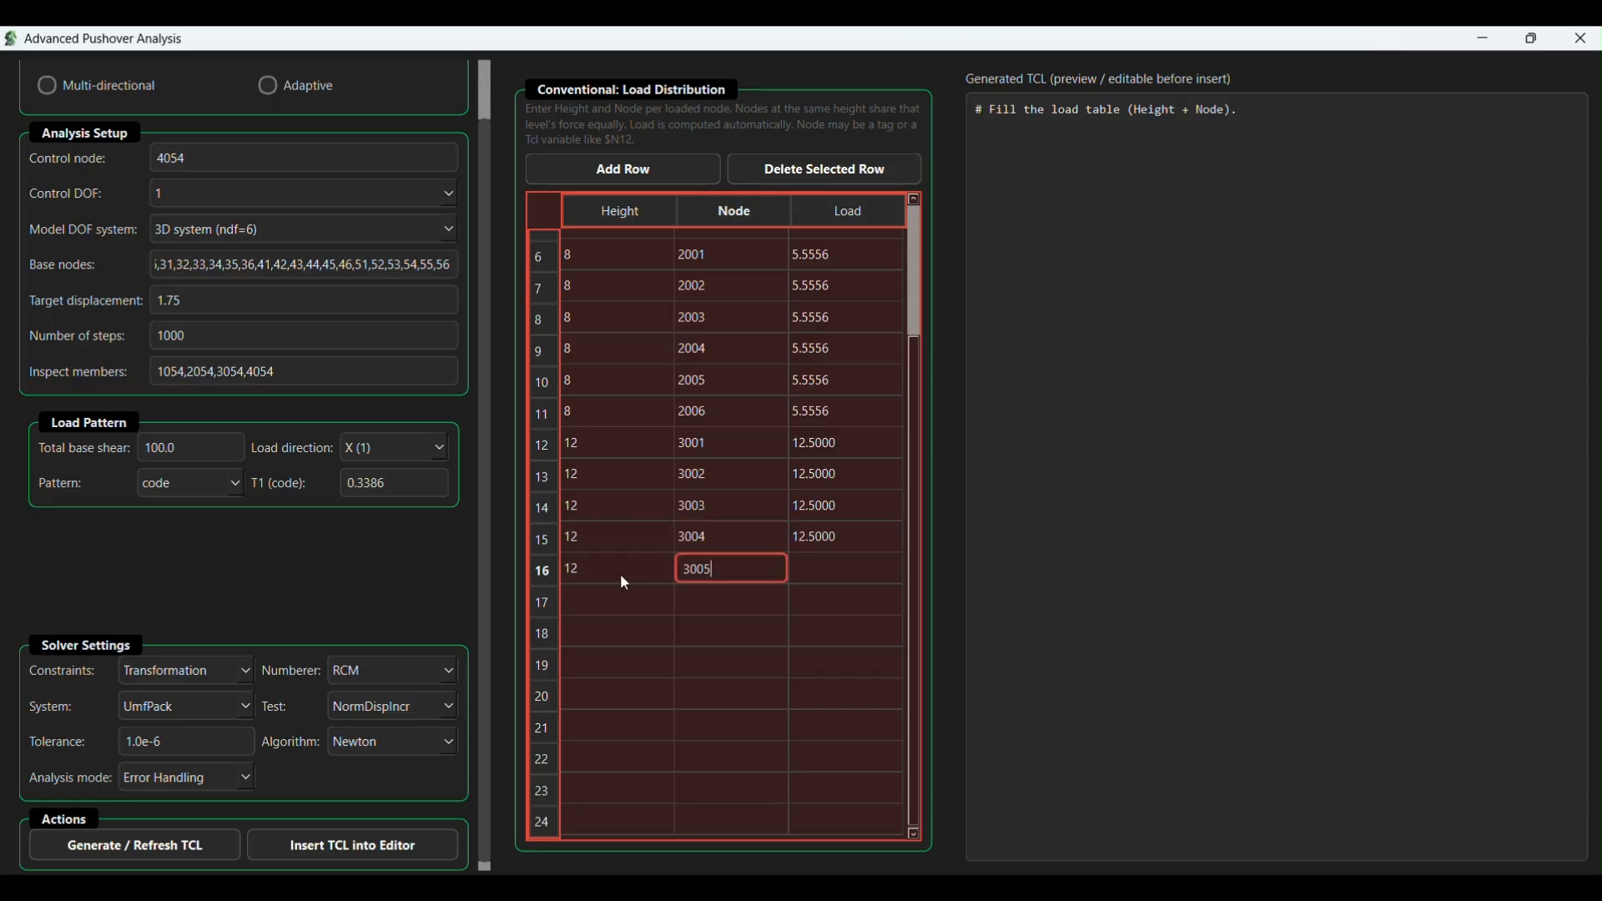
pyautogui.press('Tab')
pyautogui.write('12')
pyautogui.click(726, 599)
pyautogui.write('3006')
pyautogui.press('Tab')
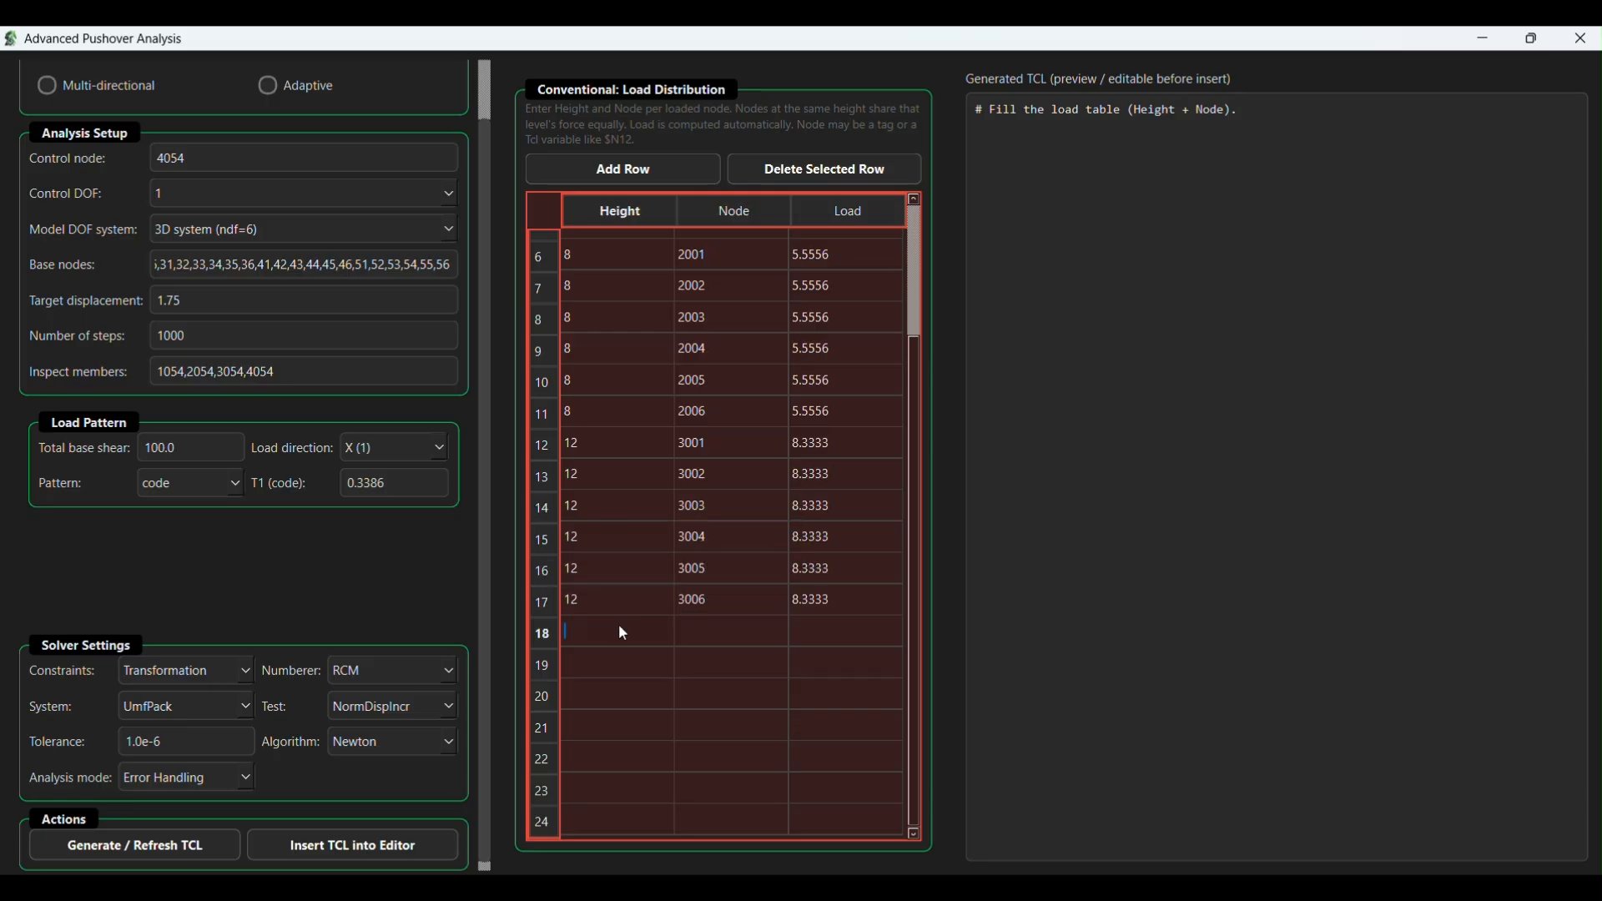
# - Fill load table rows 18 to 20 with height 16 and nodes 4001, 4002 and 4003
pyautogui.write('16')
pyautogui.click(734, 631)
pyautogui.write('4001')
pyautogui.press('Tab')
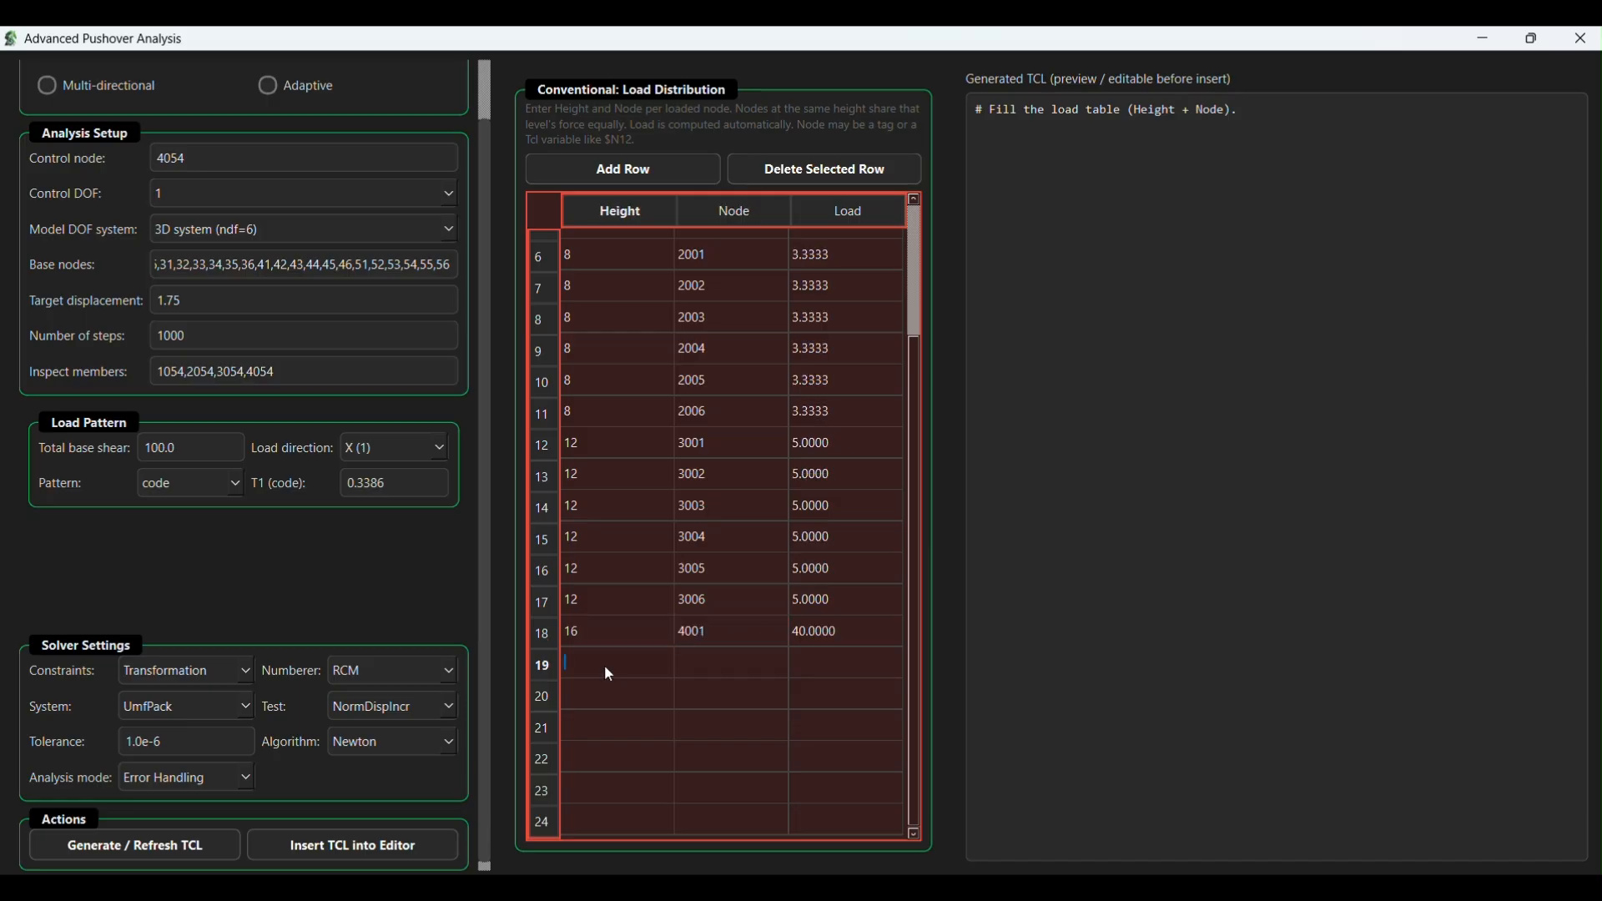
pyautogui.write('16')
pyautogui.press('Tab')
pyautogui.write('4002')
pyautogui.press('Tab')
pyautogui.write('16')
pyautogui.press('Tab')
pyautogui.write('4003')
pyautogui.press('Tab')
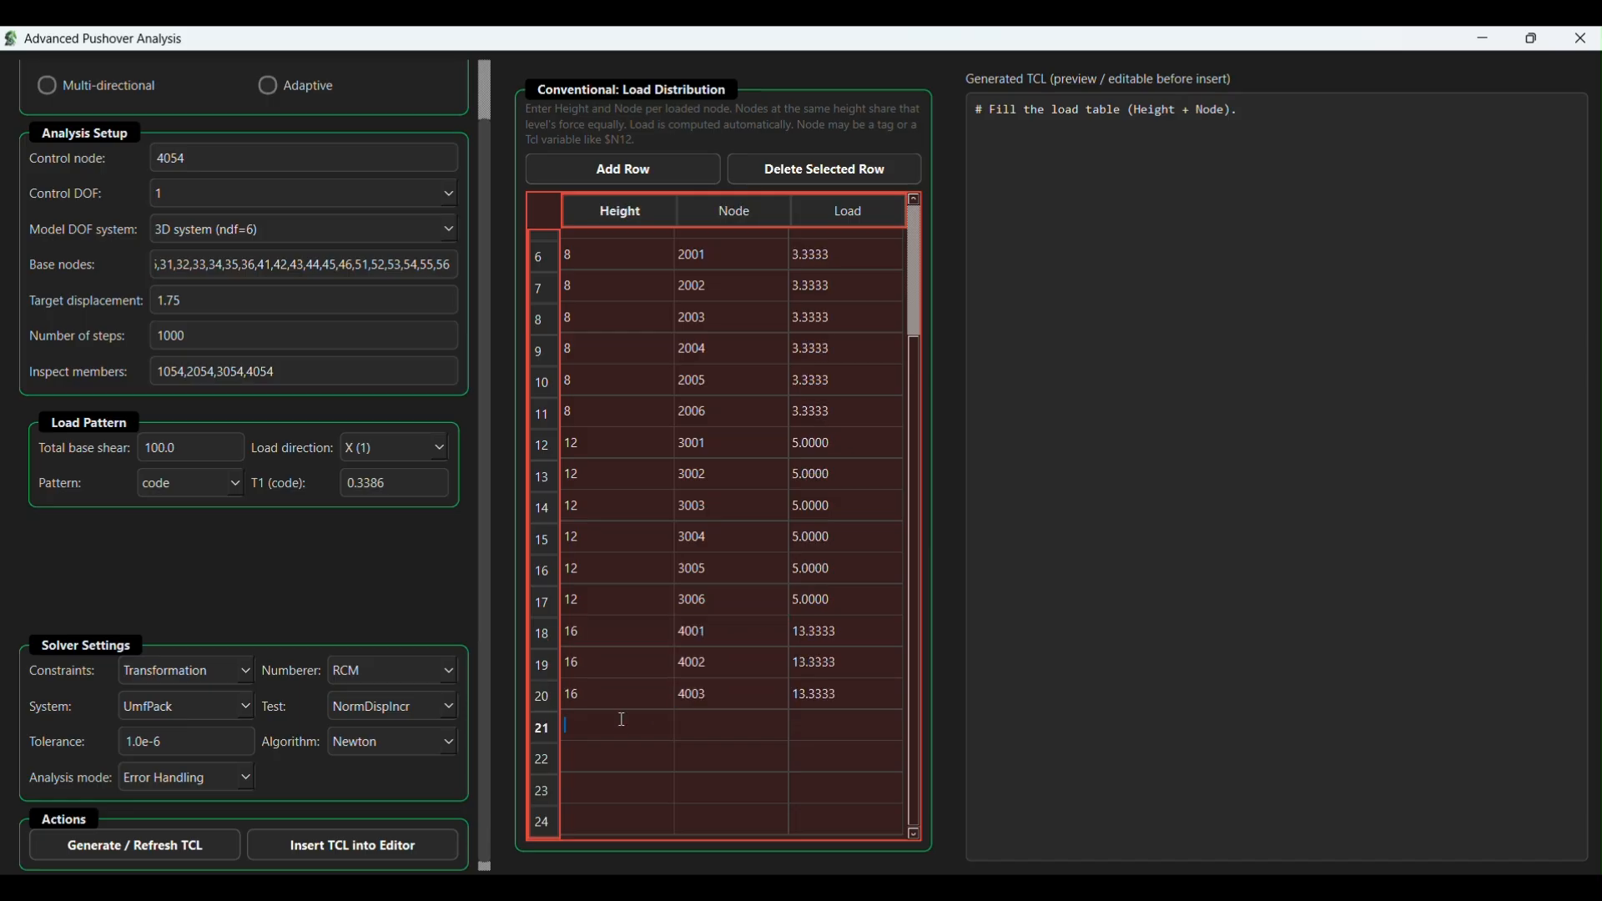
# - Fill load table rows 21 to 23 with height 16 and nodes 4004, 4005 and 4006
pyautogui.write('16')
pyautogui.press('Tab')
pyautogui.write('4004')
pyautogui.press('Tab')
pyautogui.write('16')
pyautogui.press('Tab')
pyautogui.write('40005')
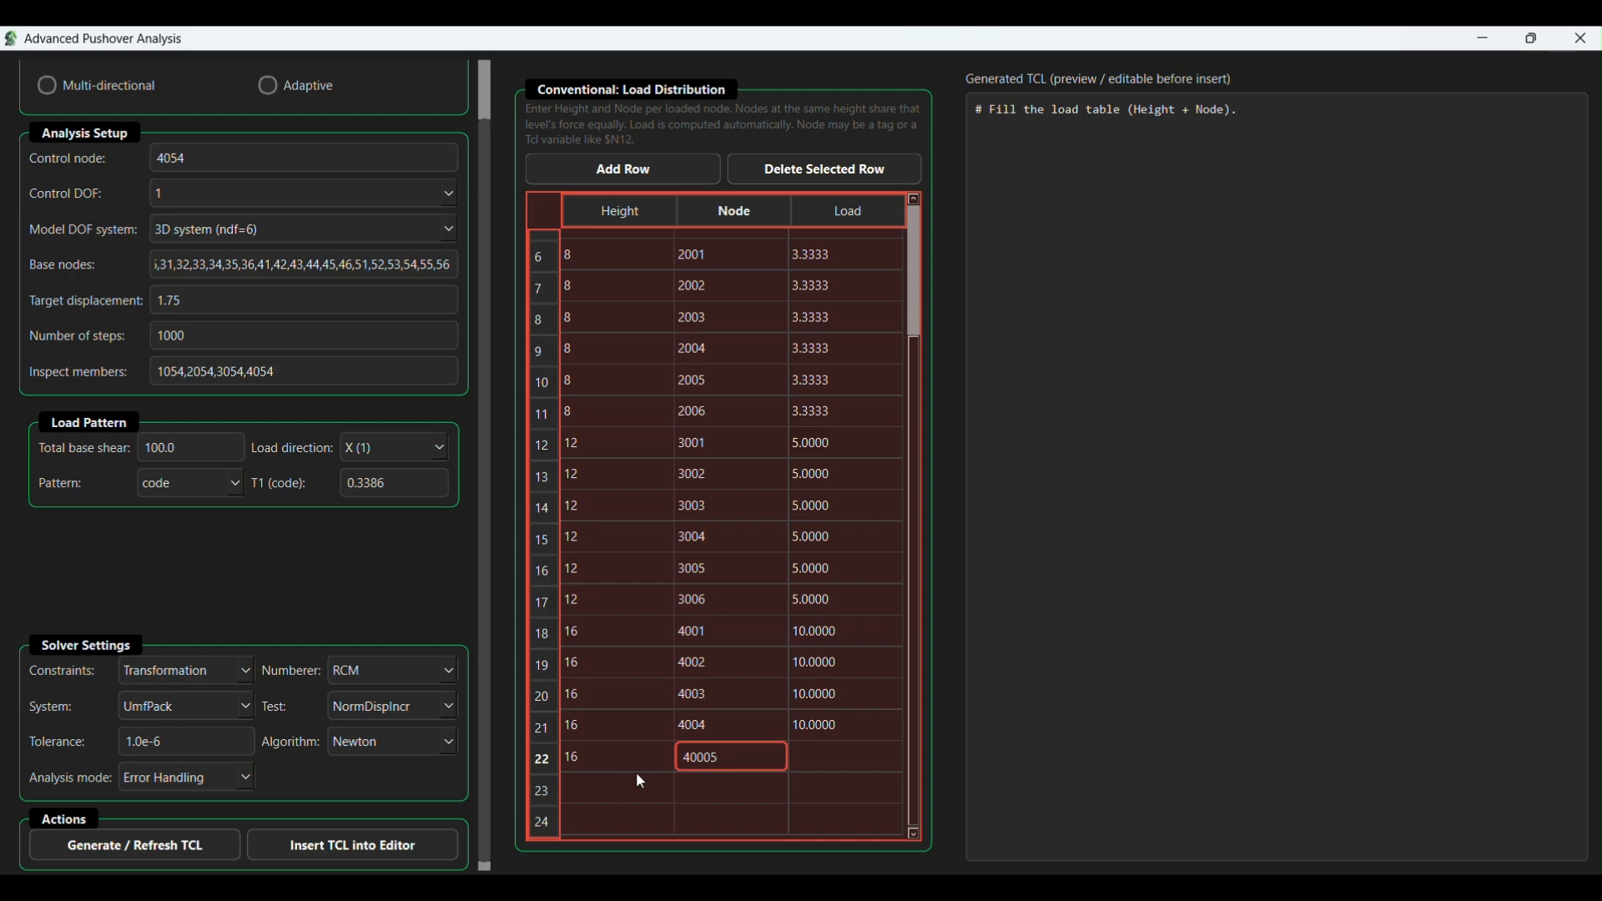
pyautogui.press('Left')
pyautogui.press('BackSpace')
pyautogui.press('Tab')
pyautogui.write('16')
pyautogui.press('Tab')
pyautogui.write('4006')
pyautogui.press('Tab')
pyautogui.write('16')
pyautogui.press('Tab')
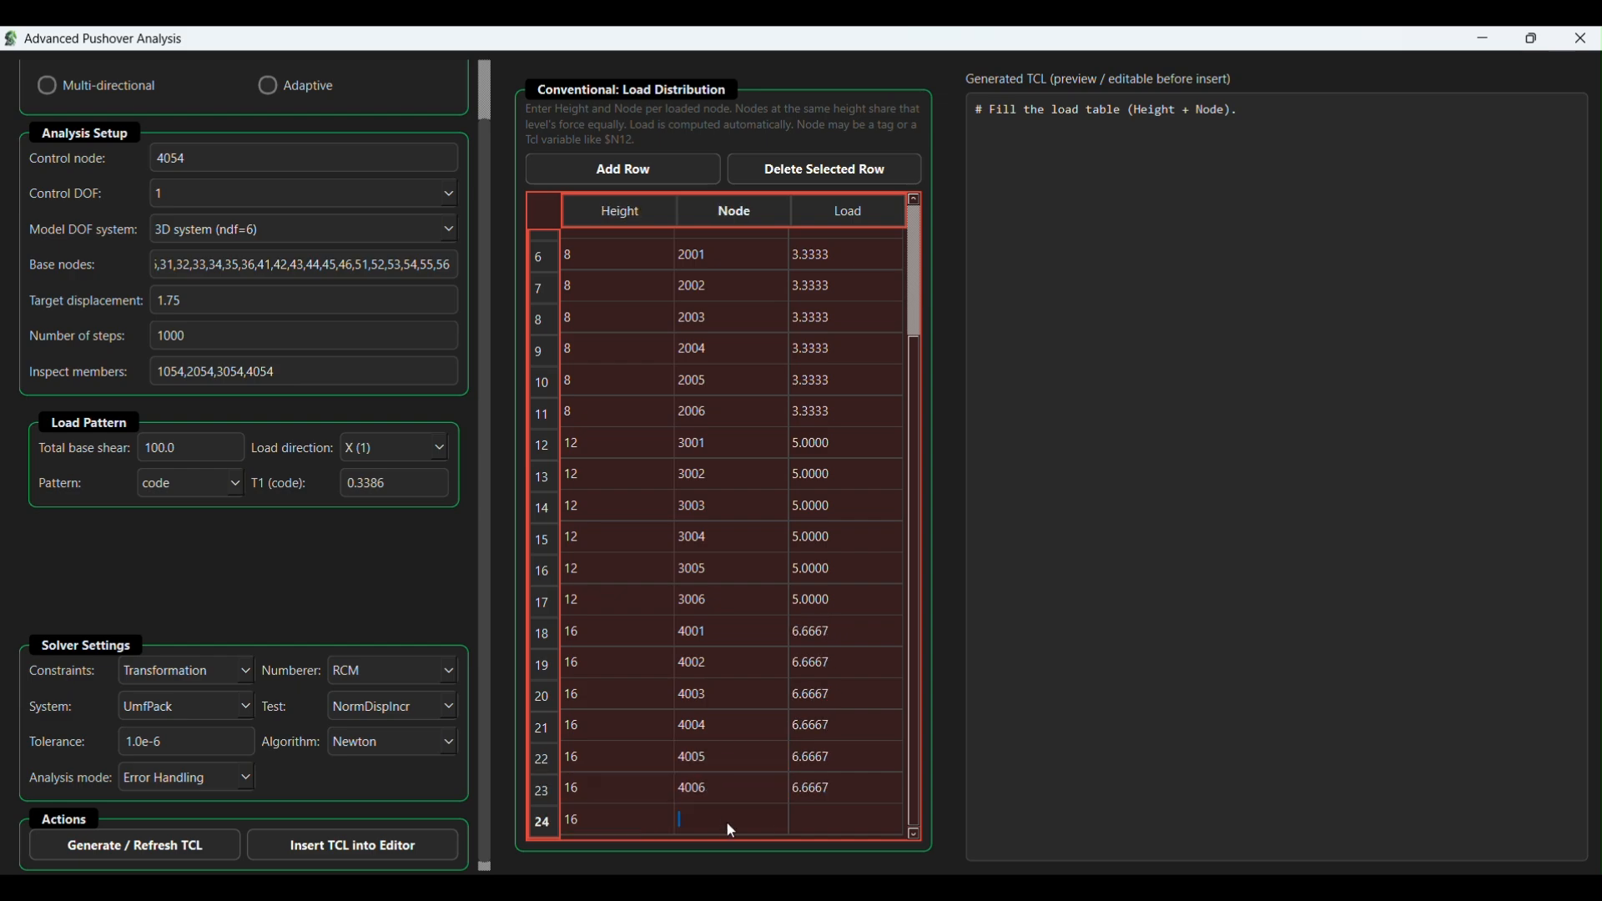
pyautogui.write('400')
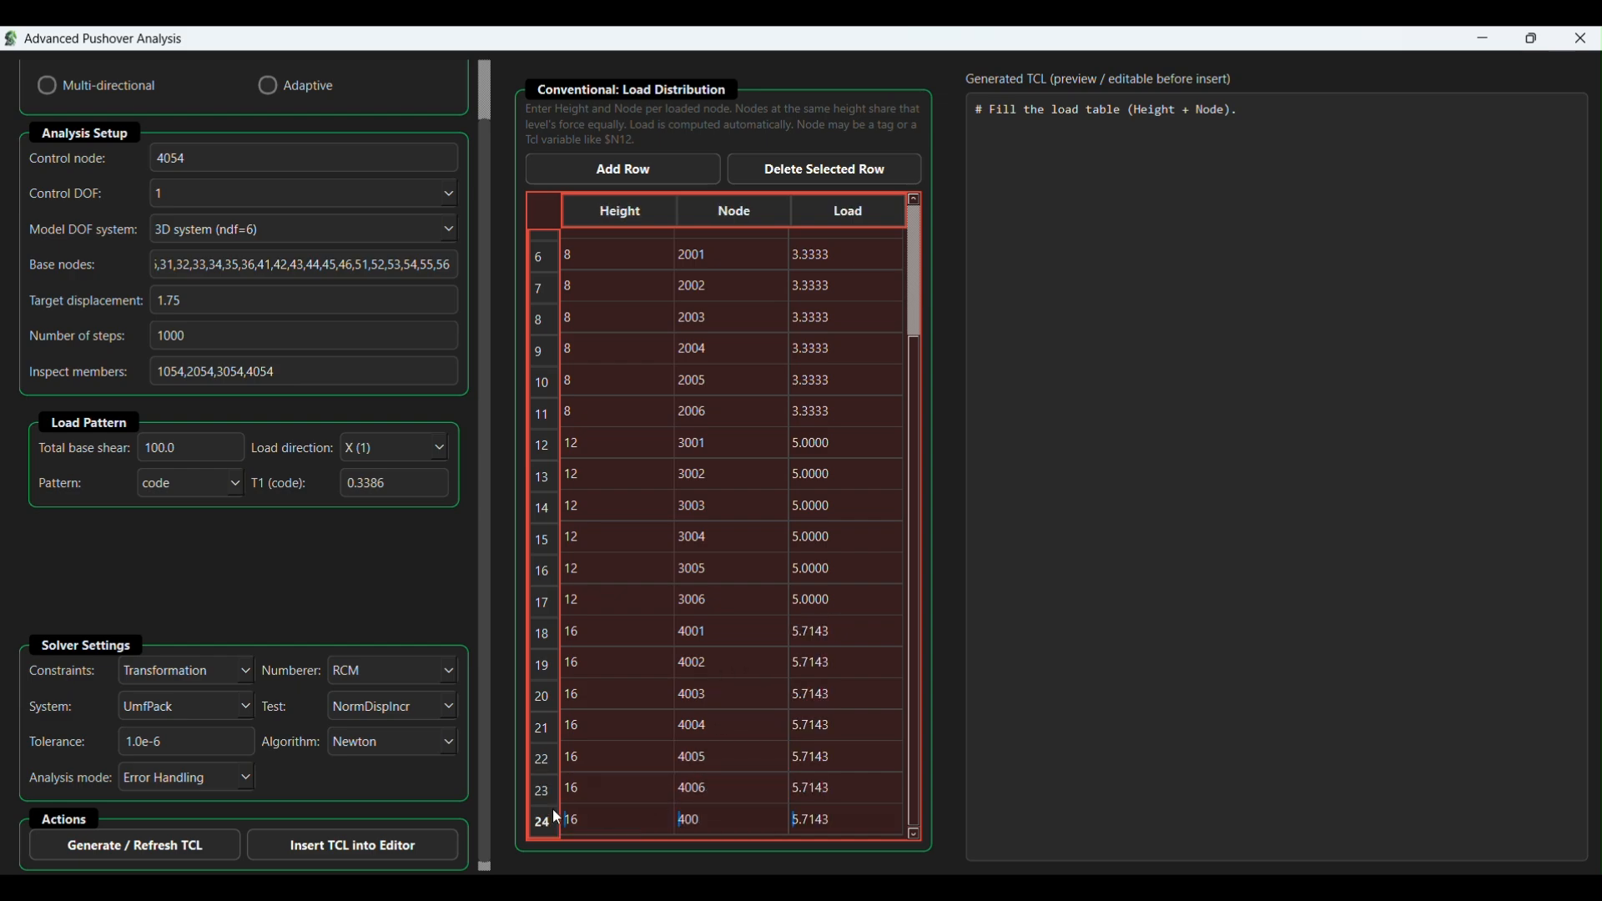
pyautogui.click(242, 661)
pyautogui.click(242, 661)
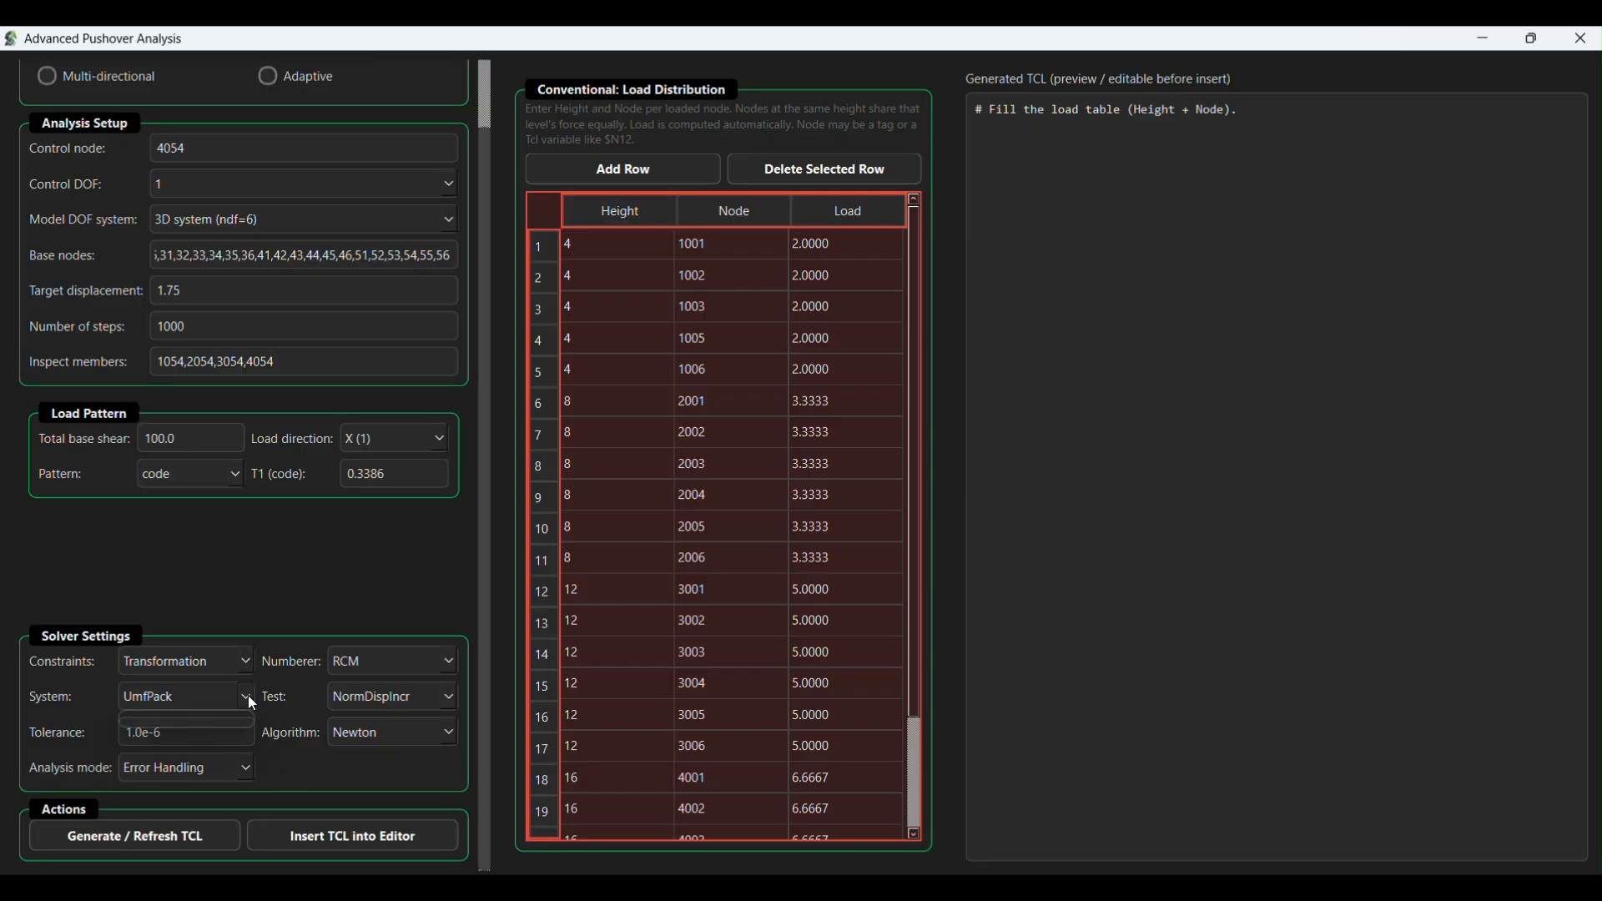
pyautogui.click(248, 695)
pyautogui.click(265, 759)
pyautogui.click(248, 769)
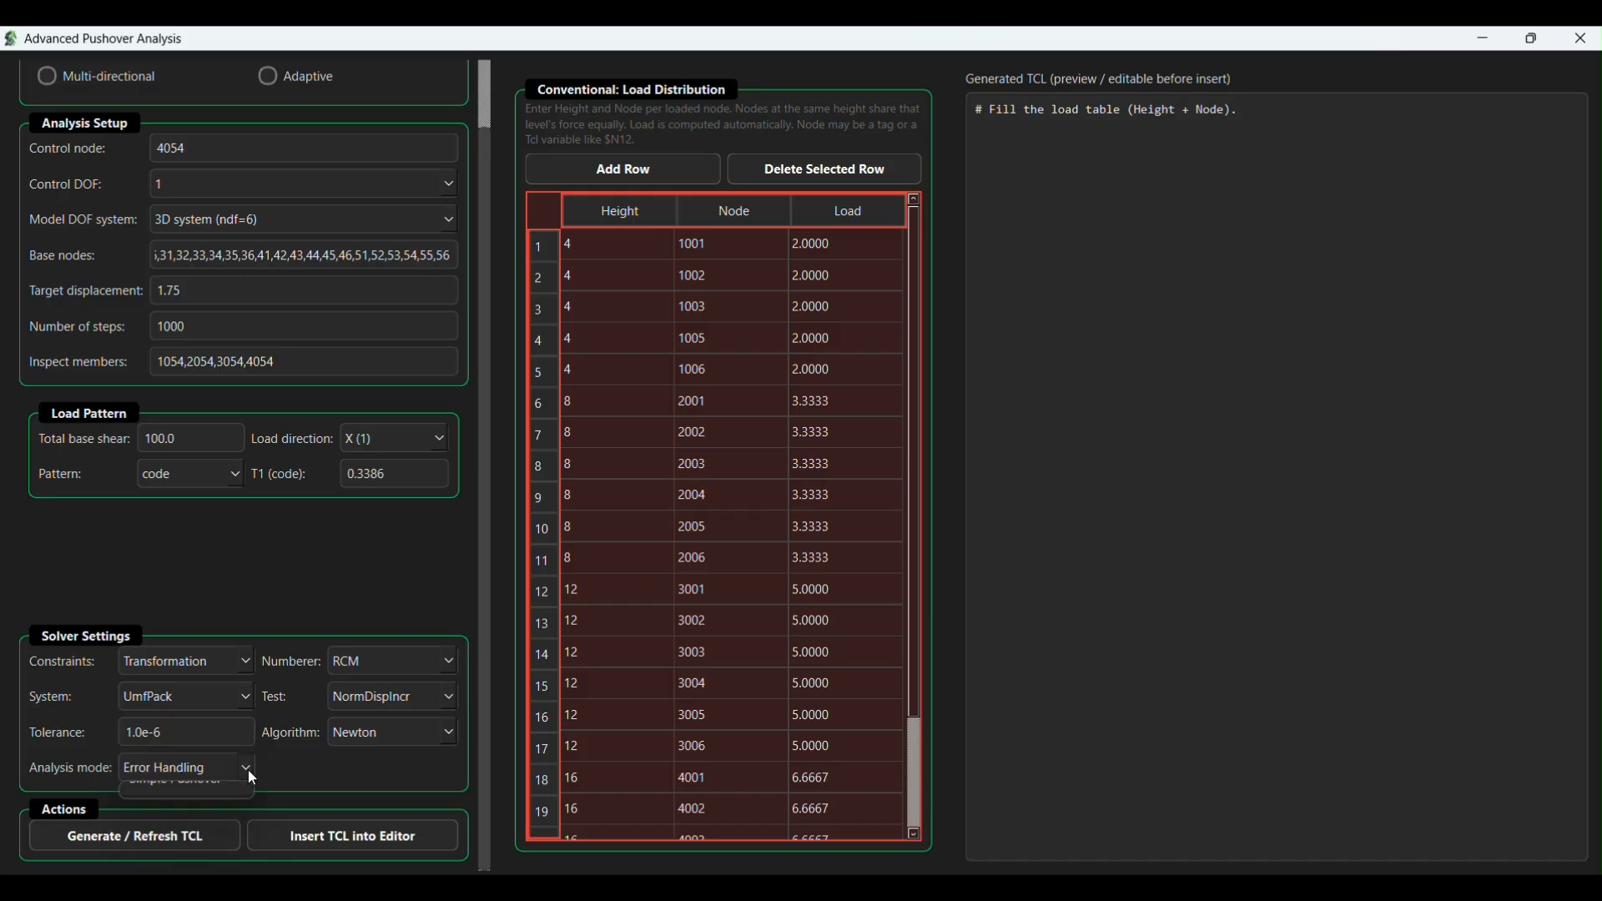
pyautogui.click(297, 769)
# - Generate the conventional pushover TCL code and review its load pattern, recorders, solver commands and convergence loop
pyautogui.click(182, 835)
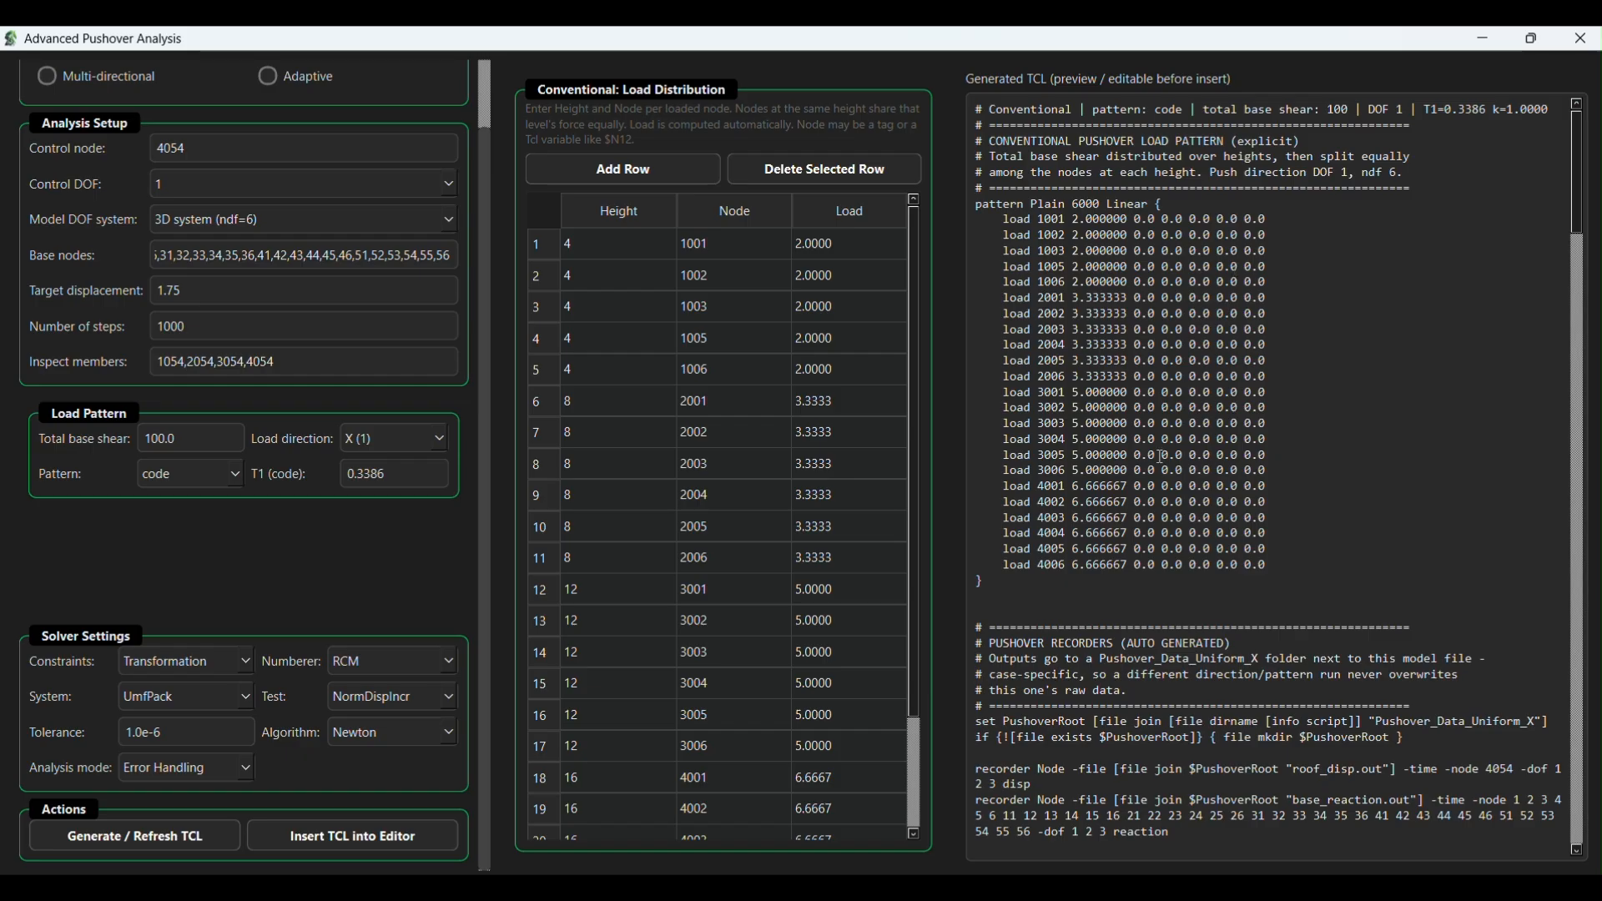
pyautogui.scroll(-8, 1158, 656)
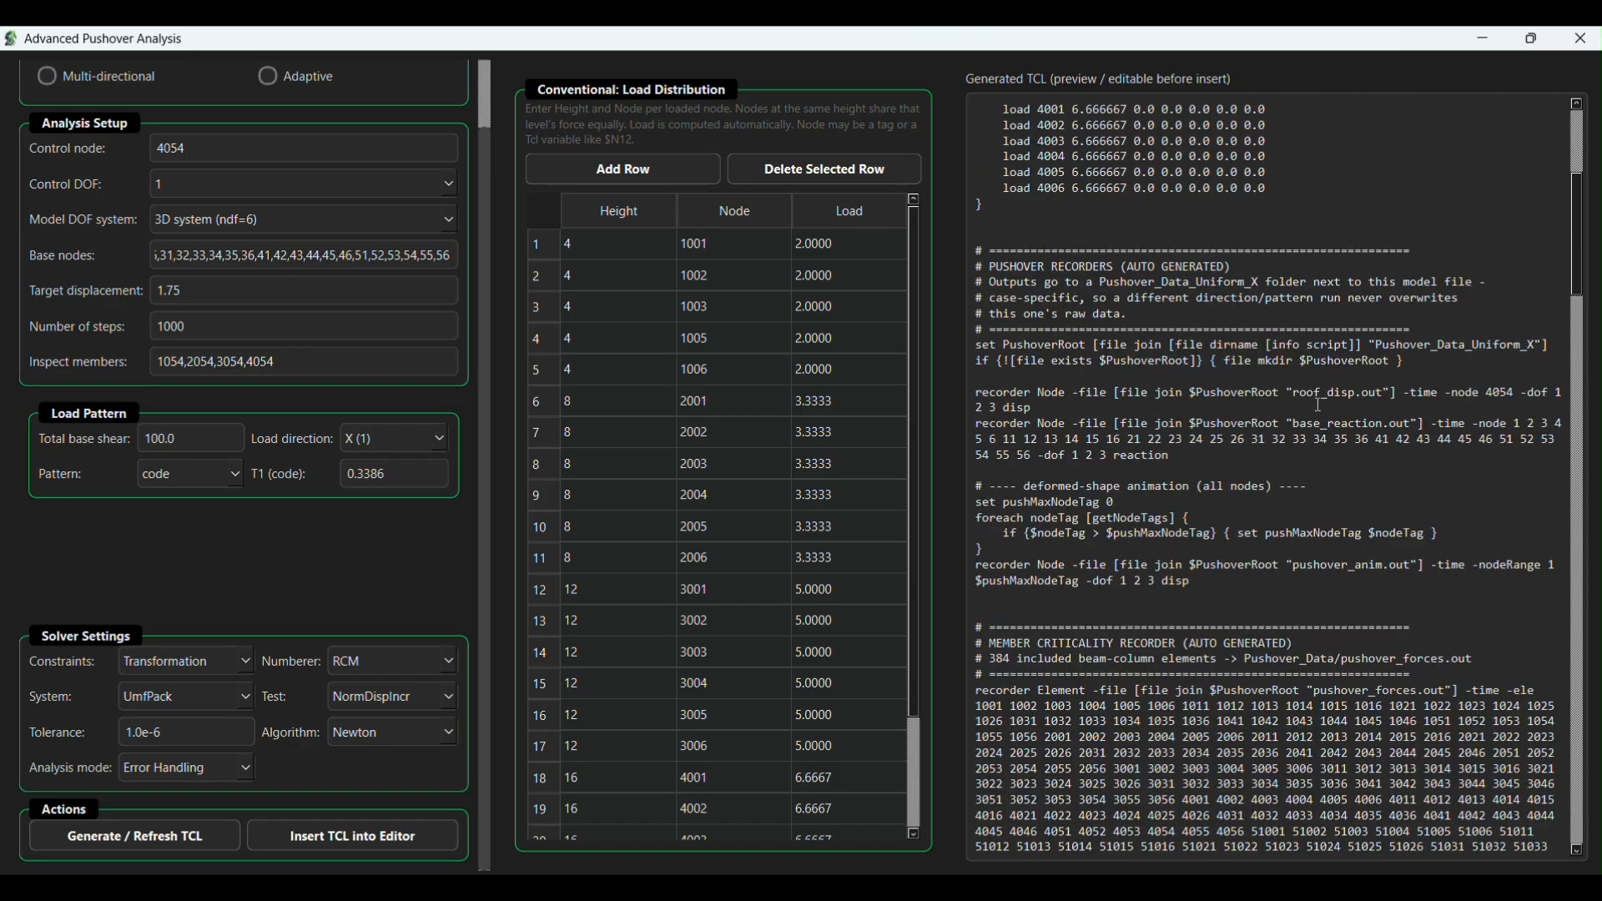
pyautogui.scroll(-15, 1319, 405)
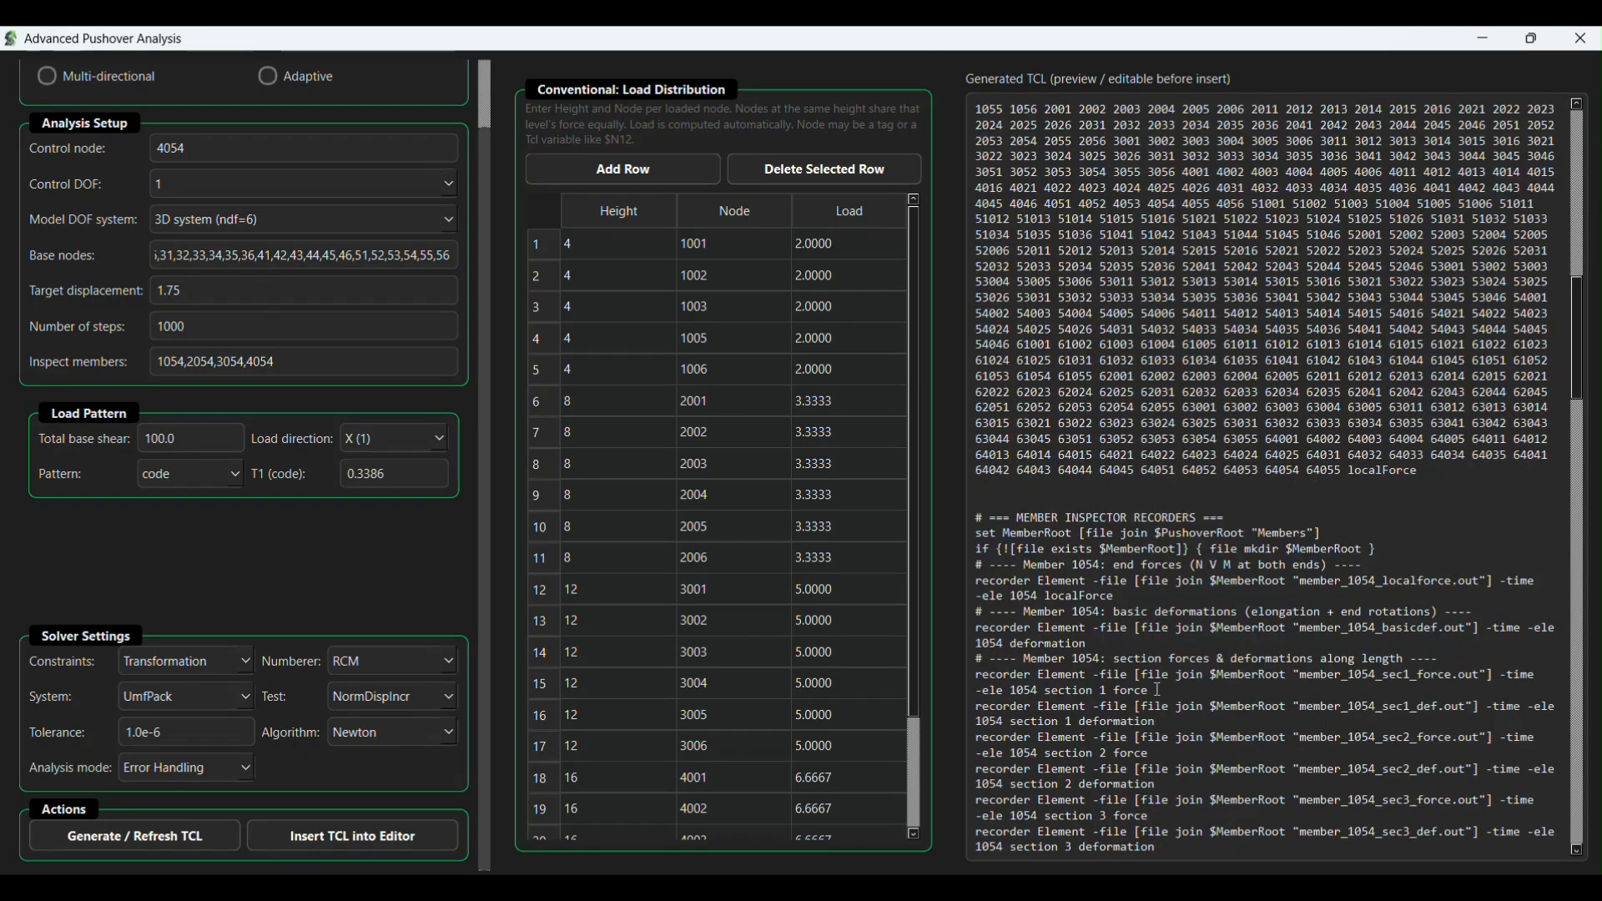
pyautogui.scroll(-14, 1275, 466)
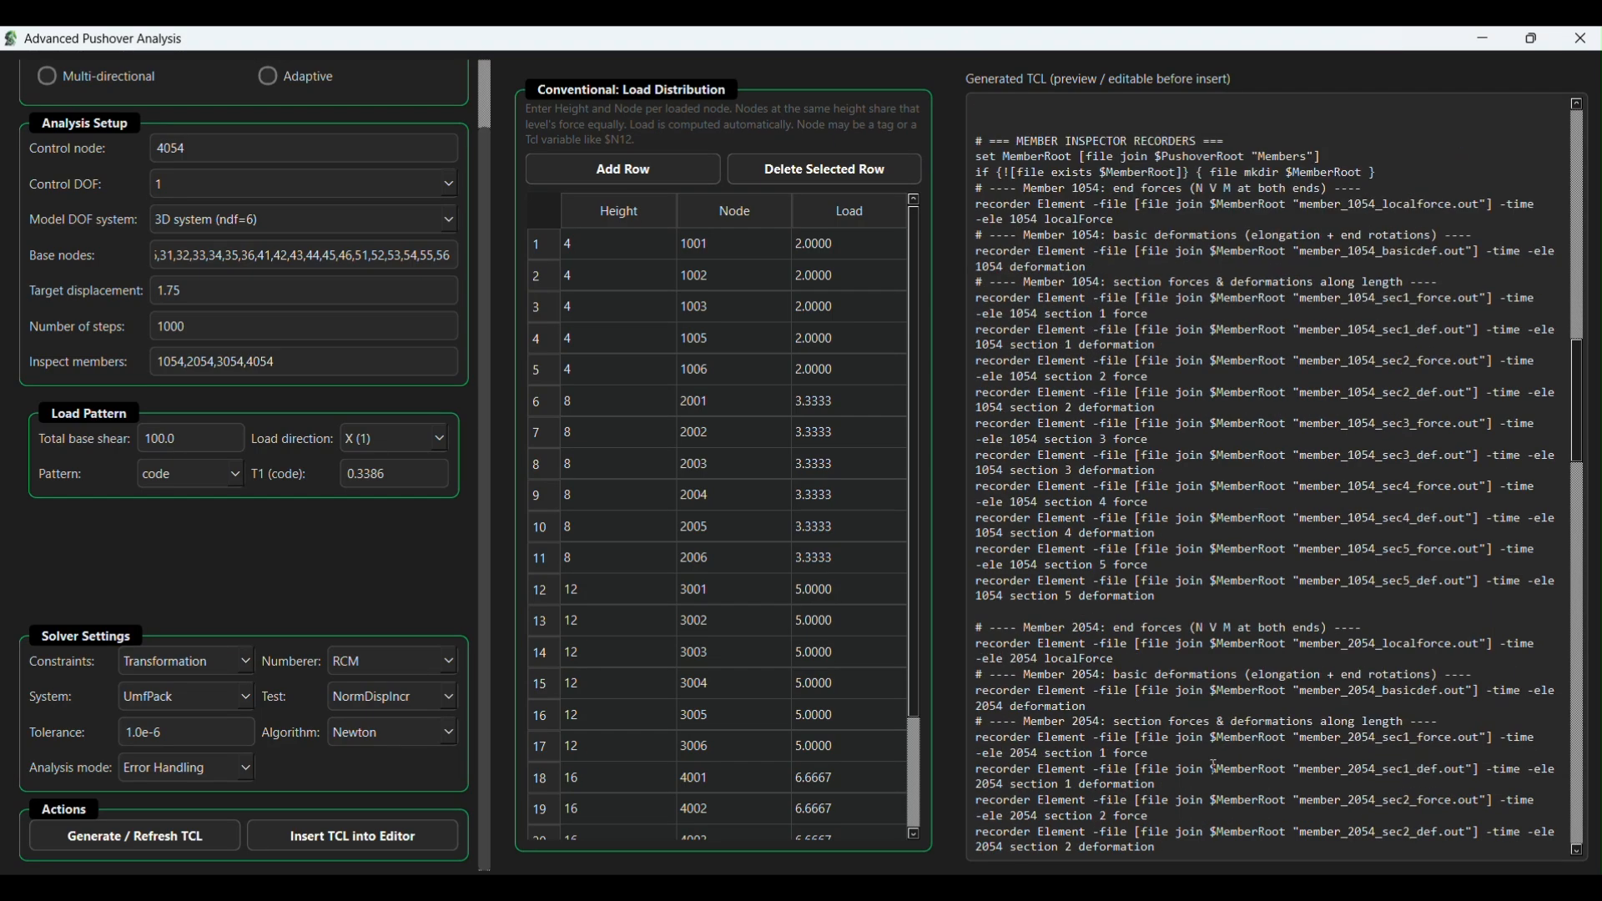
pyautogui.scroll(-12, 1214, 765)
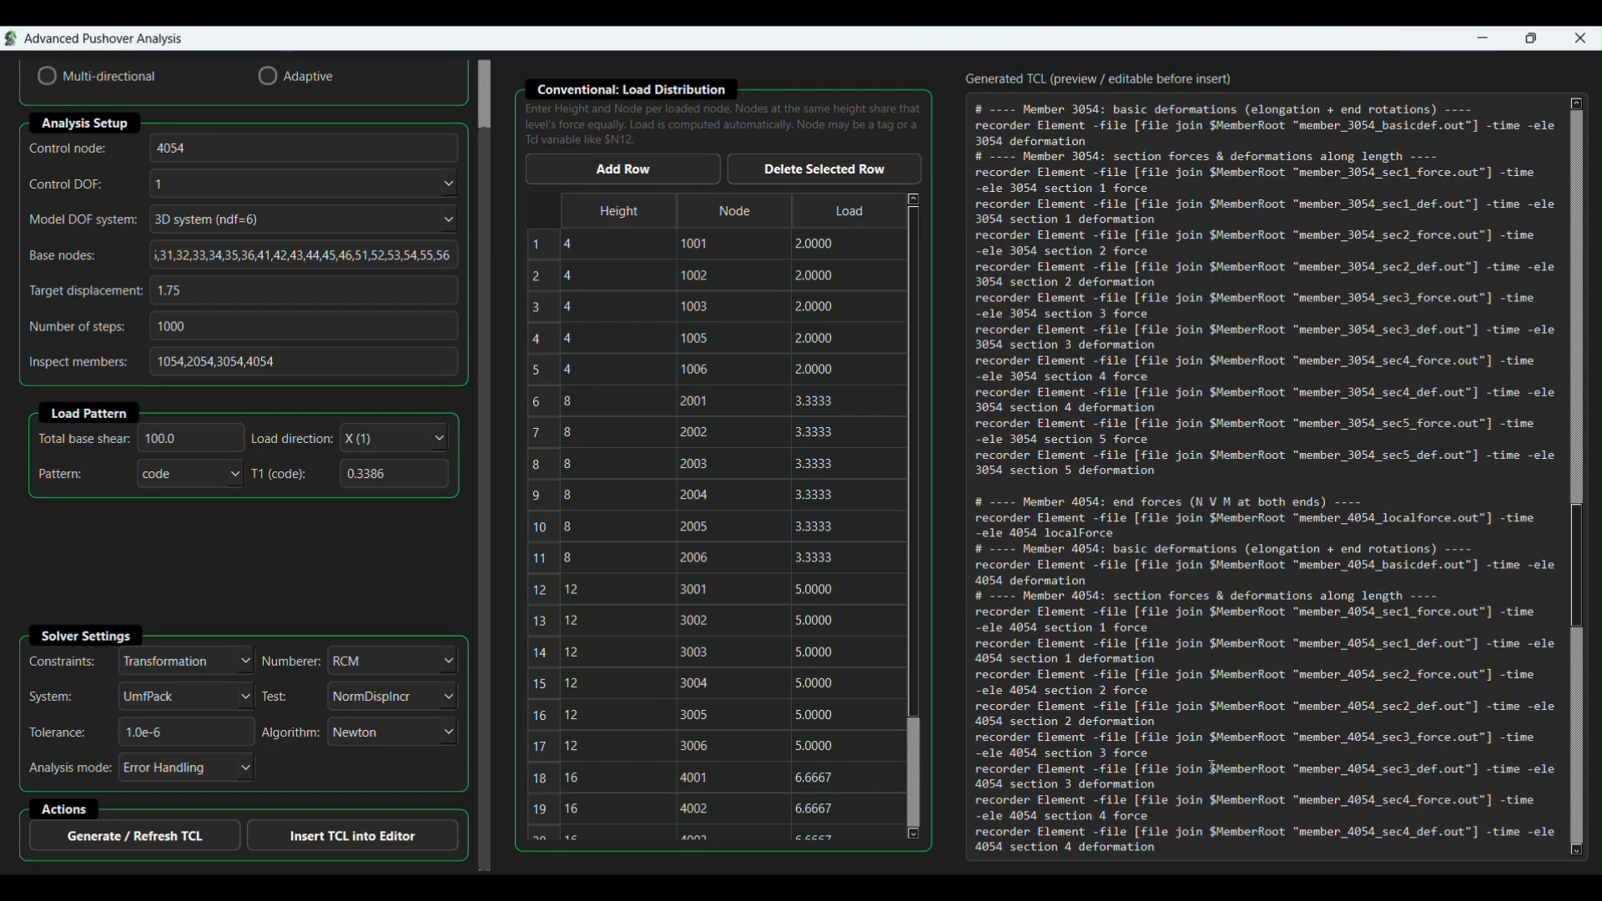
pyautogui.scroll(-18, 1214, 765)
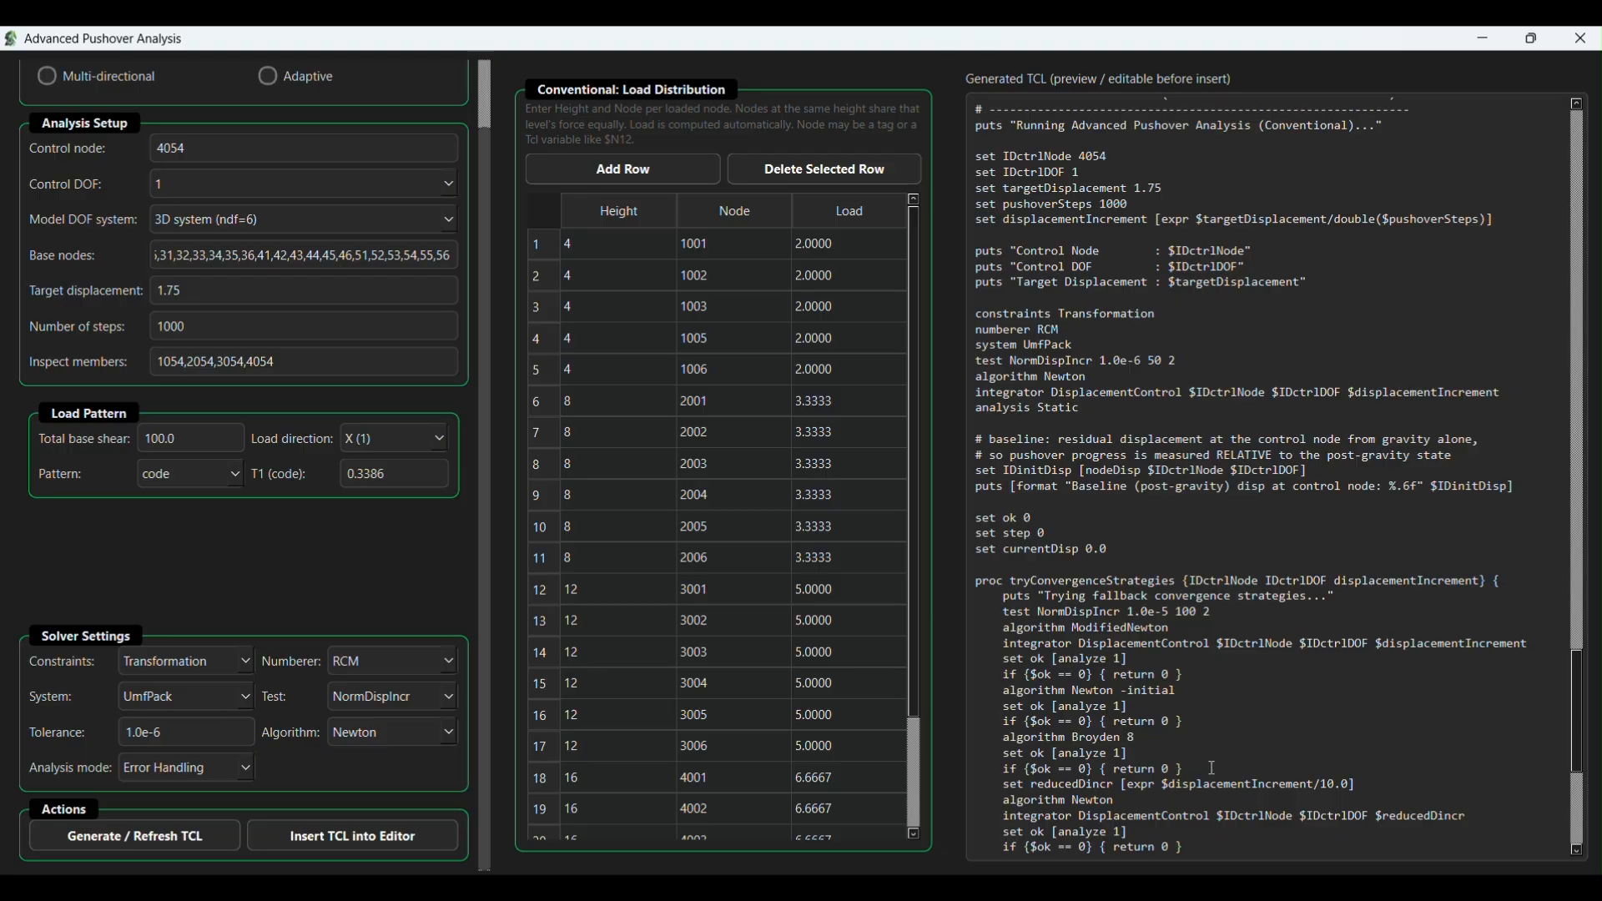
pyautogui.scroll(-3, 1213, 766)
pyautogui.scroll(-6, 1214, 709)
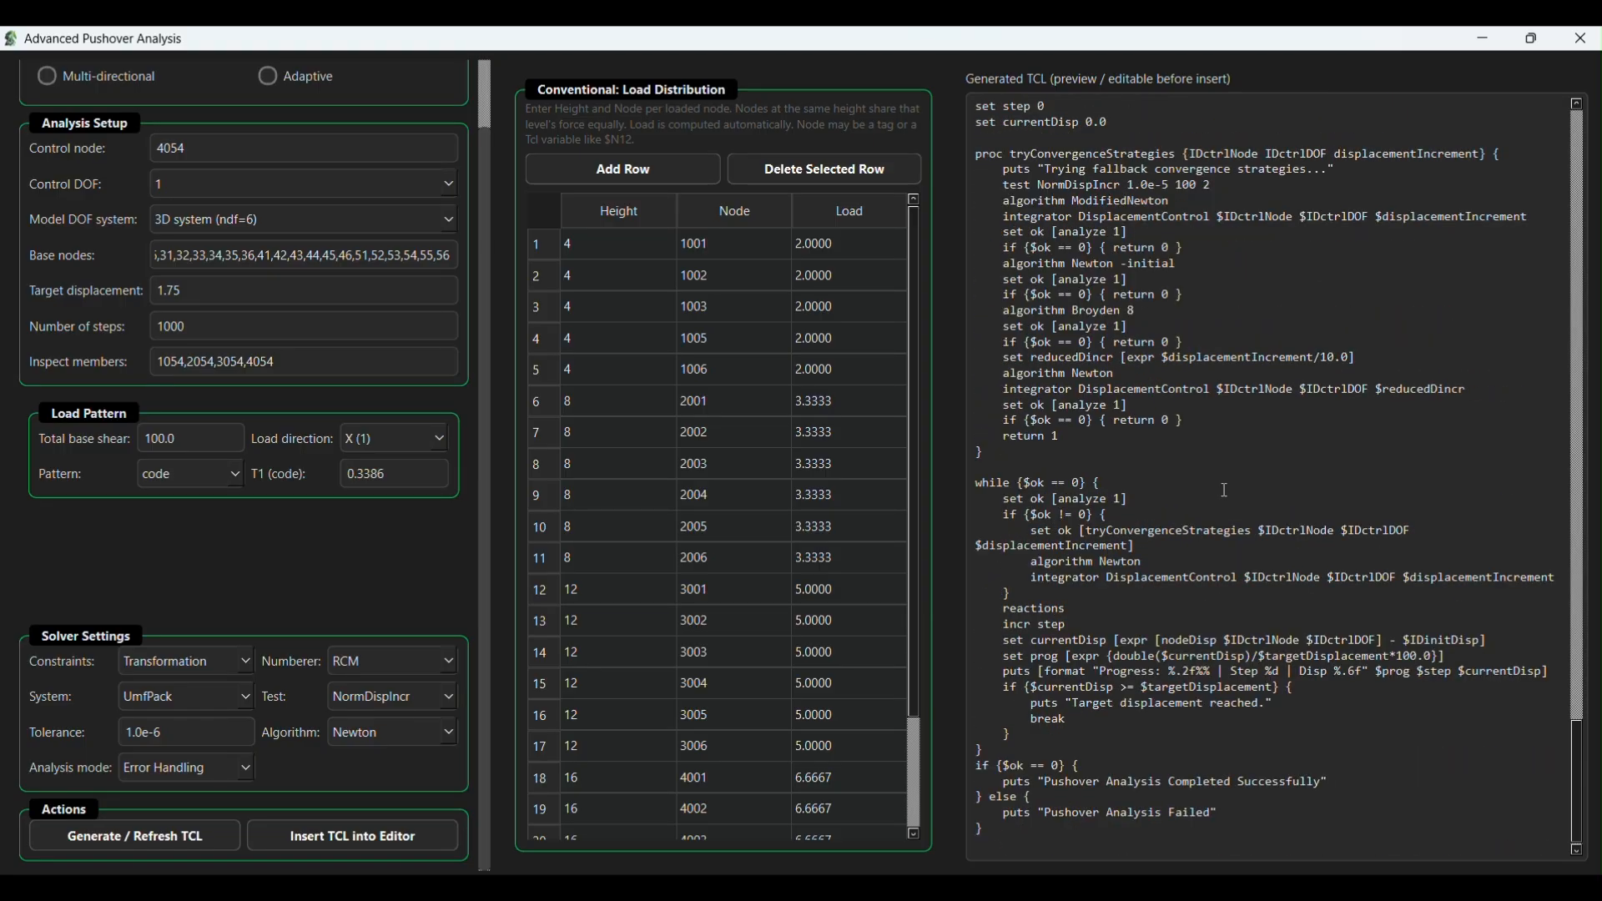
pyautogui.scroll(1, 1218, 517)
# - Insert the generated pushover TCL into the main.tcl script in the code editor
pyautogui.moveTo(1252, 38); pyautogui.dragTo(706, 125)
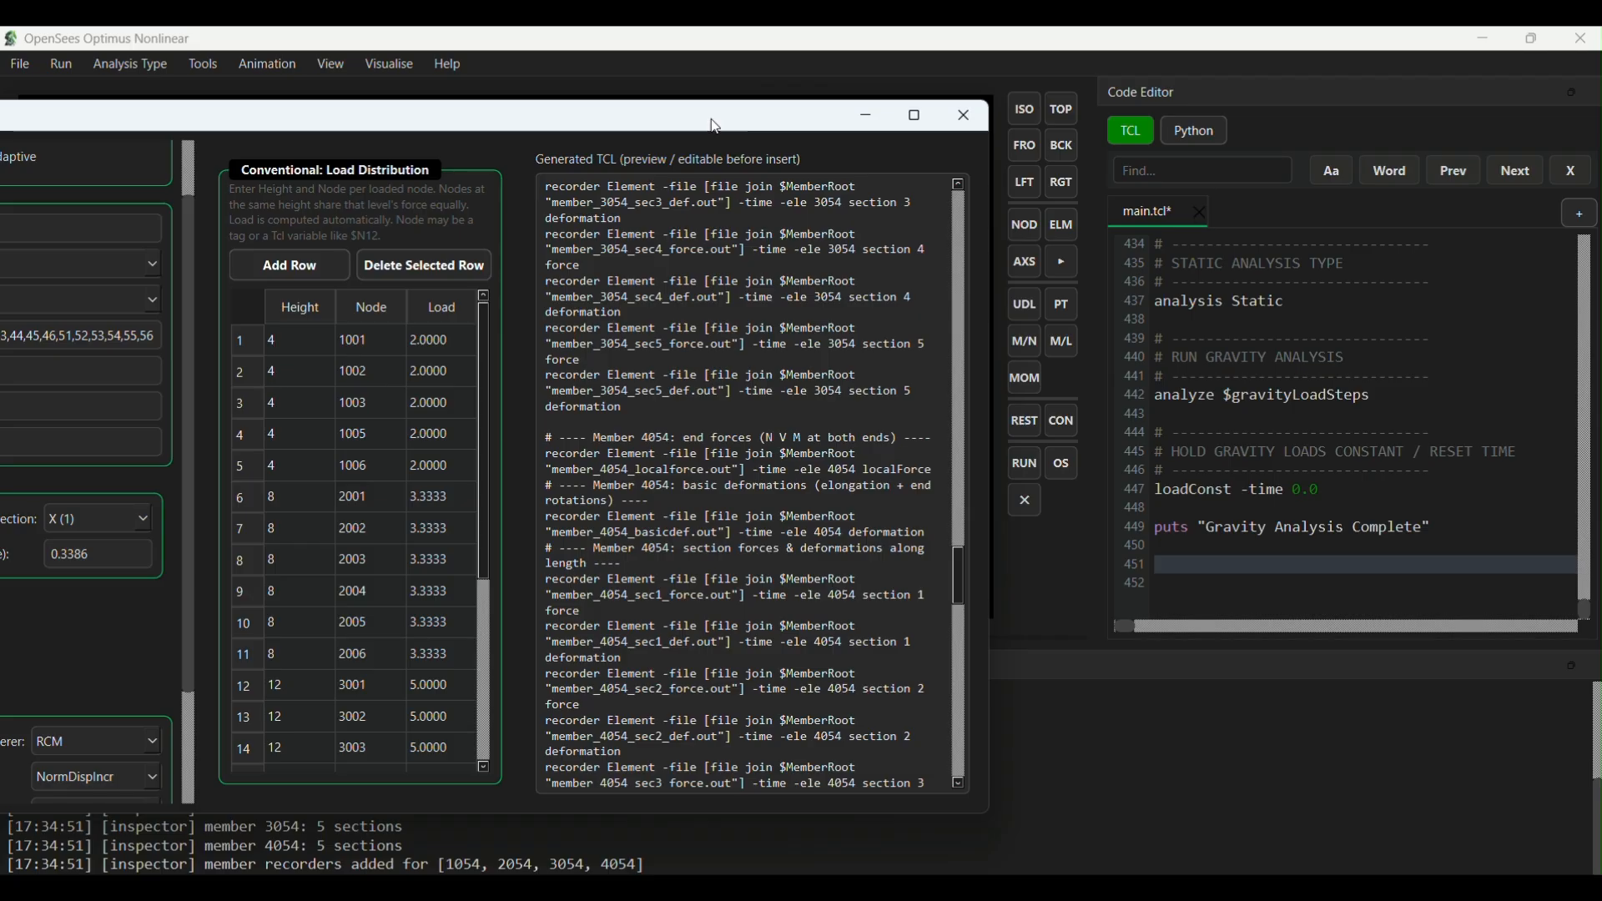
pyautogui.doubleClick(716, 125)
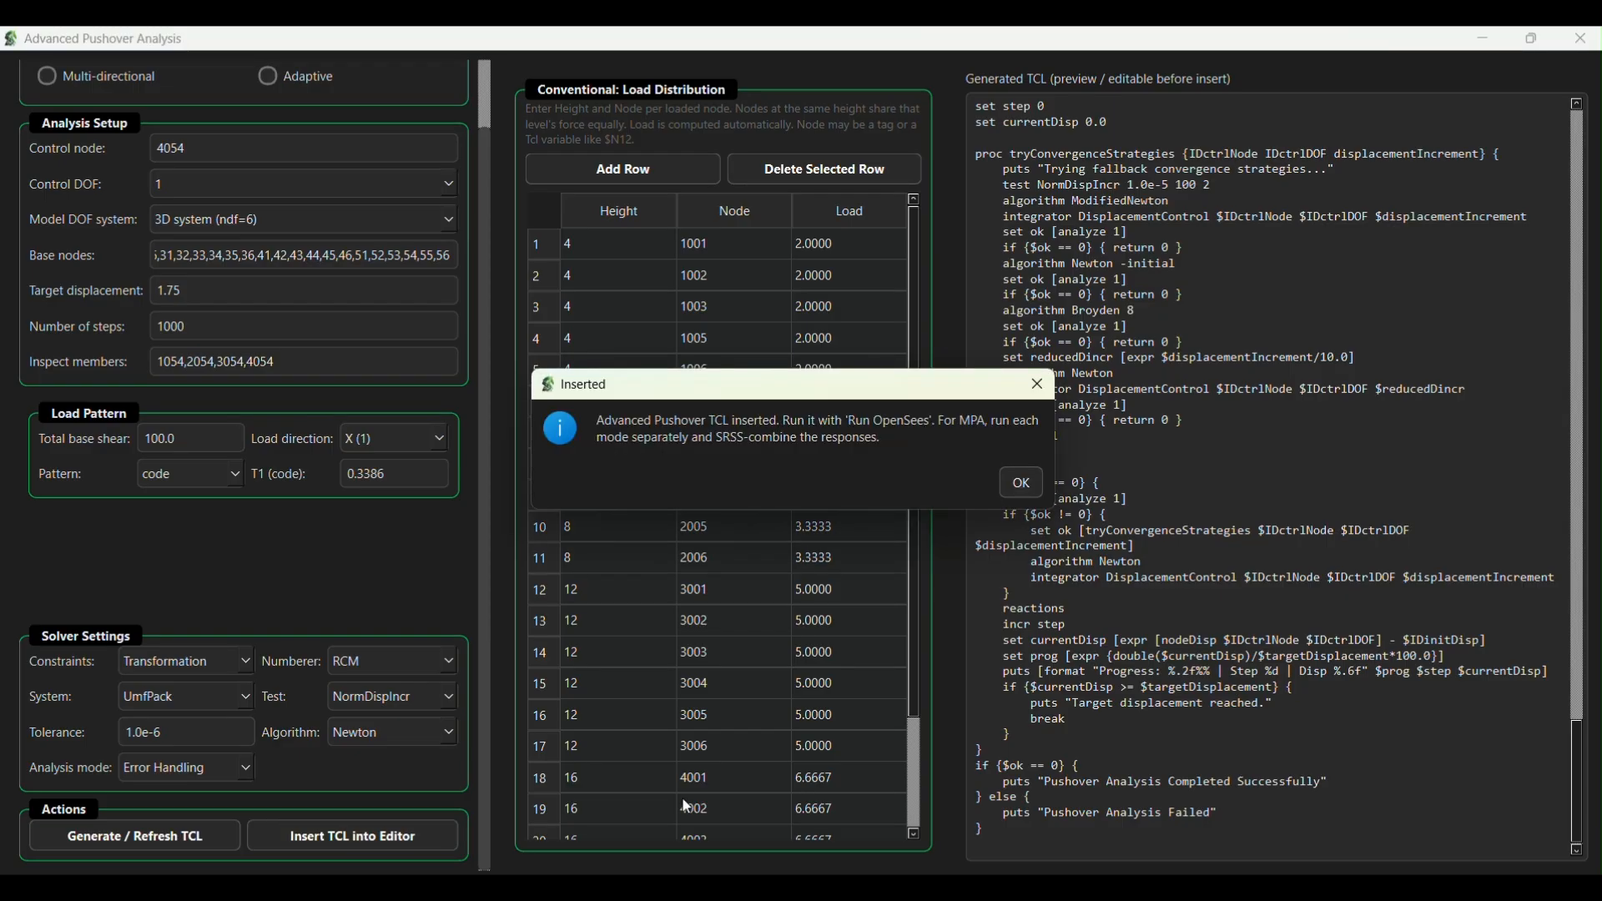
pyautogui.click(1019, 485)
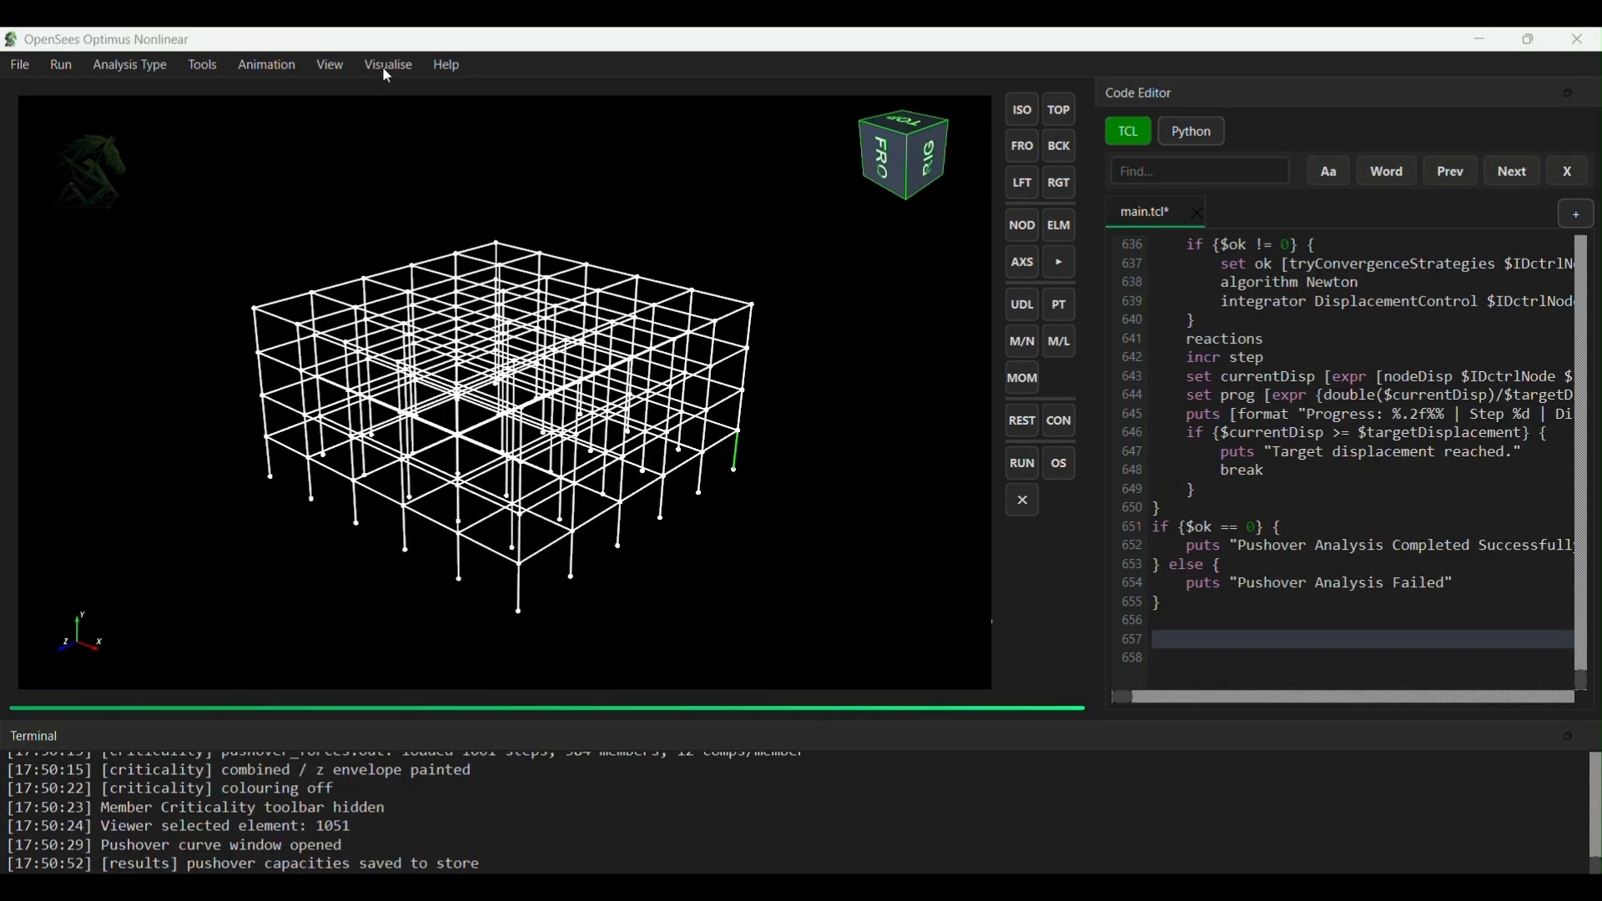
# - Open the pushover curve visualisation and switch off the FEMA P695 and bilinear overlays
pyautogui.click(387, 67)
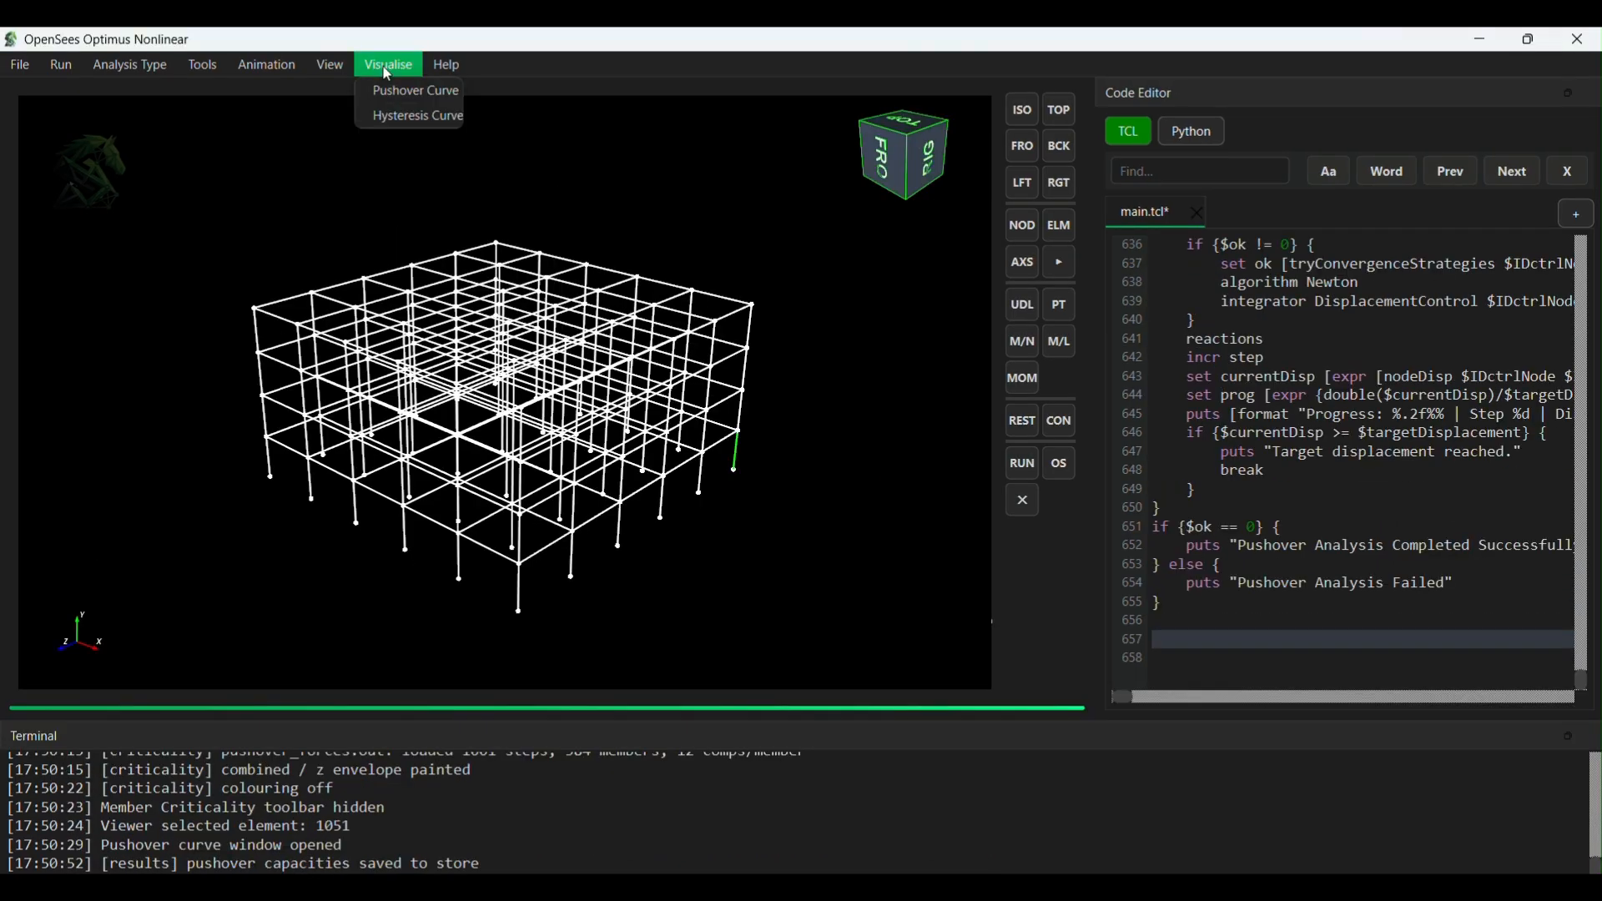
pyautogui.click(389, 86)
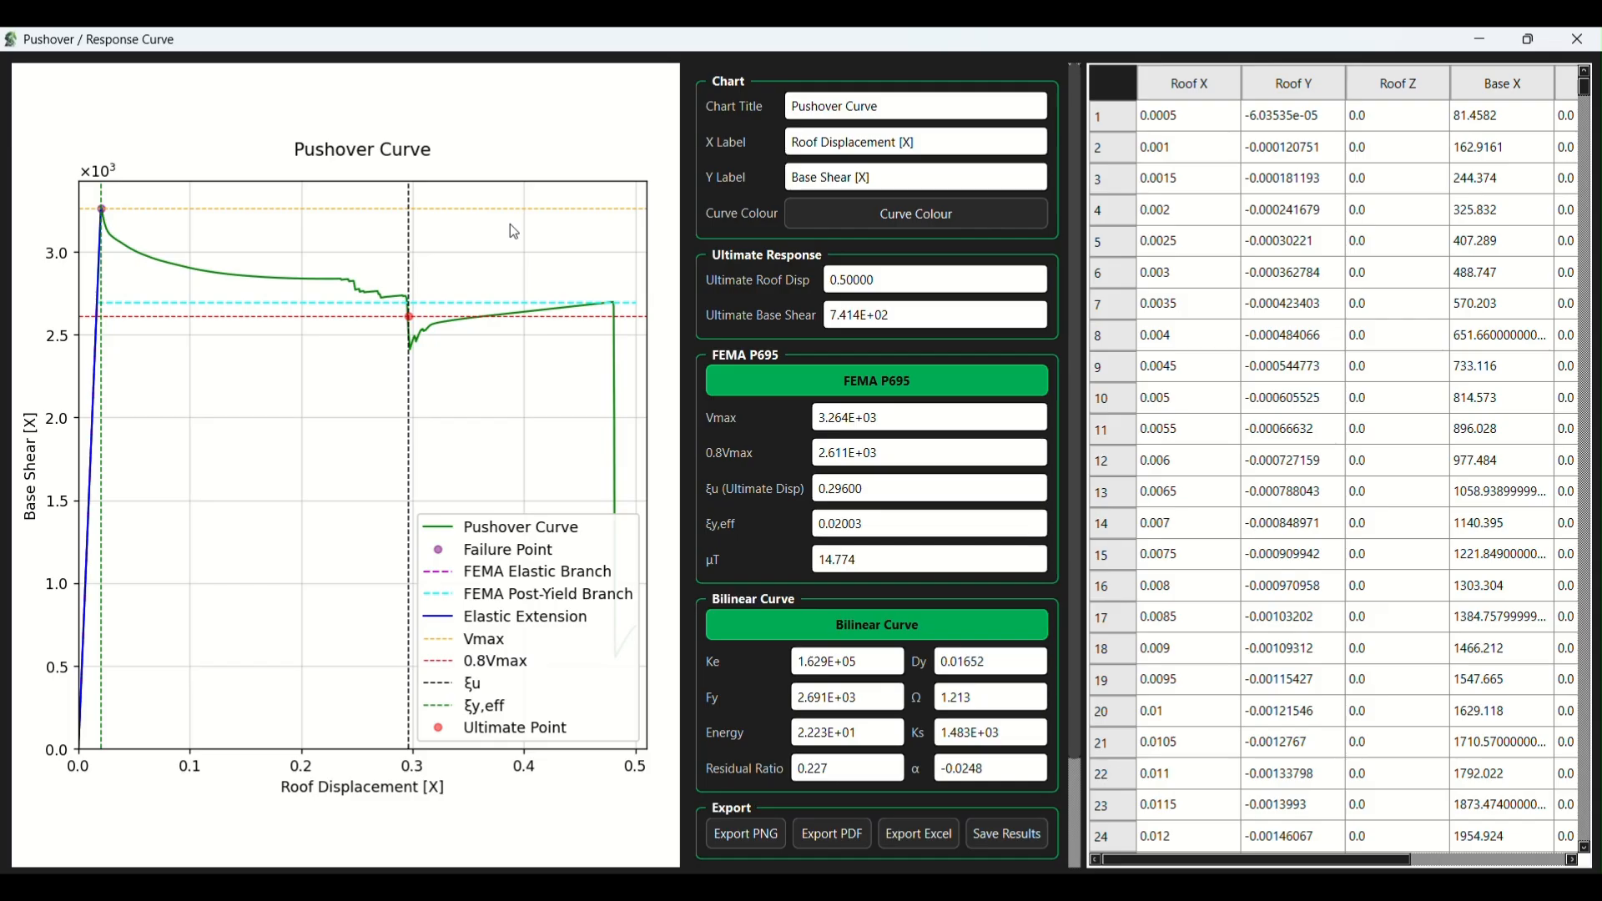
pyautogui.click(893, 377)
# - Title the chart "Pushover Curve Test 1" and label the axes "Roof Displacement [m]" and "Base Shear [kN]"
pyautogui.click(929, 107)
pyautogui.write('Test 1')
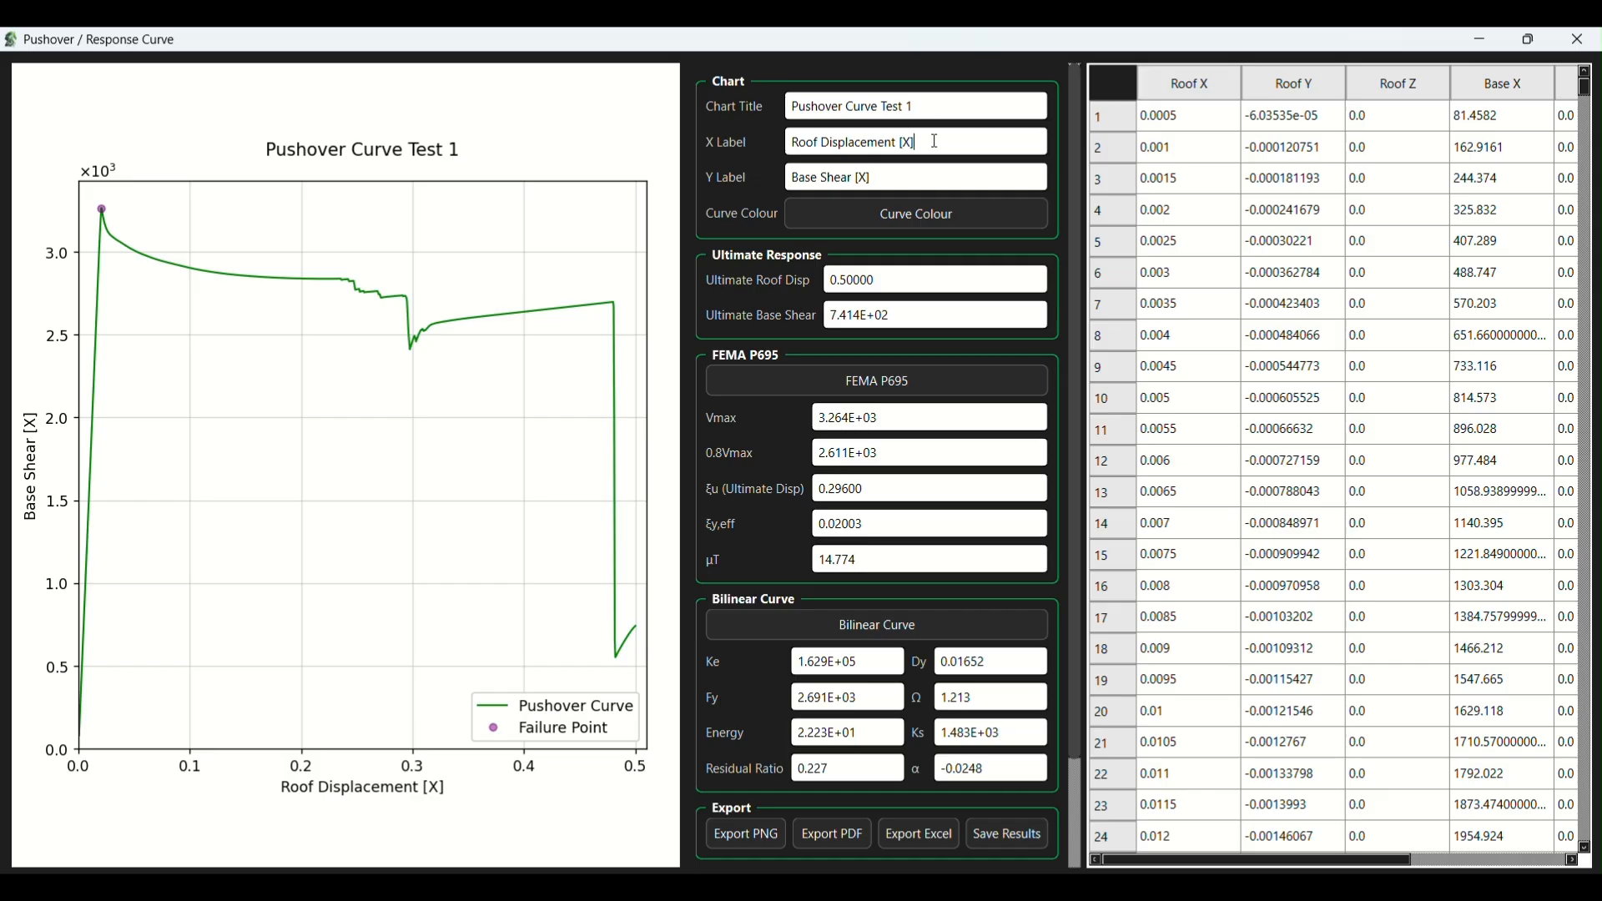
pyautogui.doubleClick(907, 142)
pyautogui.write('m')
pyautogui.doubleClick(863, 177)
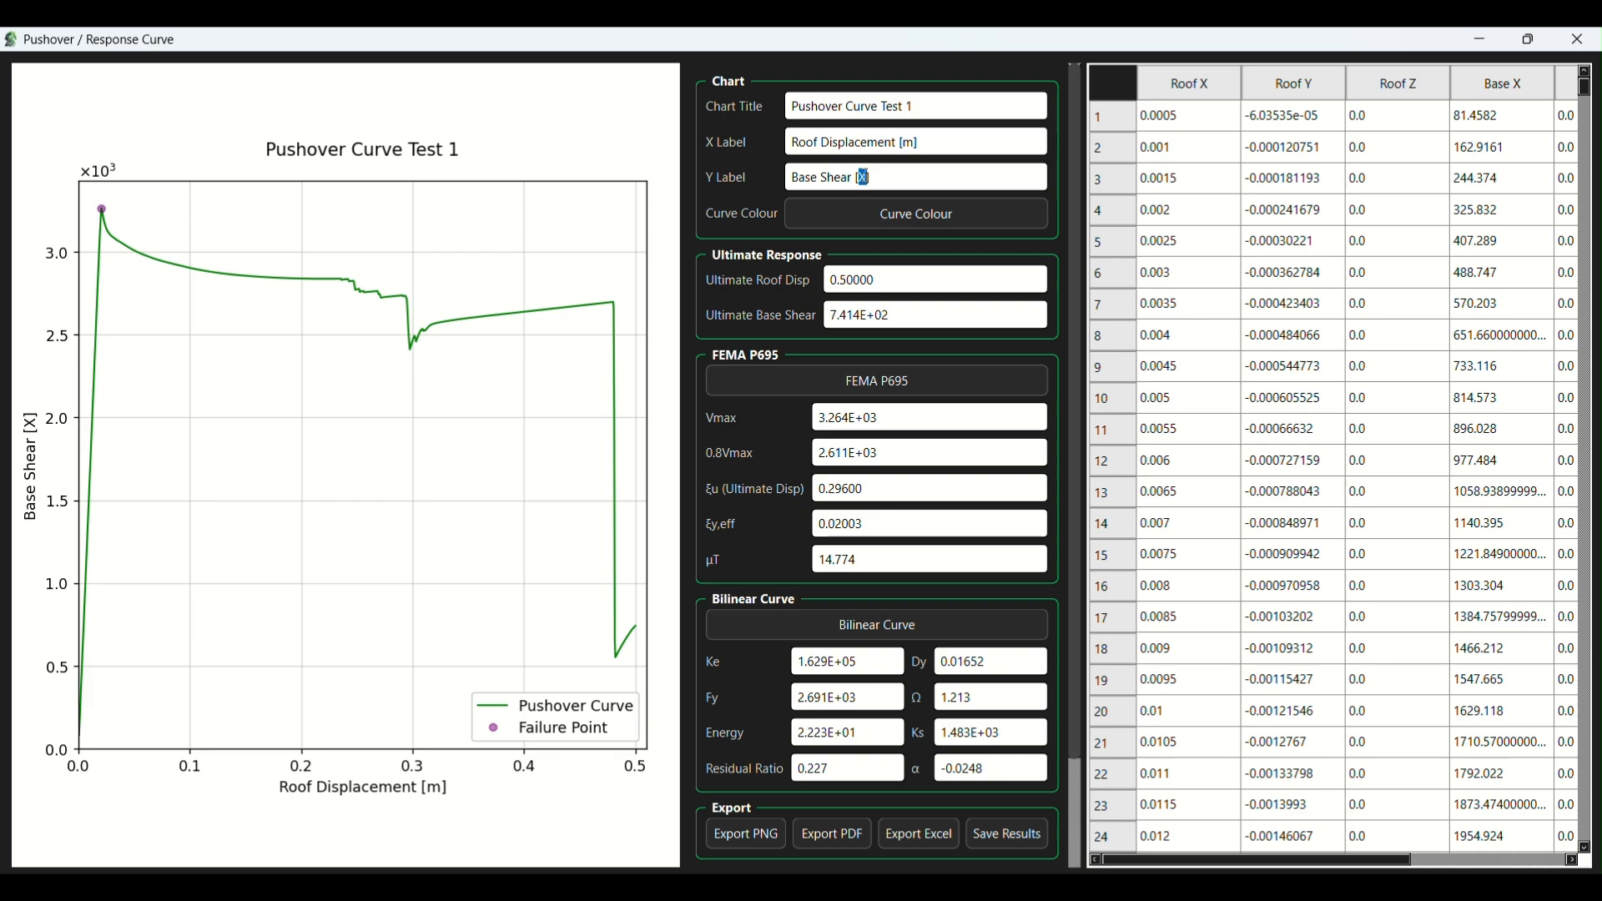
pyautogui.write('kN')
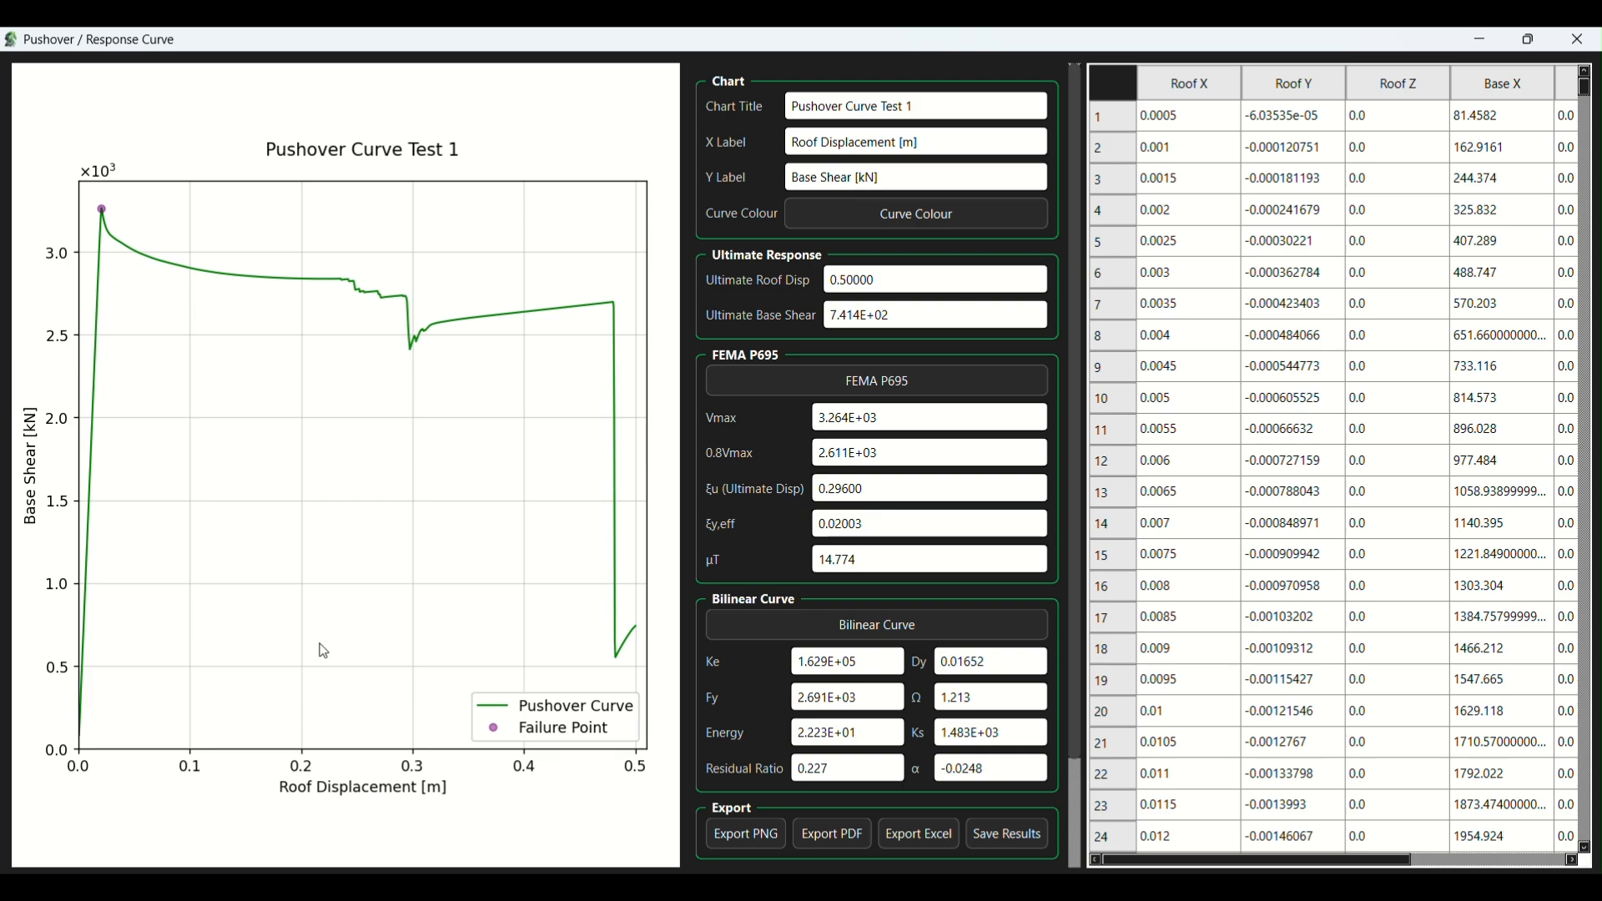
# - Set the pushover curve's colour to black and overlay the FEMA P695 and bilinear curves on the chart
pyautogui.click(938, 218)
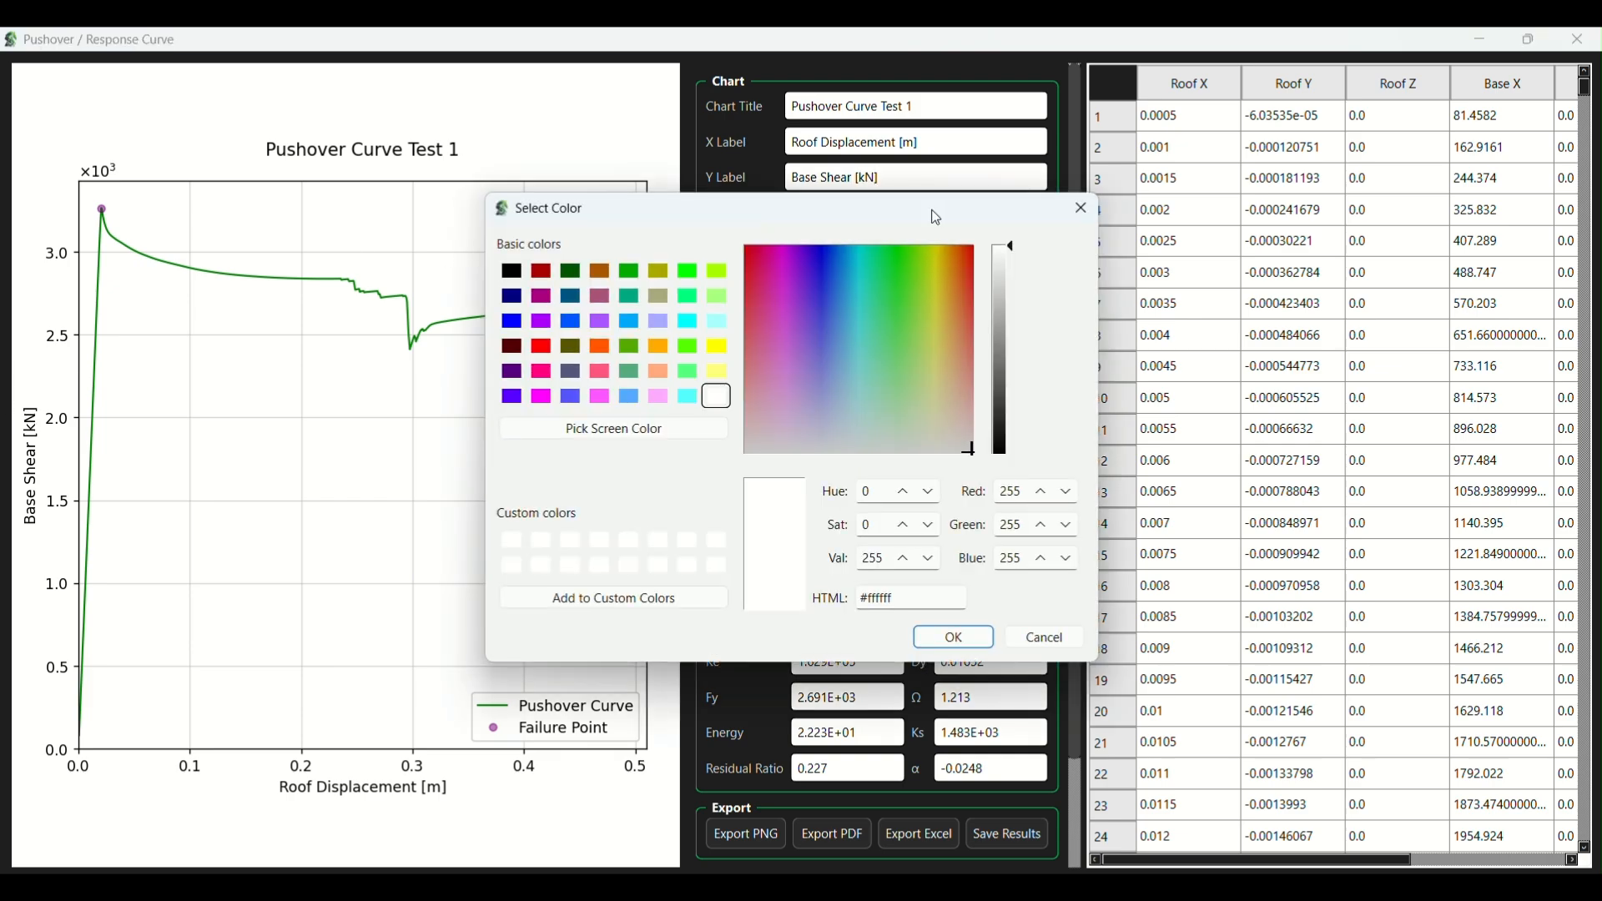
pyautogui.click(514, 273)
pyautogui.click(943, 643)
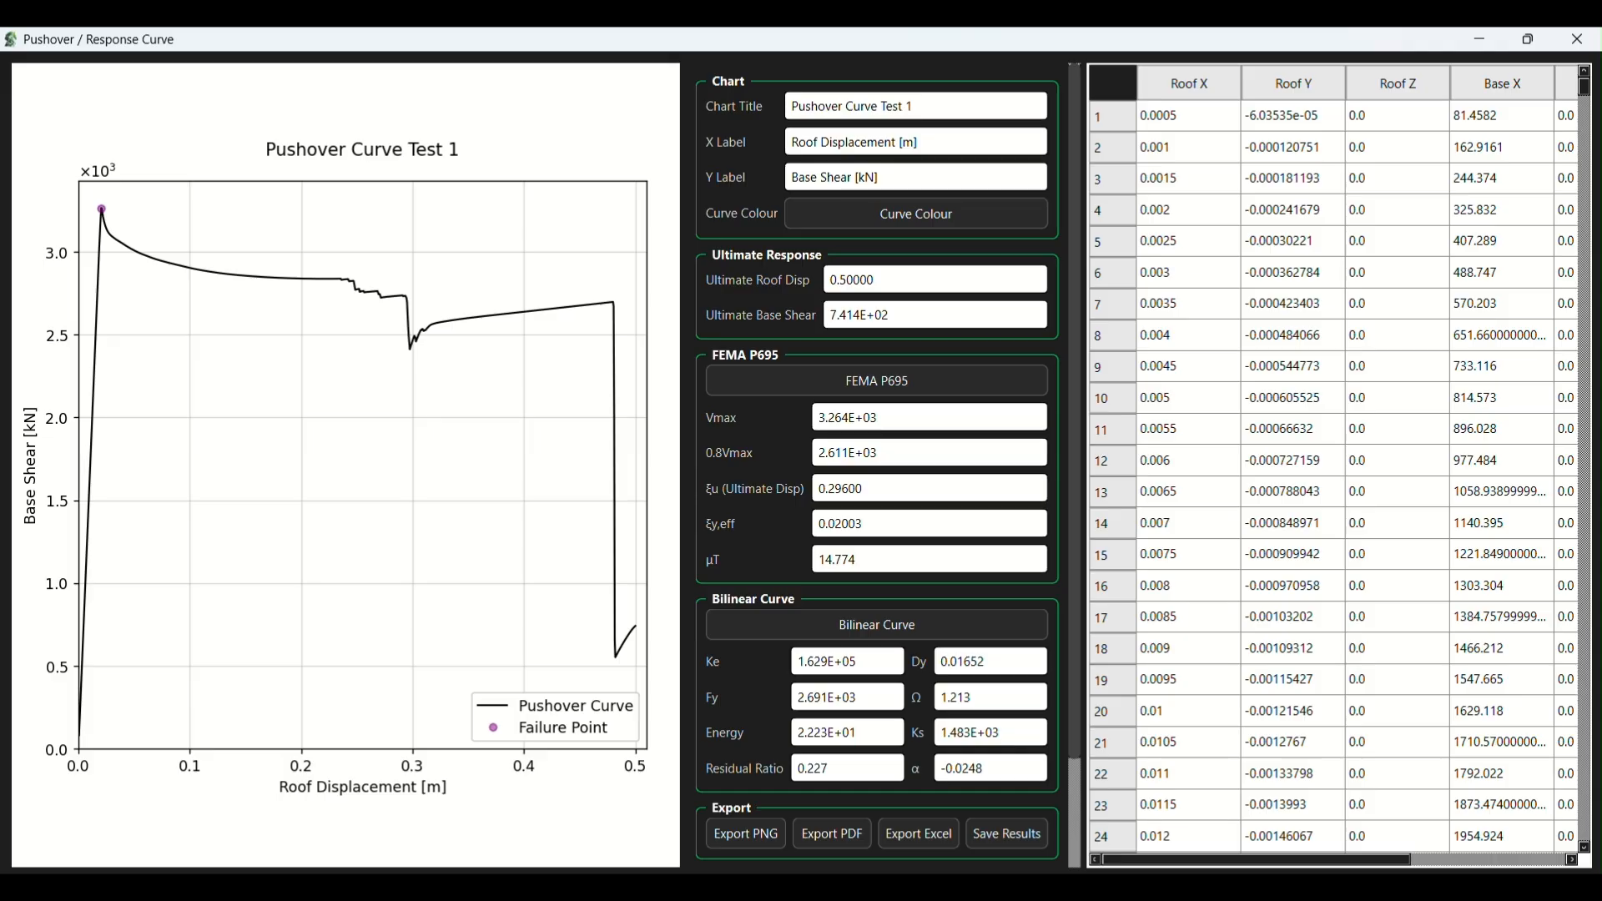
pyautogui.click(858, 383)
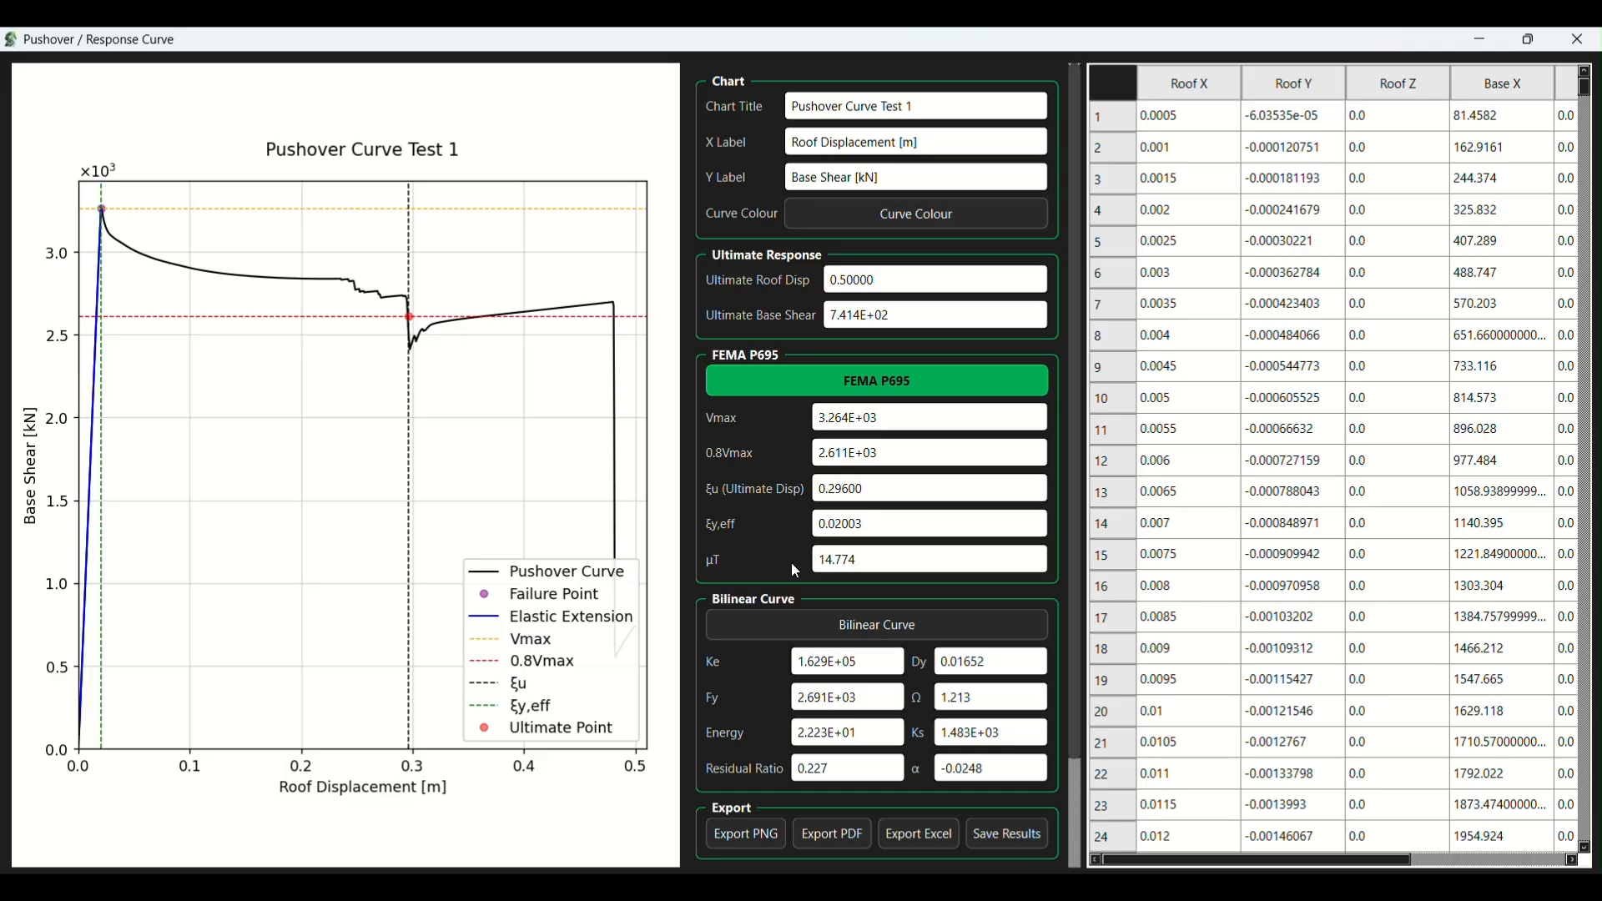
pyautogui.click(806, 624)
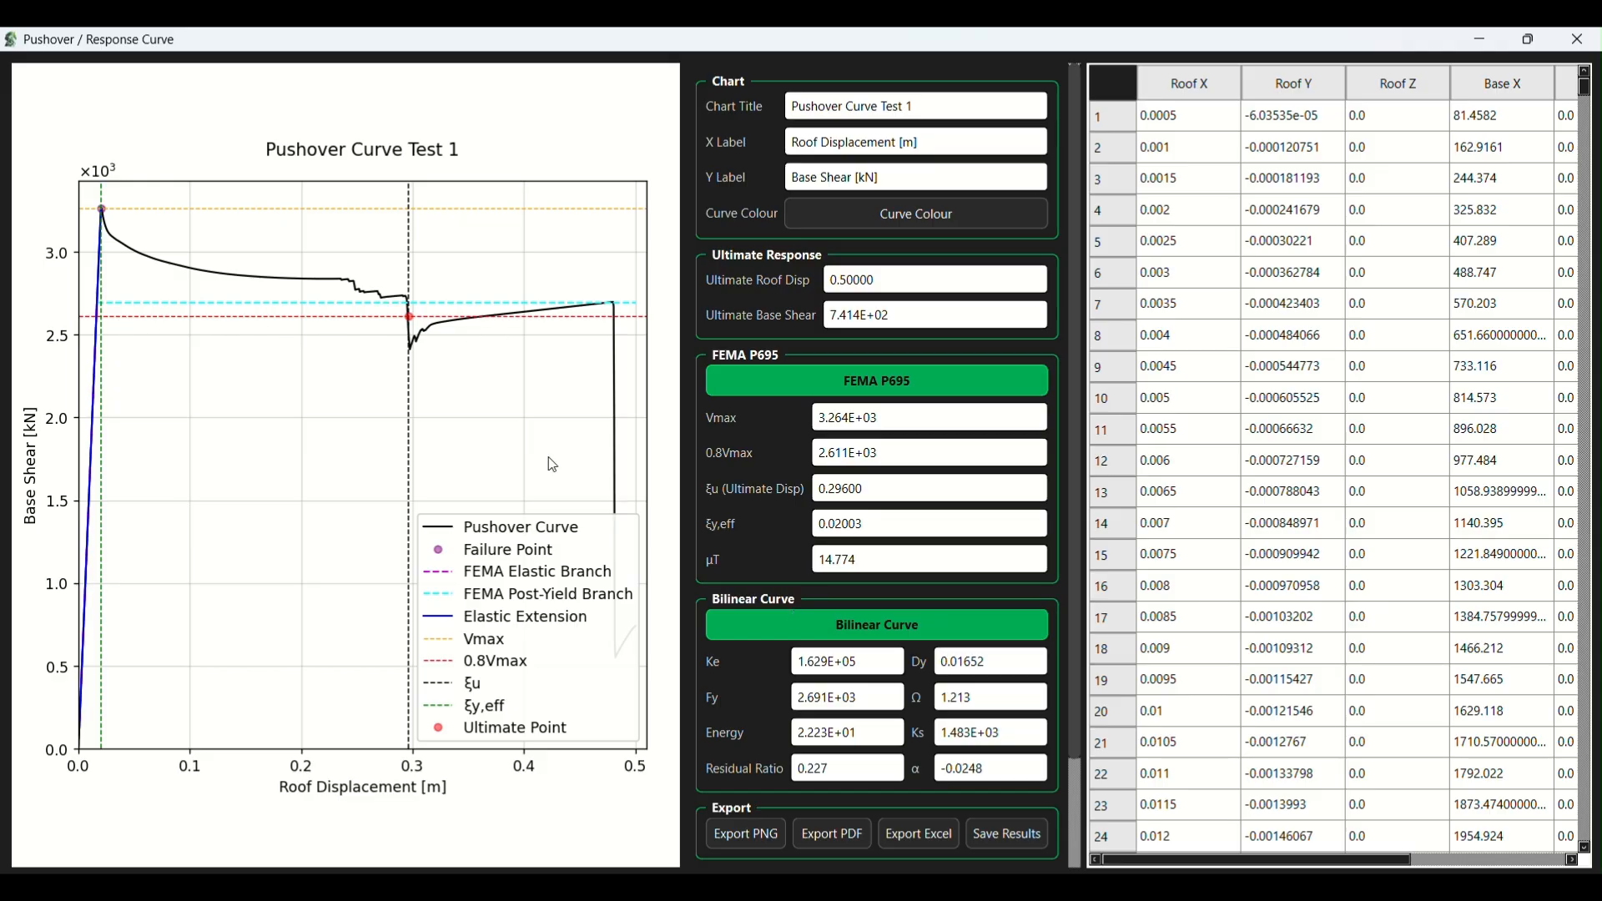
# - Export the chart as a PDF report numbered Pushover-001, revision 001, prepared by Optimus Nonlinear
pyautogui.click(841, 841)
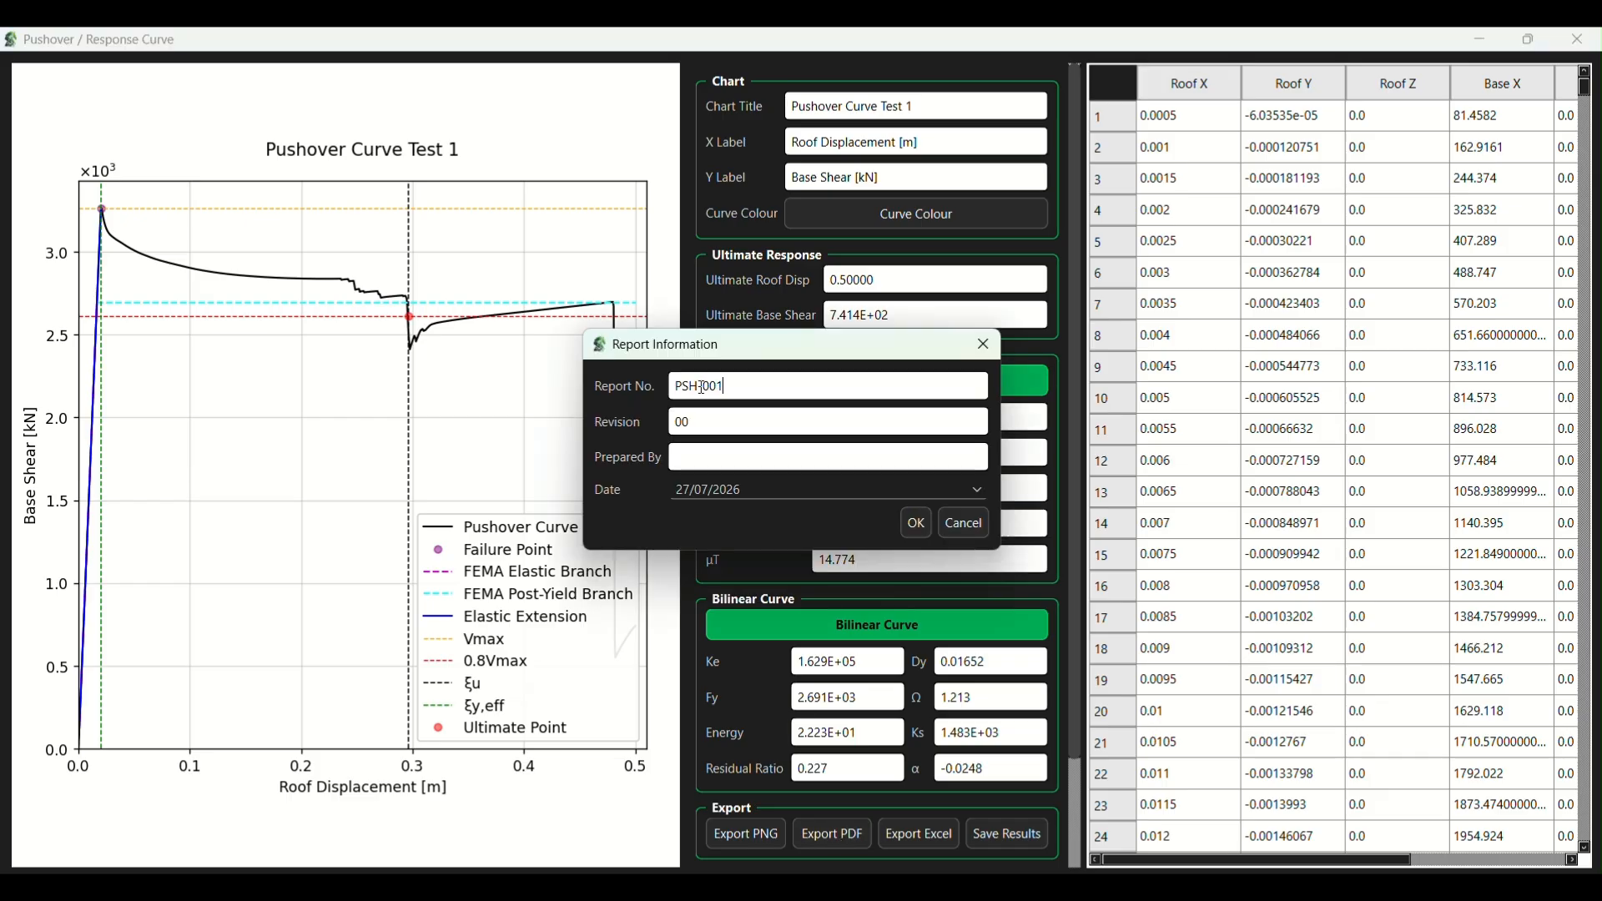
pyautogui.moveTo(700, 387); pyautogui.dragTo(672, 389)
pyautogui.write('Pushover')
pyautogui.click(705, 421)
pyautogui.write('1')
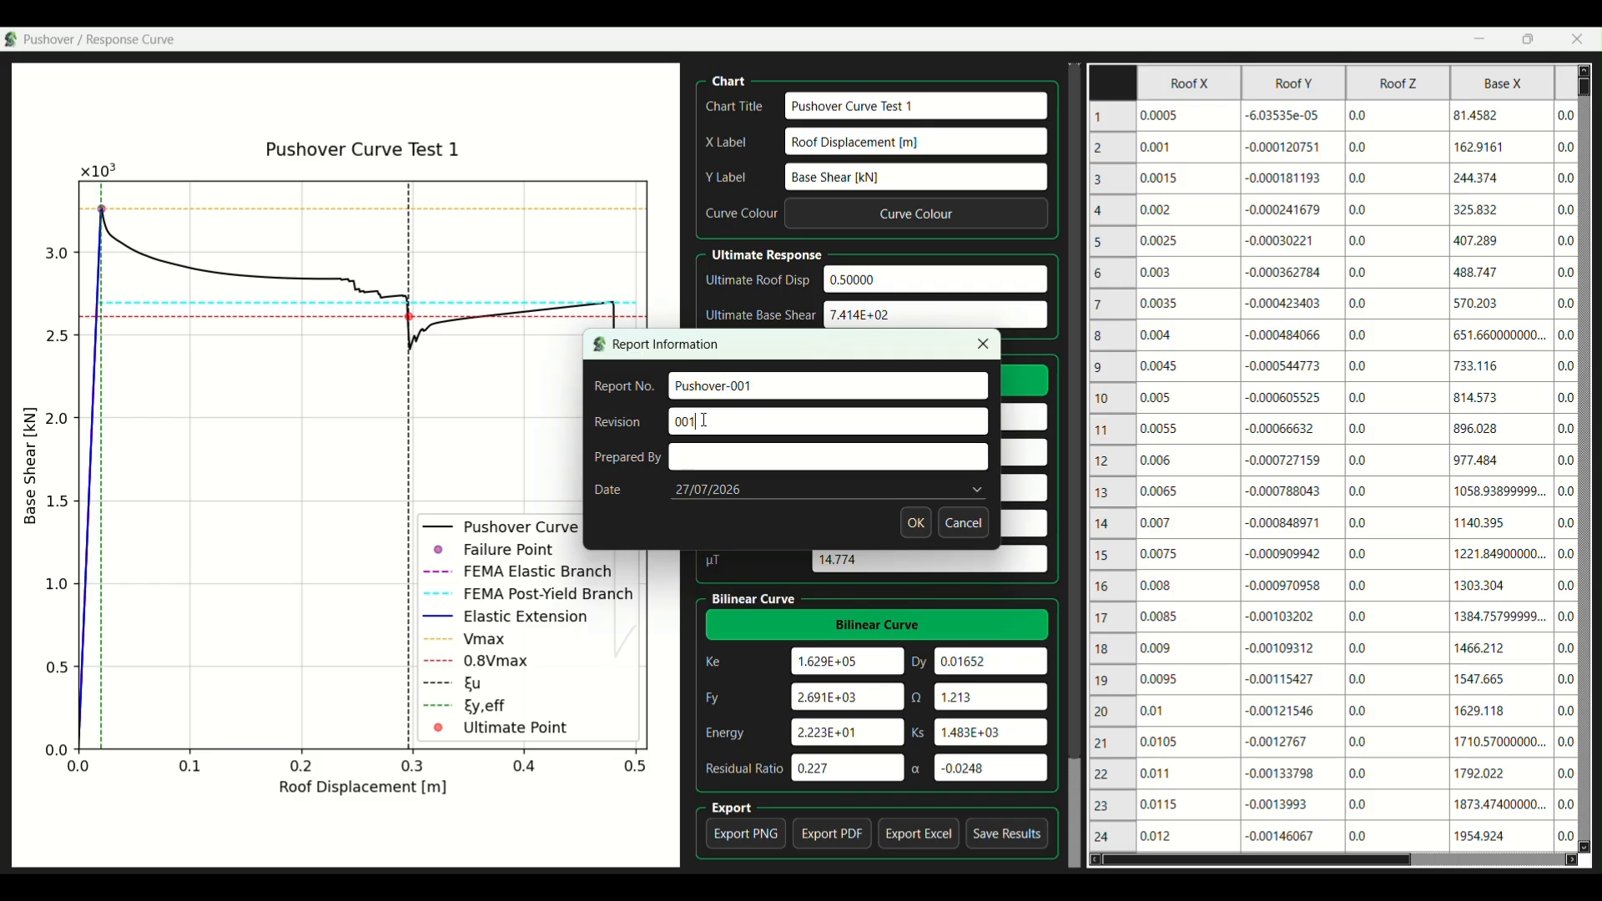
pyautogui.click(700, 457)
pyautogui.write('Opt')
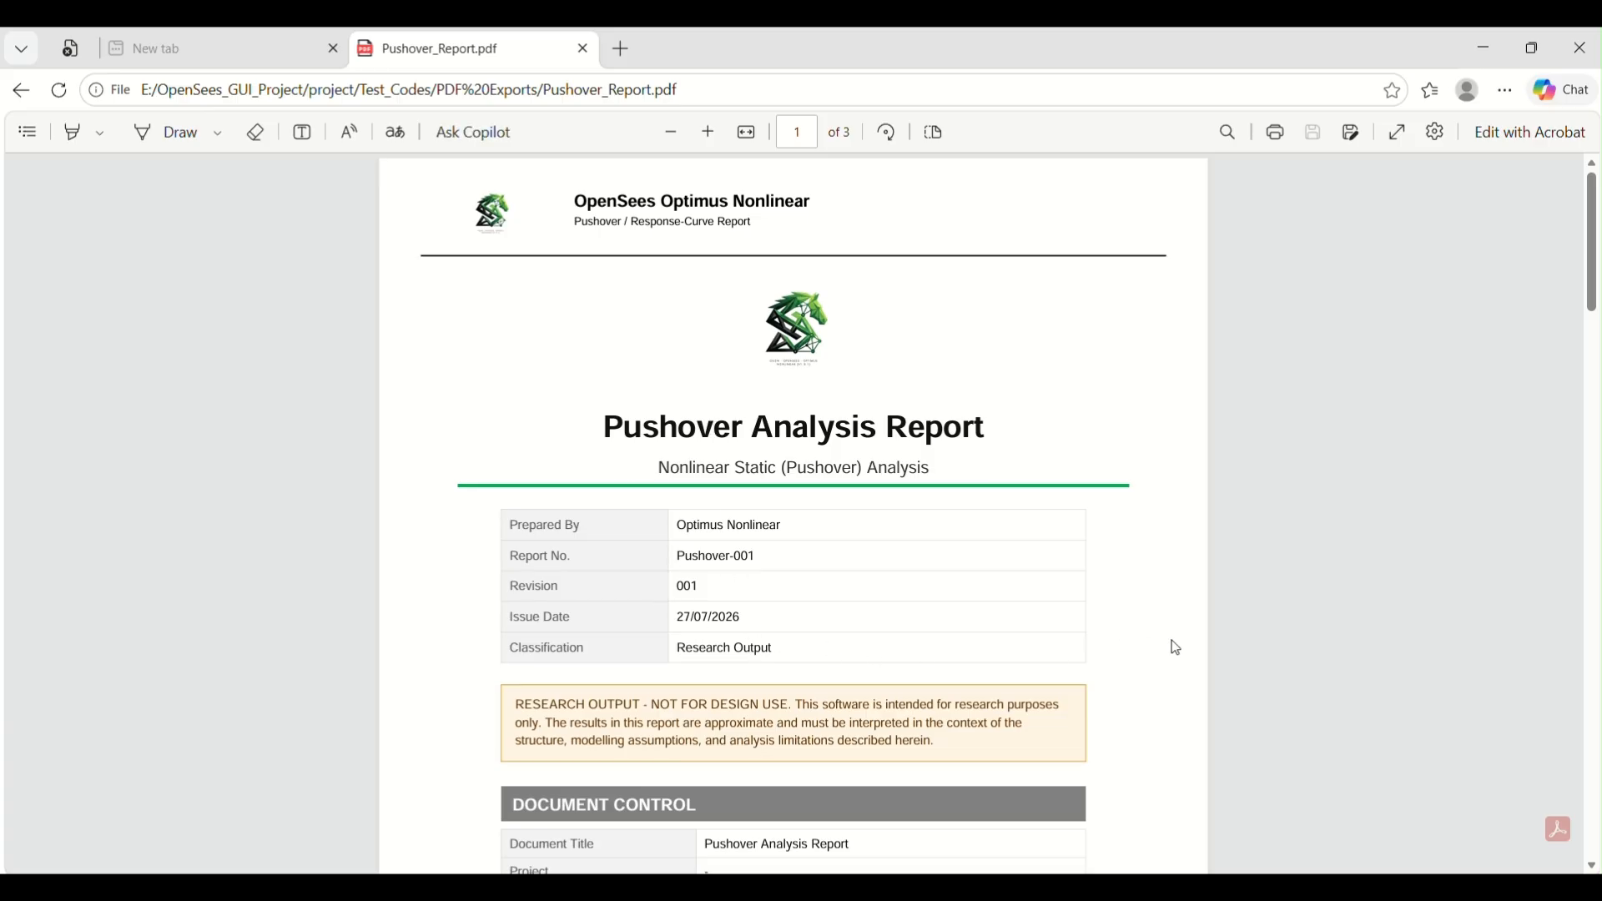
# - Examine the exported report's document control, load configuration, capacity curve, capacity results and FEMA bilinear idealization sections
pyautogui.scroll(-6, 1176, 648)
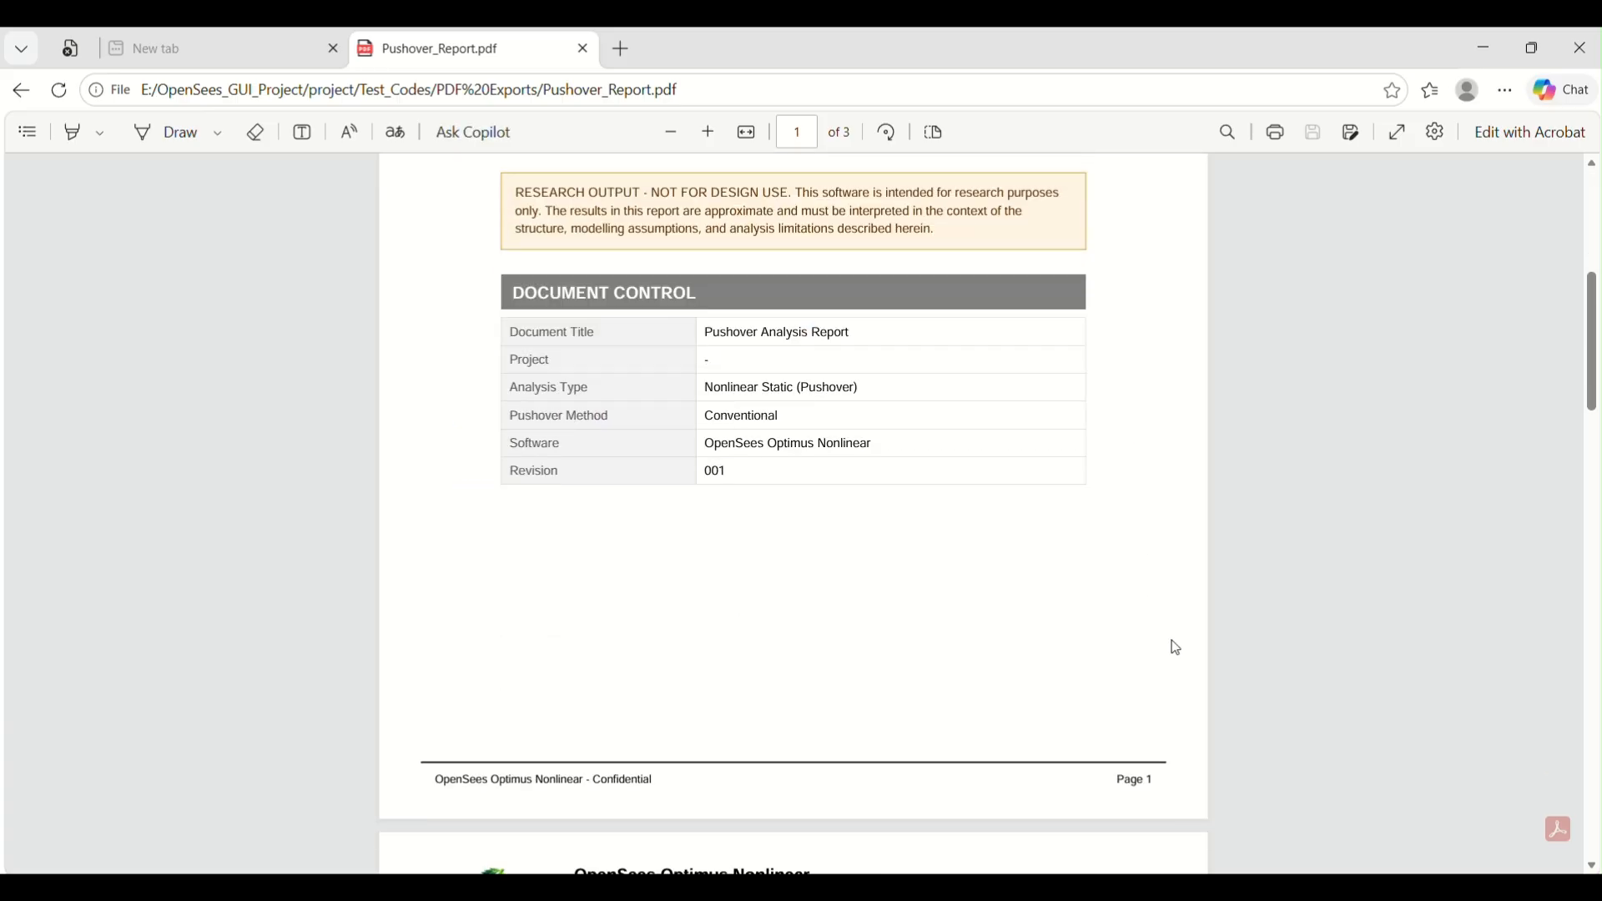
pyautogui.scroll(-10, 1176, 649)
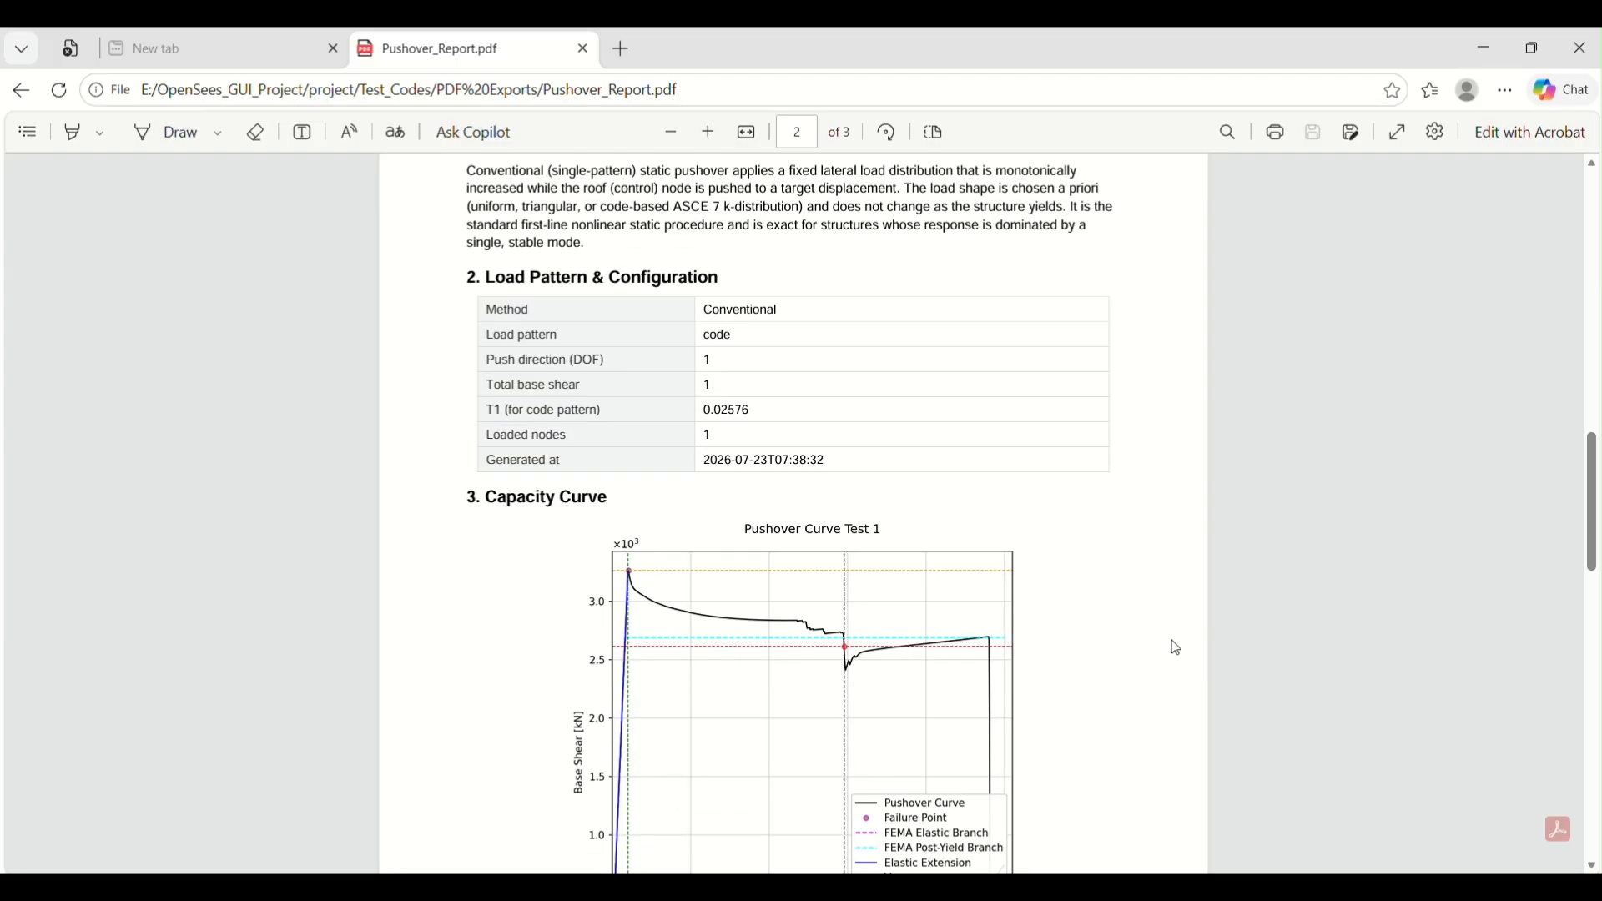
pyautogui.scroll(-1, 1176, 649)
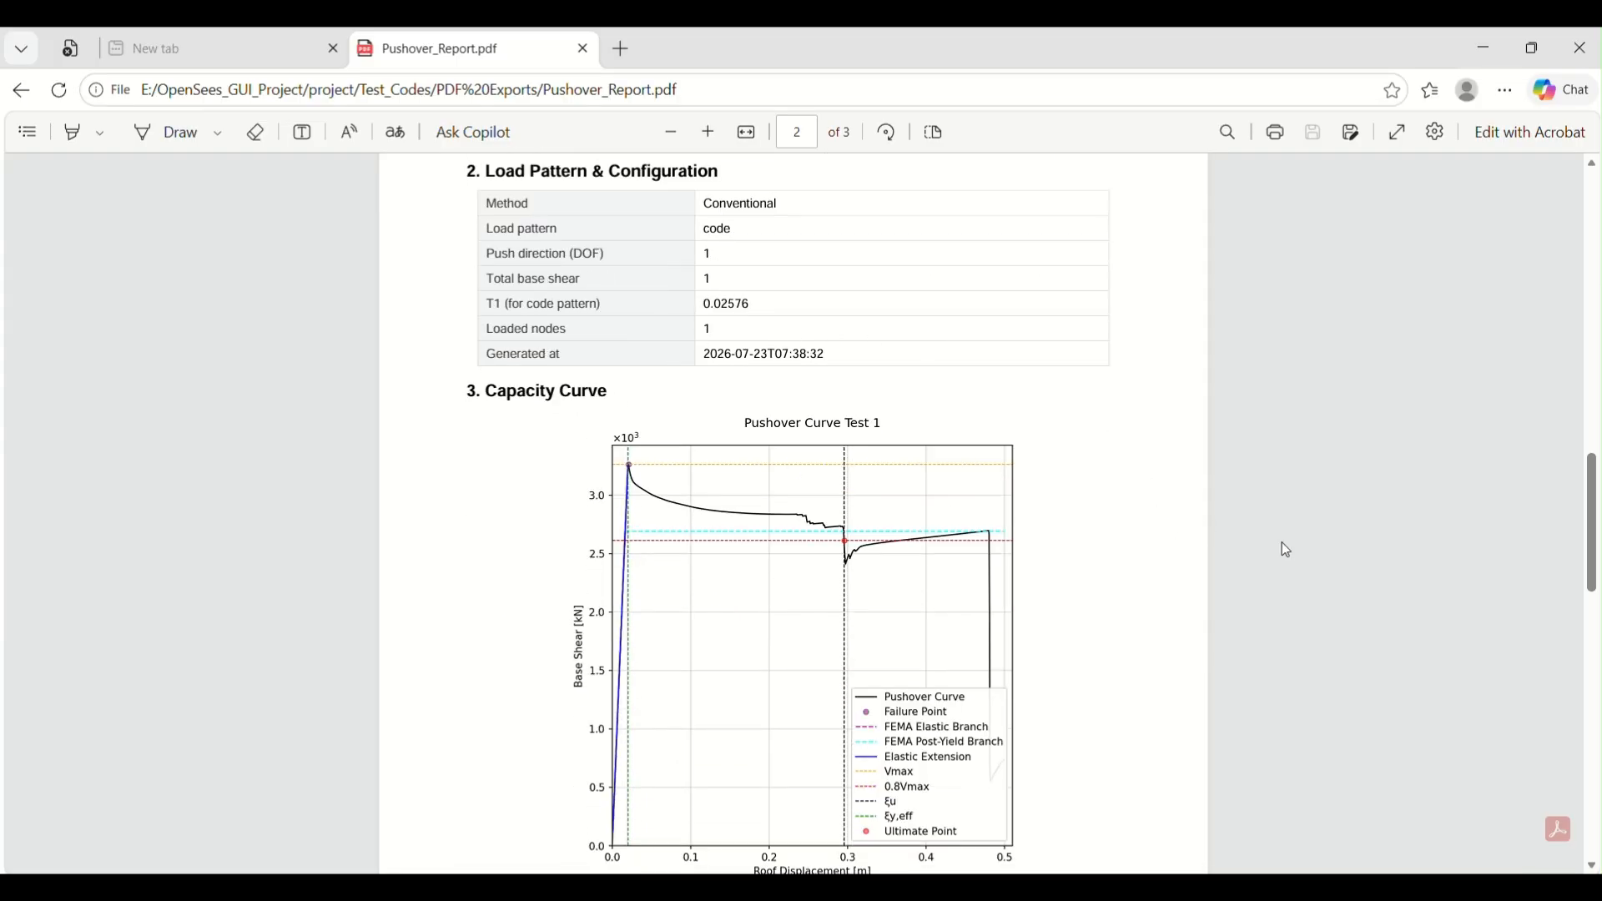
pyautogui.scroll(-5, 1282, 543)
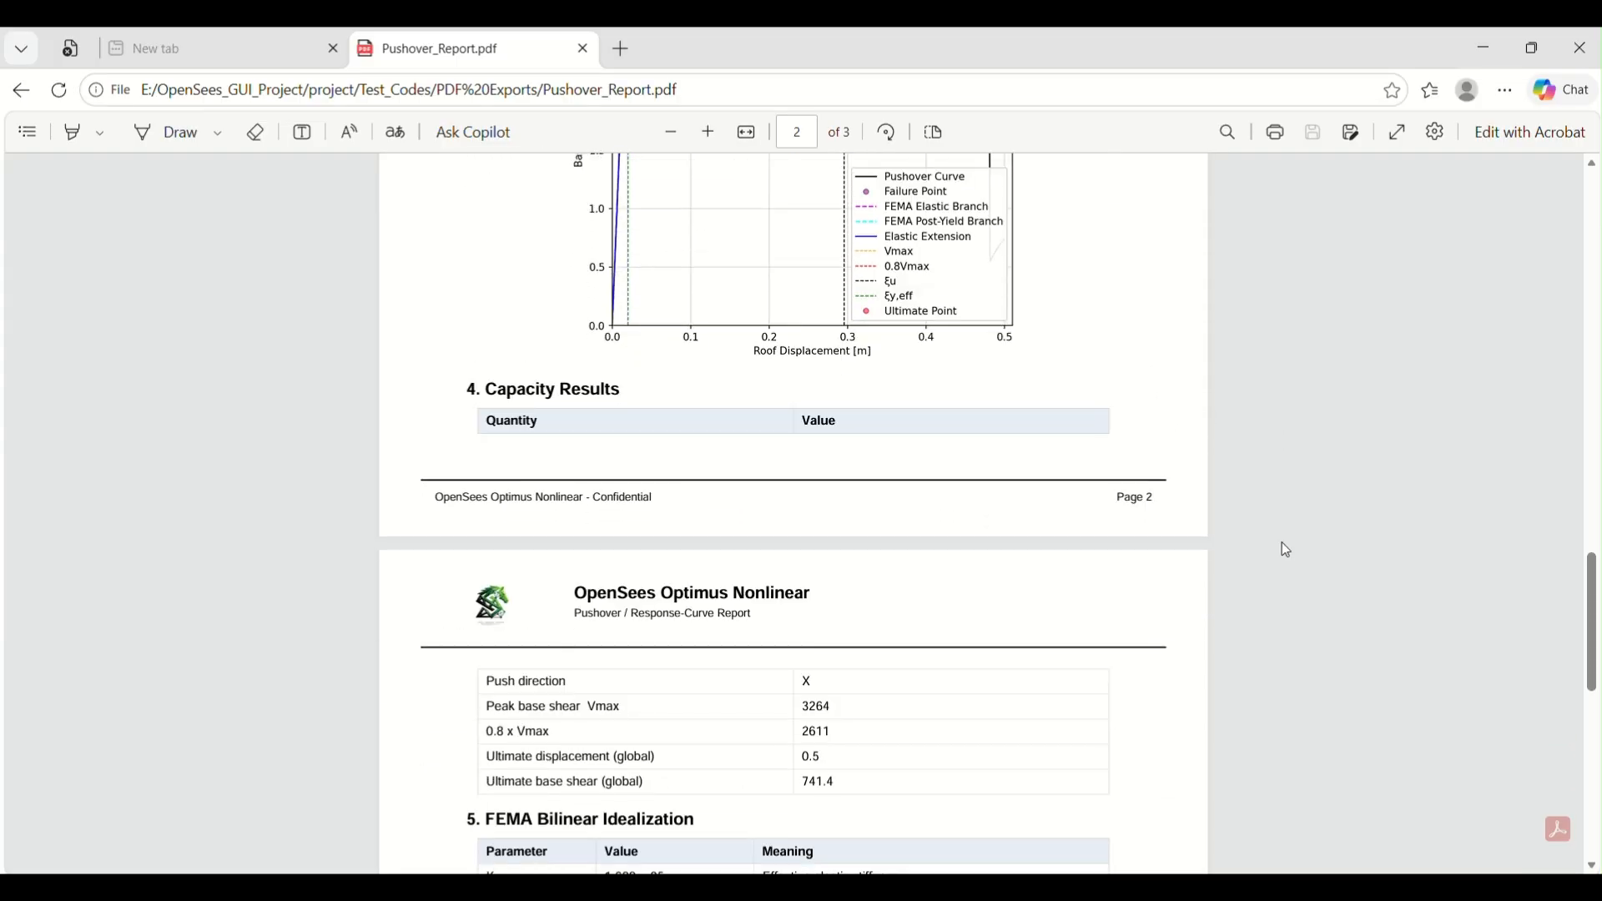
pyautogui.scroll(-3, 1282, 546)
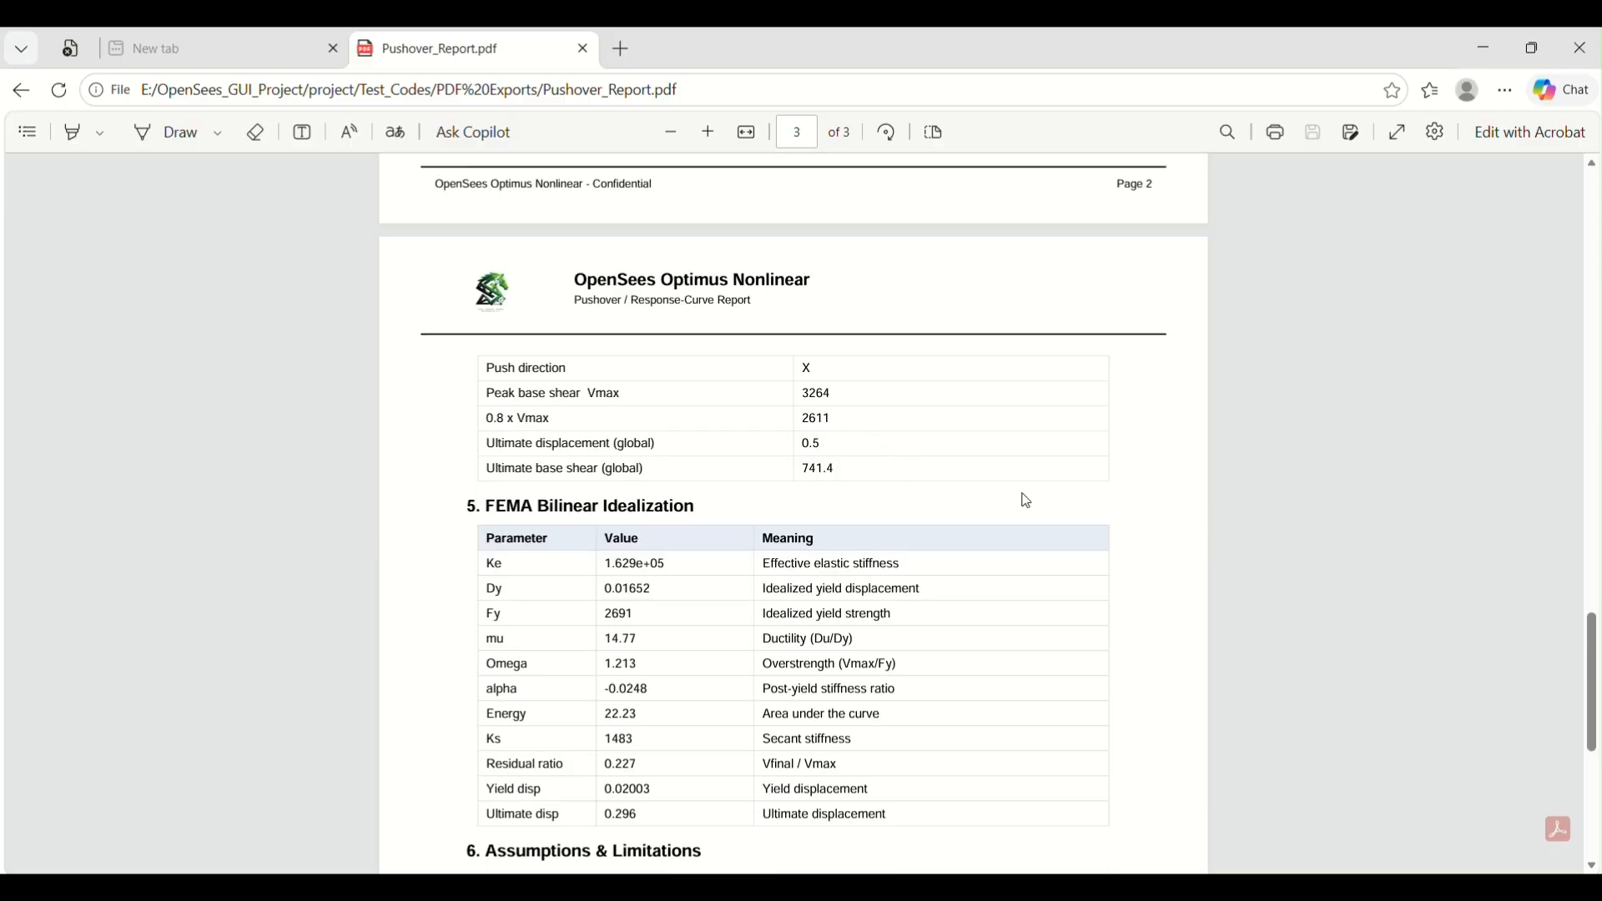
pyautogui.scroll(-2, 1257, 542)
pyautogui.scroll(-1, 1258, 542)
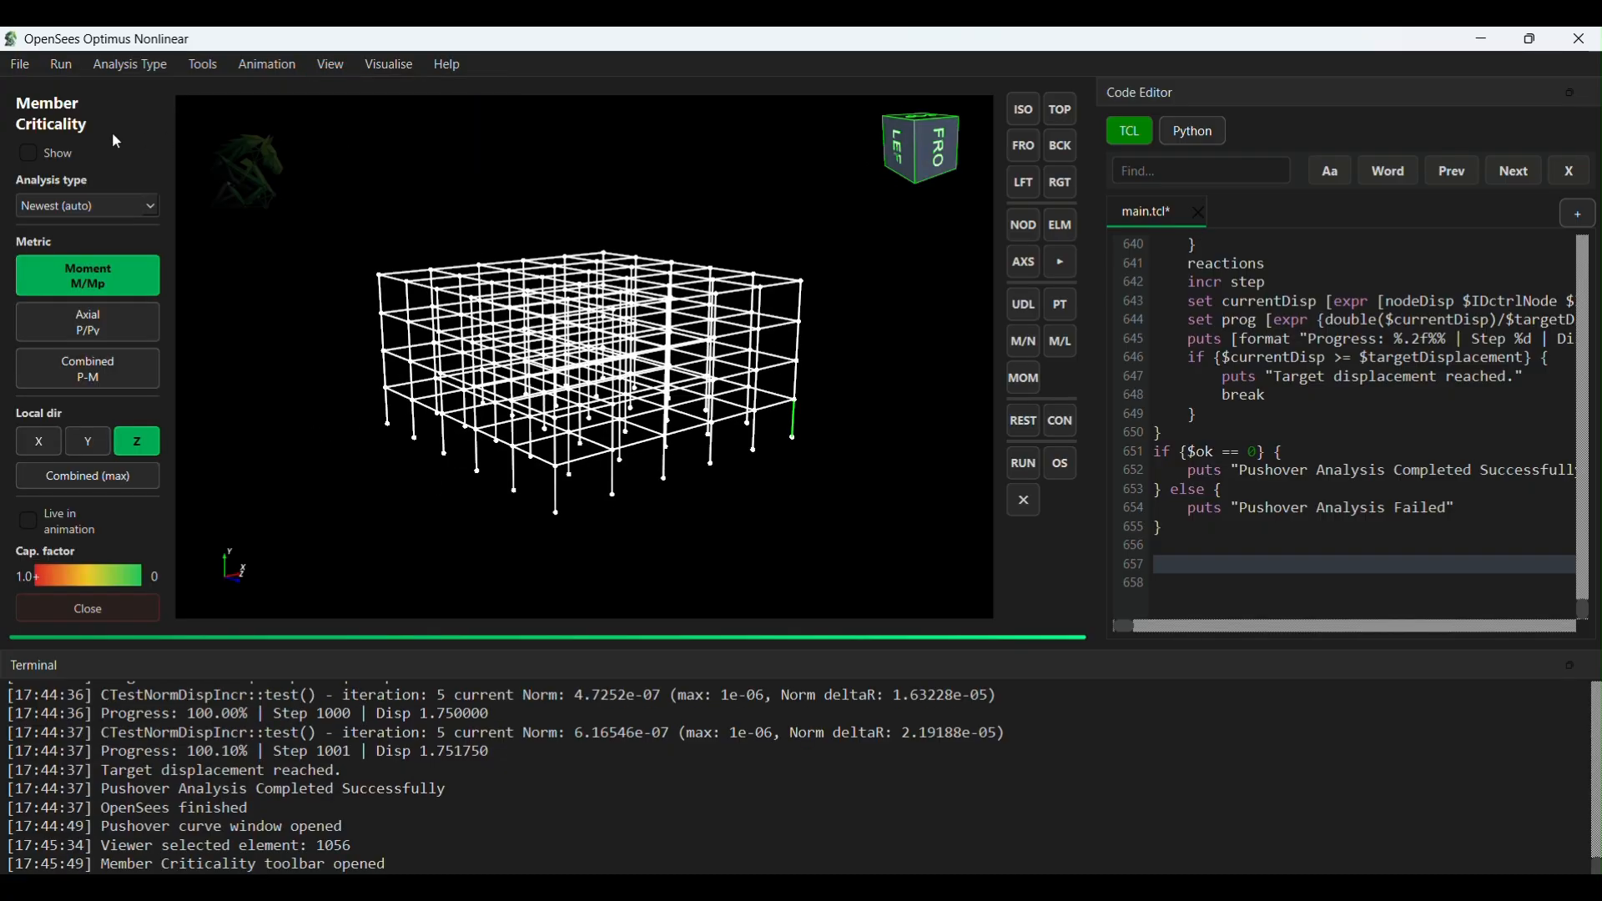
# - Show the member criticality colouring on the frame for the pushover [Uniform_X] analysis
pyautogui.click(26, 156)
pyautogui.click(123, 207)
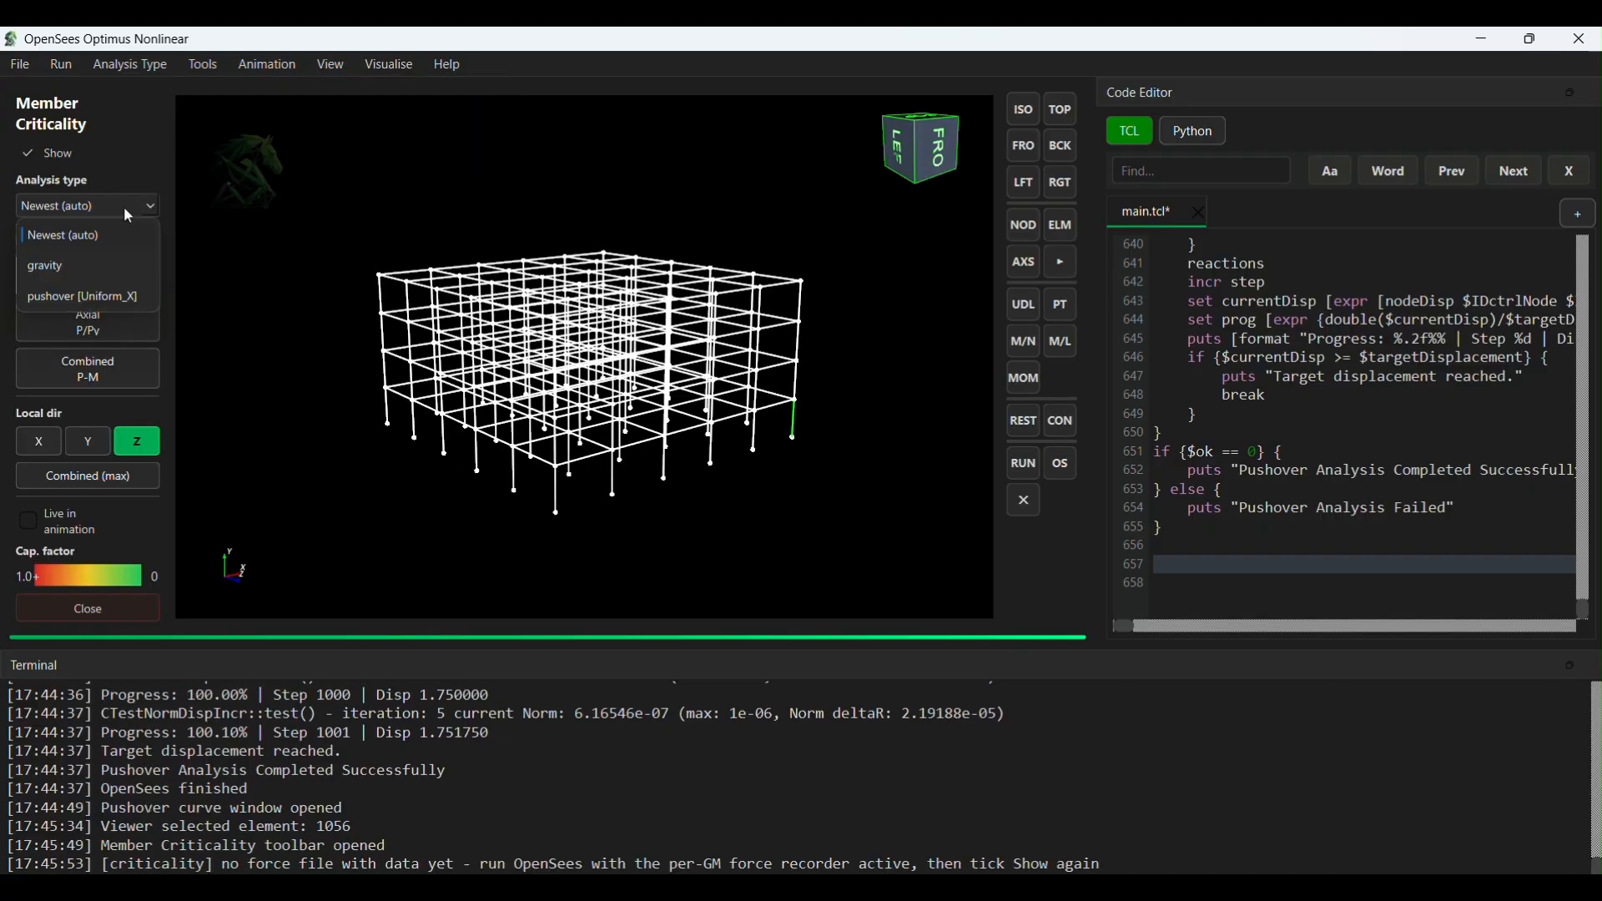
pyautogui.click(122, 289)
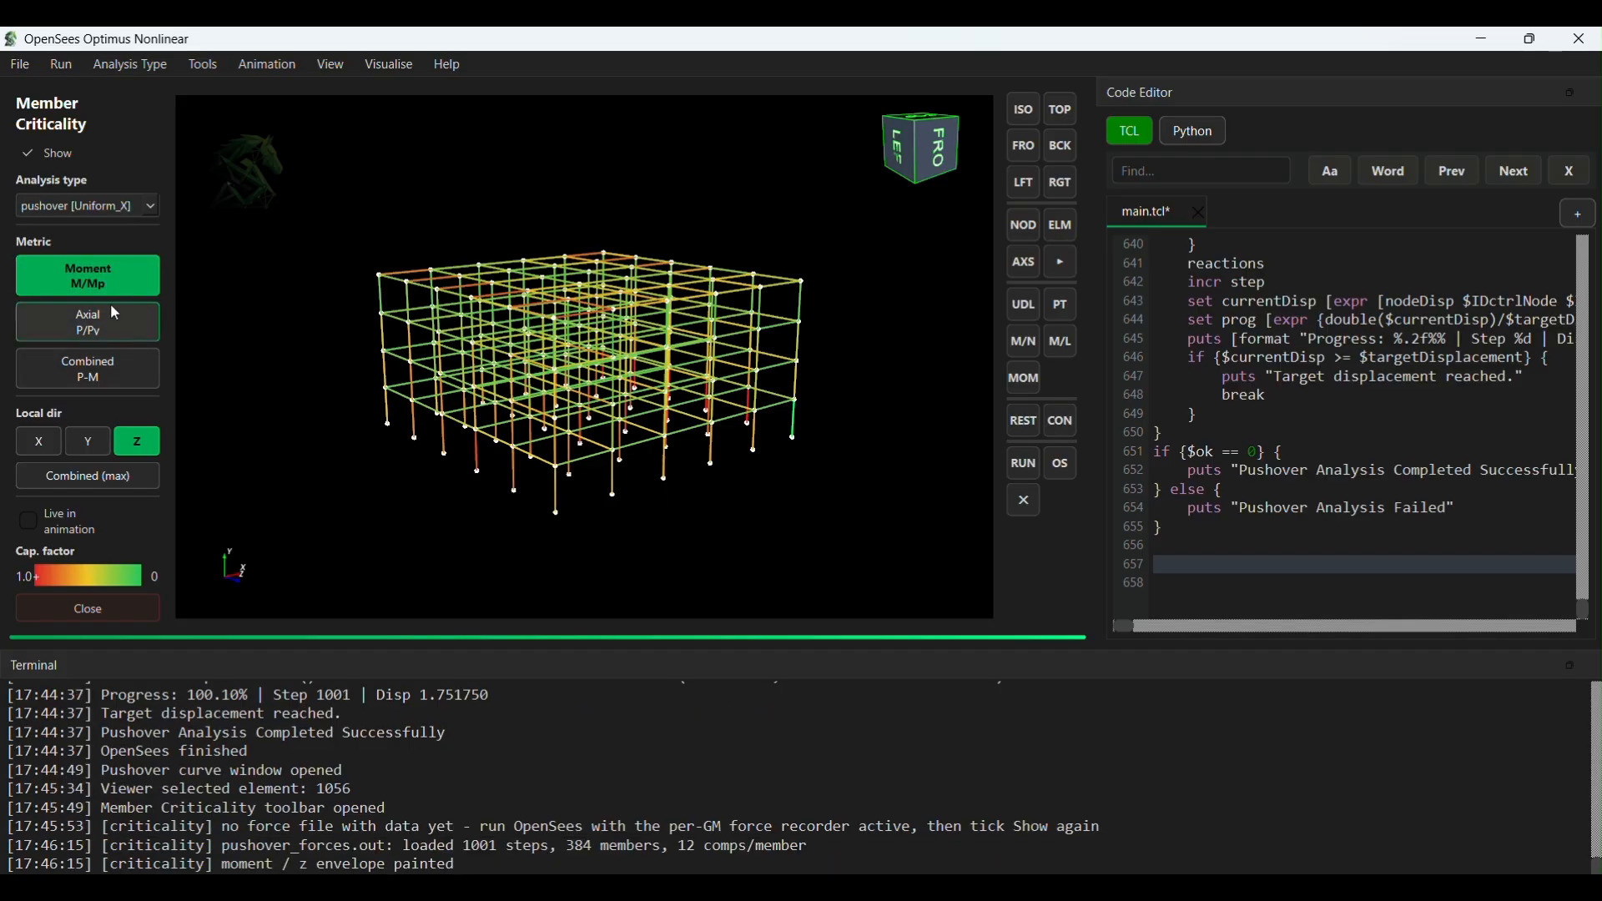
# - View member criticality by Axial P/Pv and by Combined P-M, the latter for Combined (max) and local Z direction
pyautogui.click(115, 316)
pyautogui.click(114, 374)
pyautogui.click(129, 475)
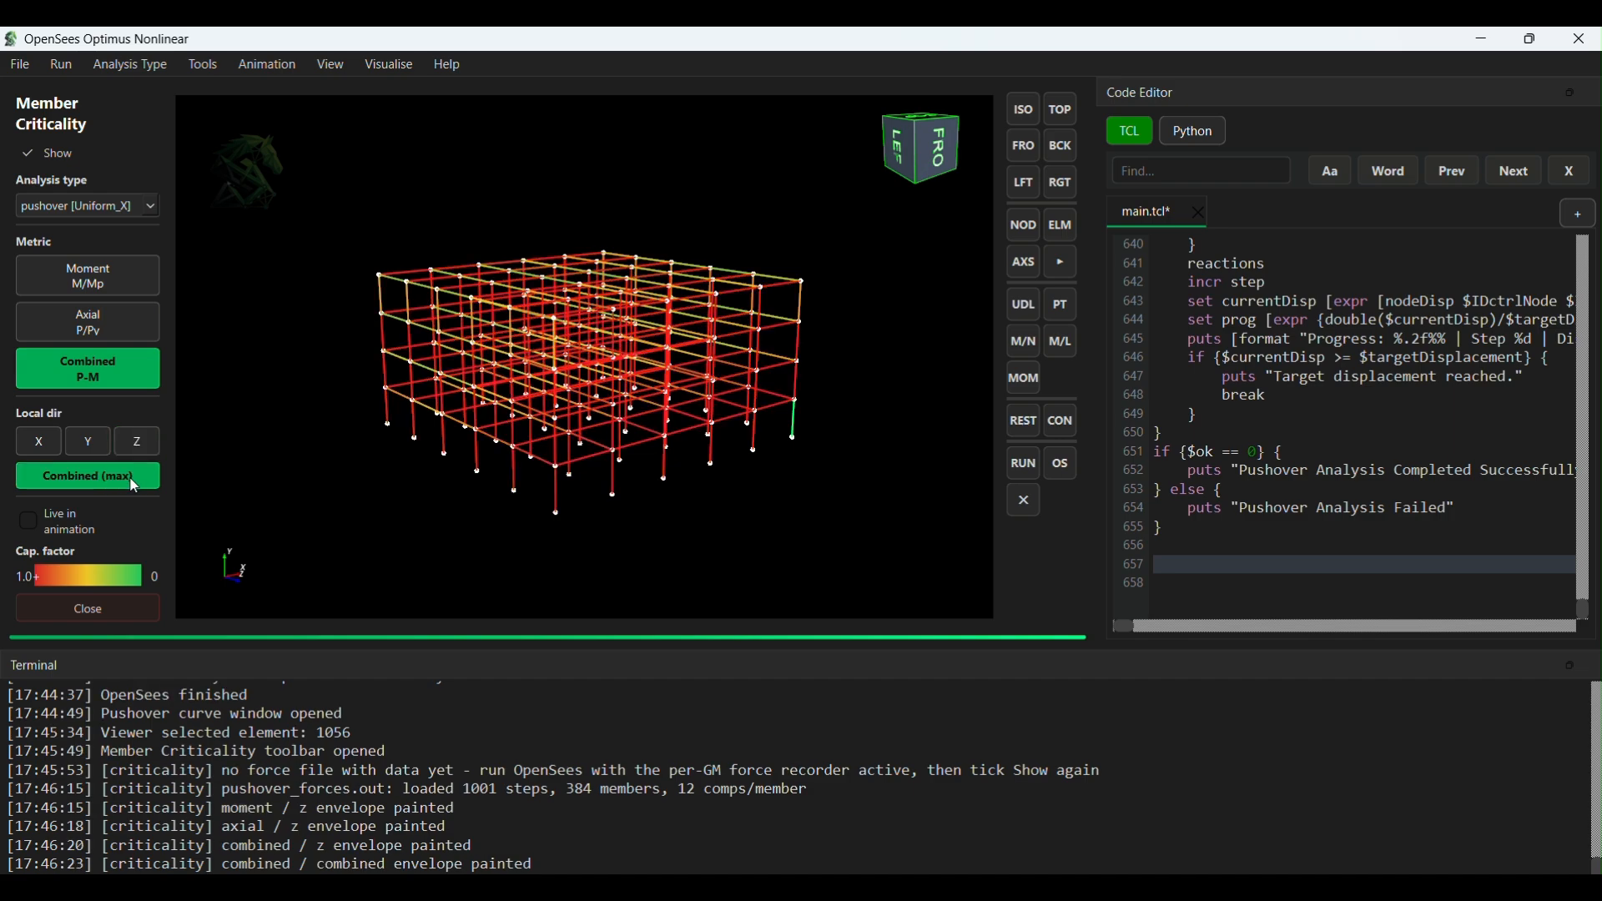
pyautogui.click(134, 482)
pyautogui.click(136, 441)
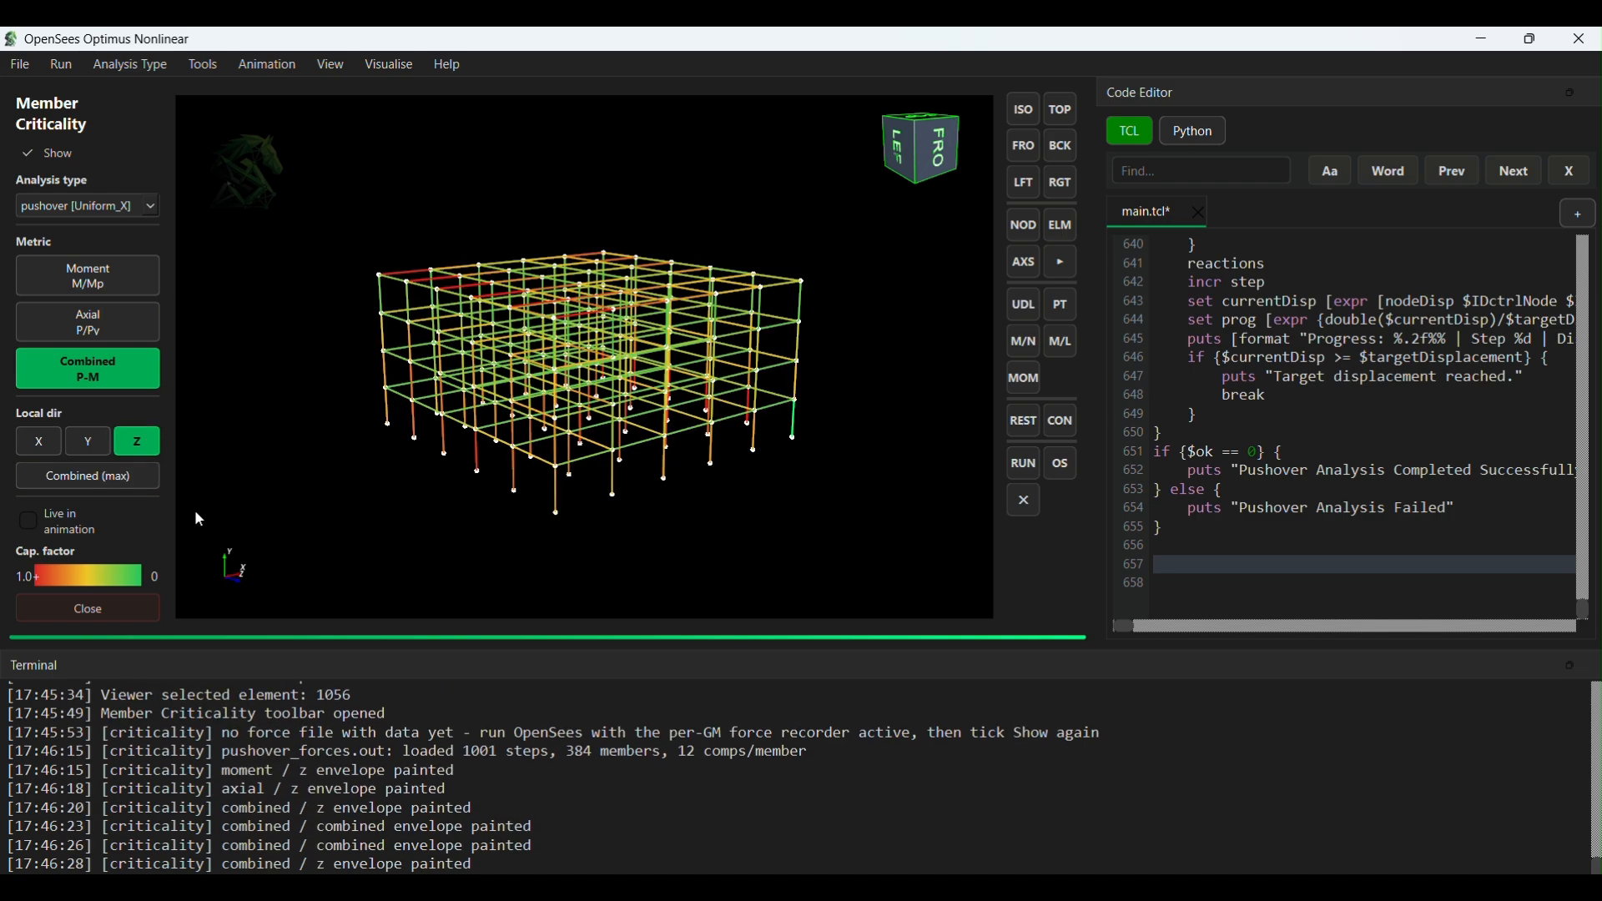
# - Turn off the member criticality colouring and play the pushover deformation animation of the frame
pyautogui.click(30, 154)
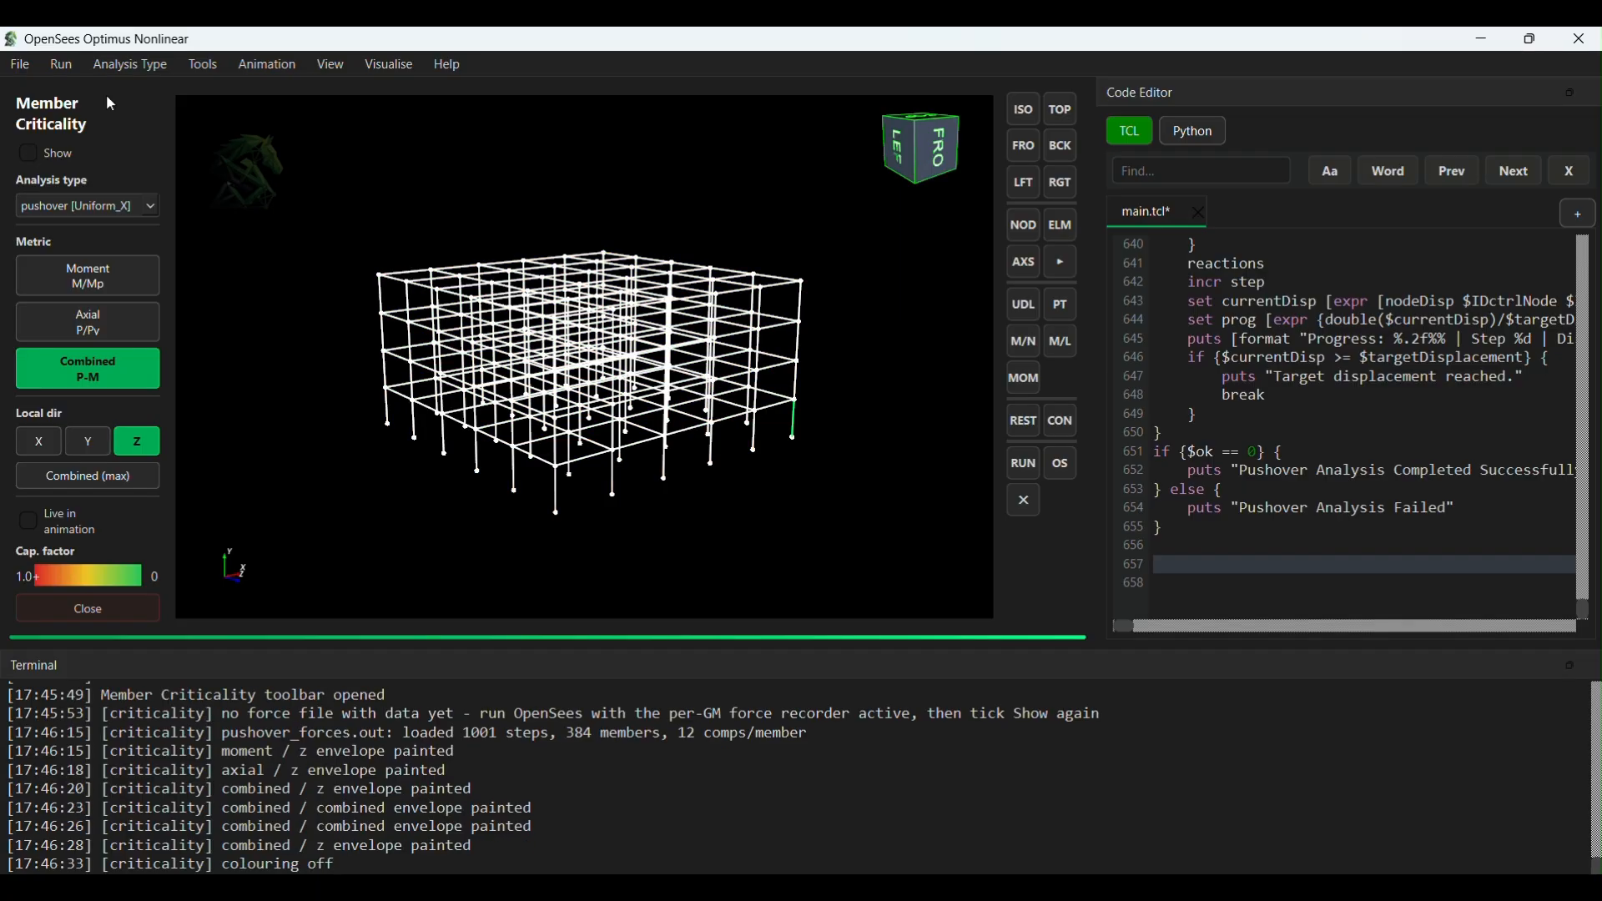
pyautogui.click(276, 69)
pyautogui.click(279, 87)
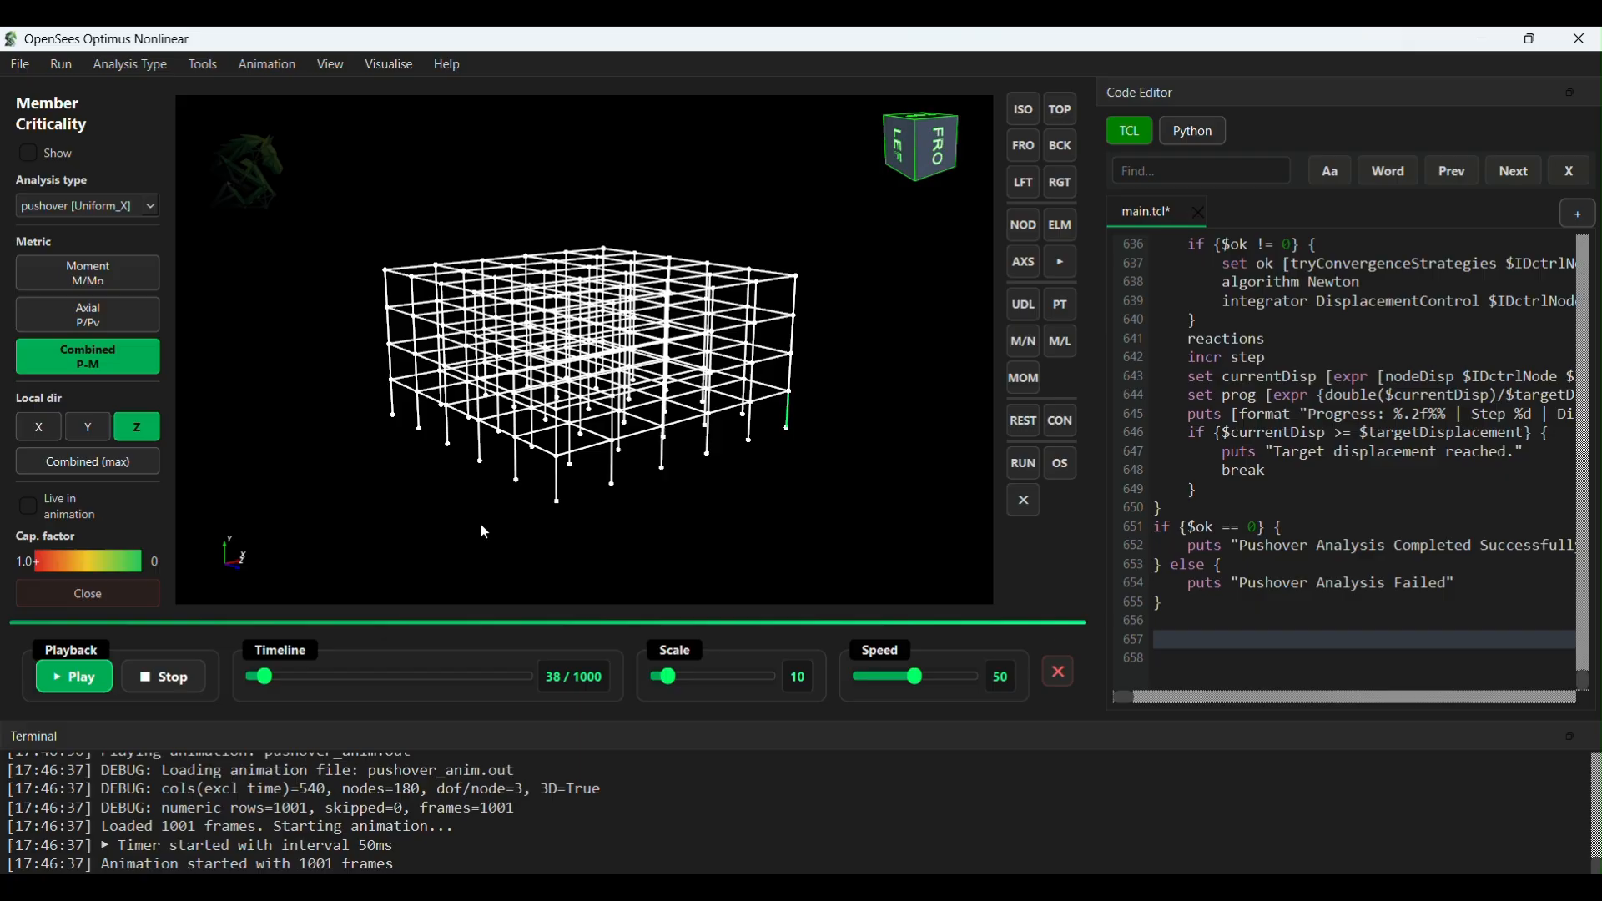
# - Increase the pushover animation scale to 20, watch the frame's sway in front view, and stop playback
pyautogui.moveTo(668, 678); pyautogui.dragTo(679, 676)
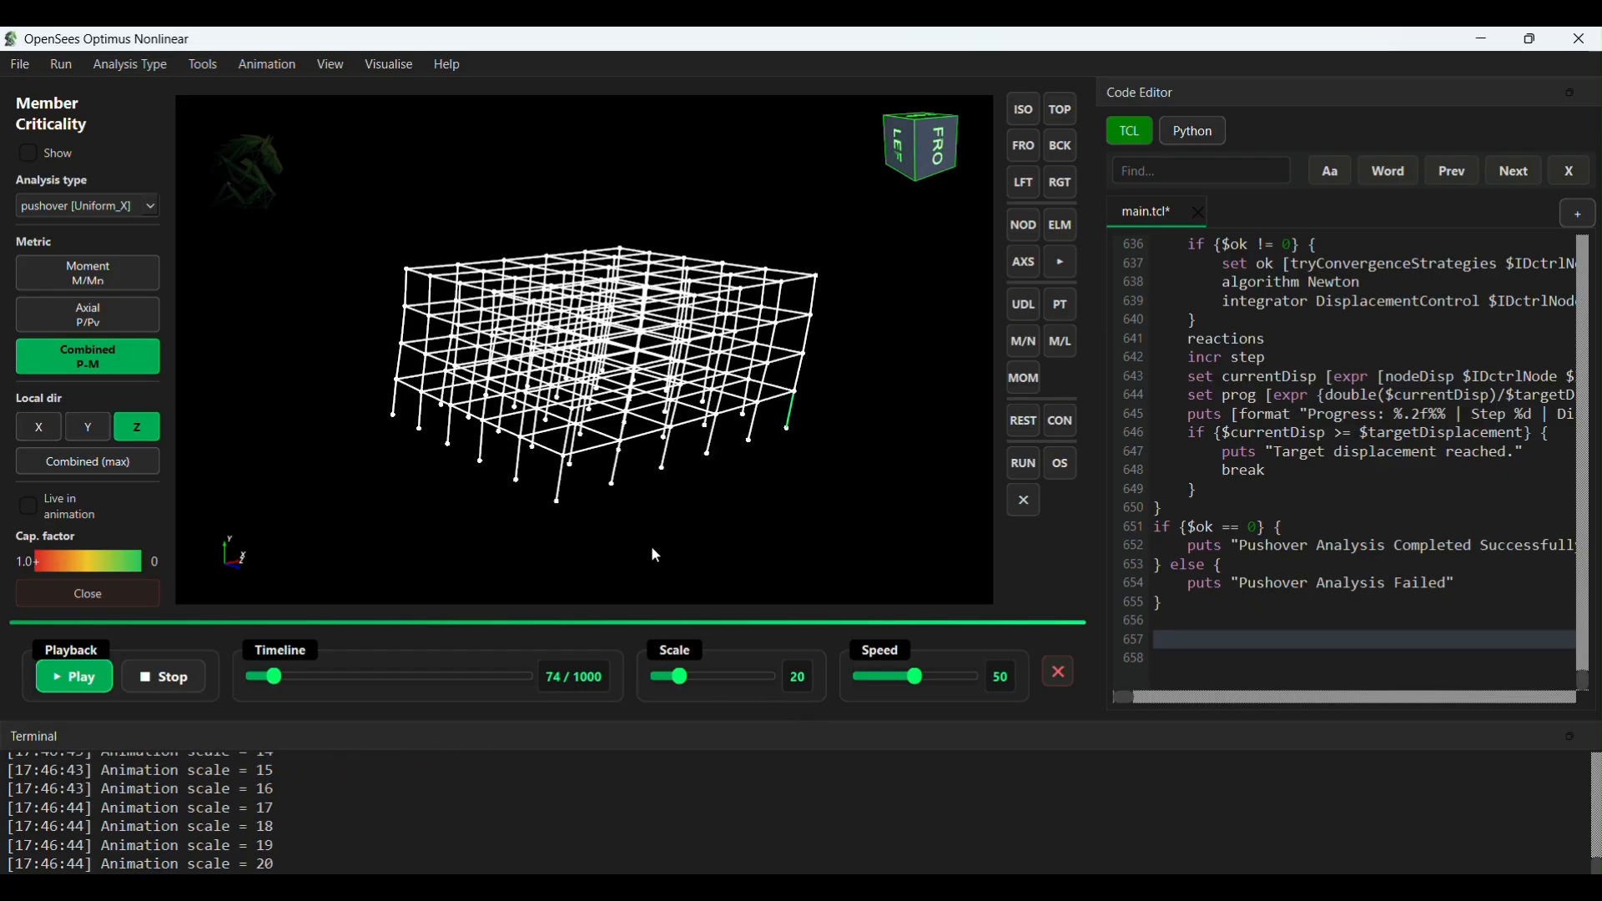
pyautogui.moveTo(757, 554); pyautogui.dragTo(658, 537)
pyautogui.click(1024, 147)
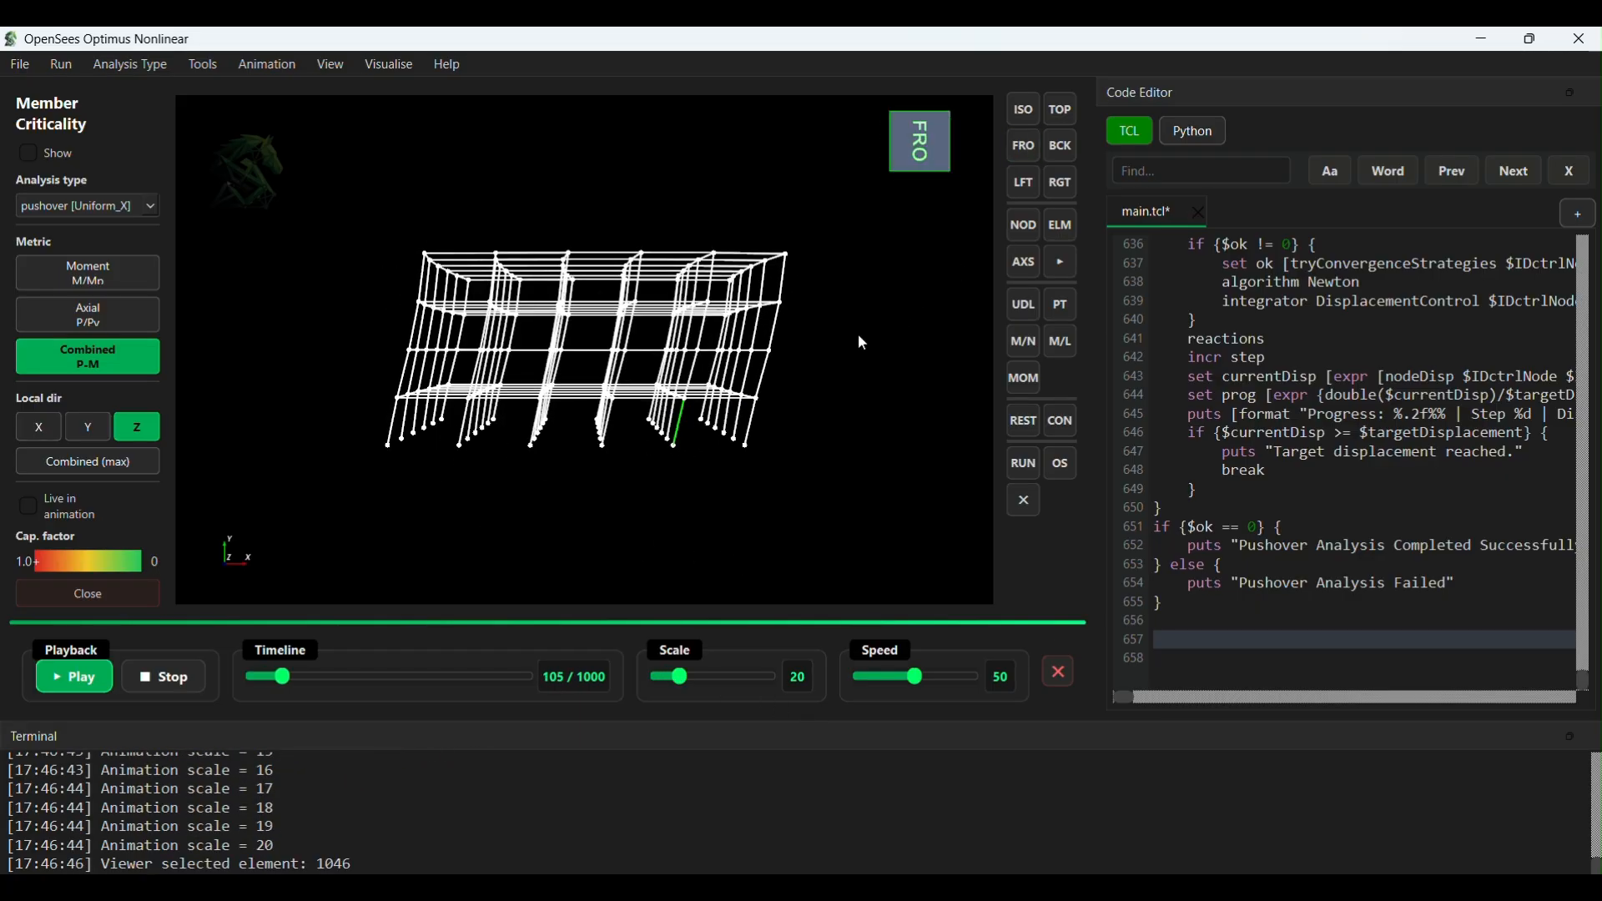
pyautogui.click(163, 677)
# - Enable live member criticality colouring during animation and replay the pushover deformation in a 3D view of the frame
pyautogui.moveTo(542, 503); pyautogui.dragTo(620, 563)
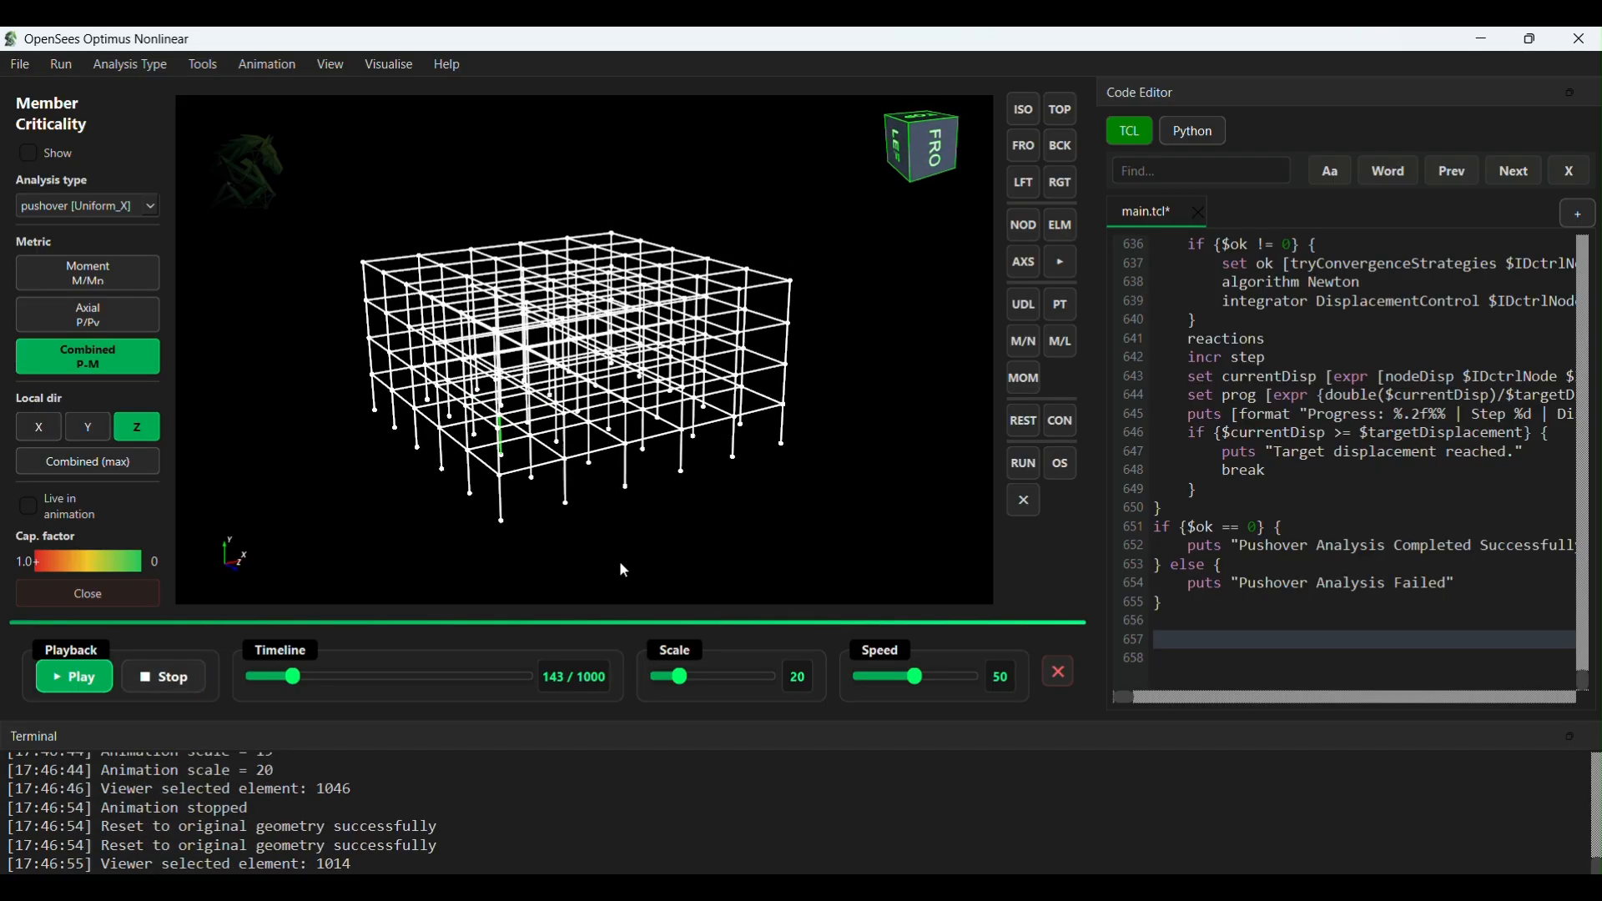
pyautogui.click(31, 506)
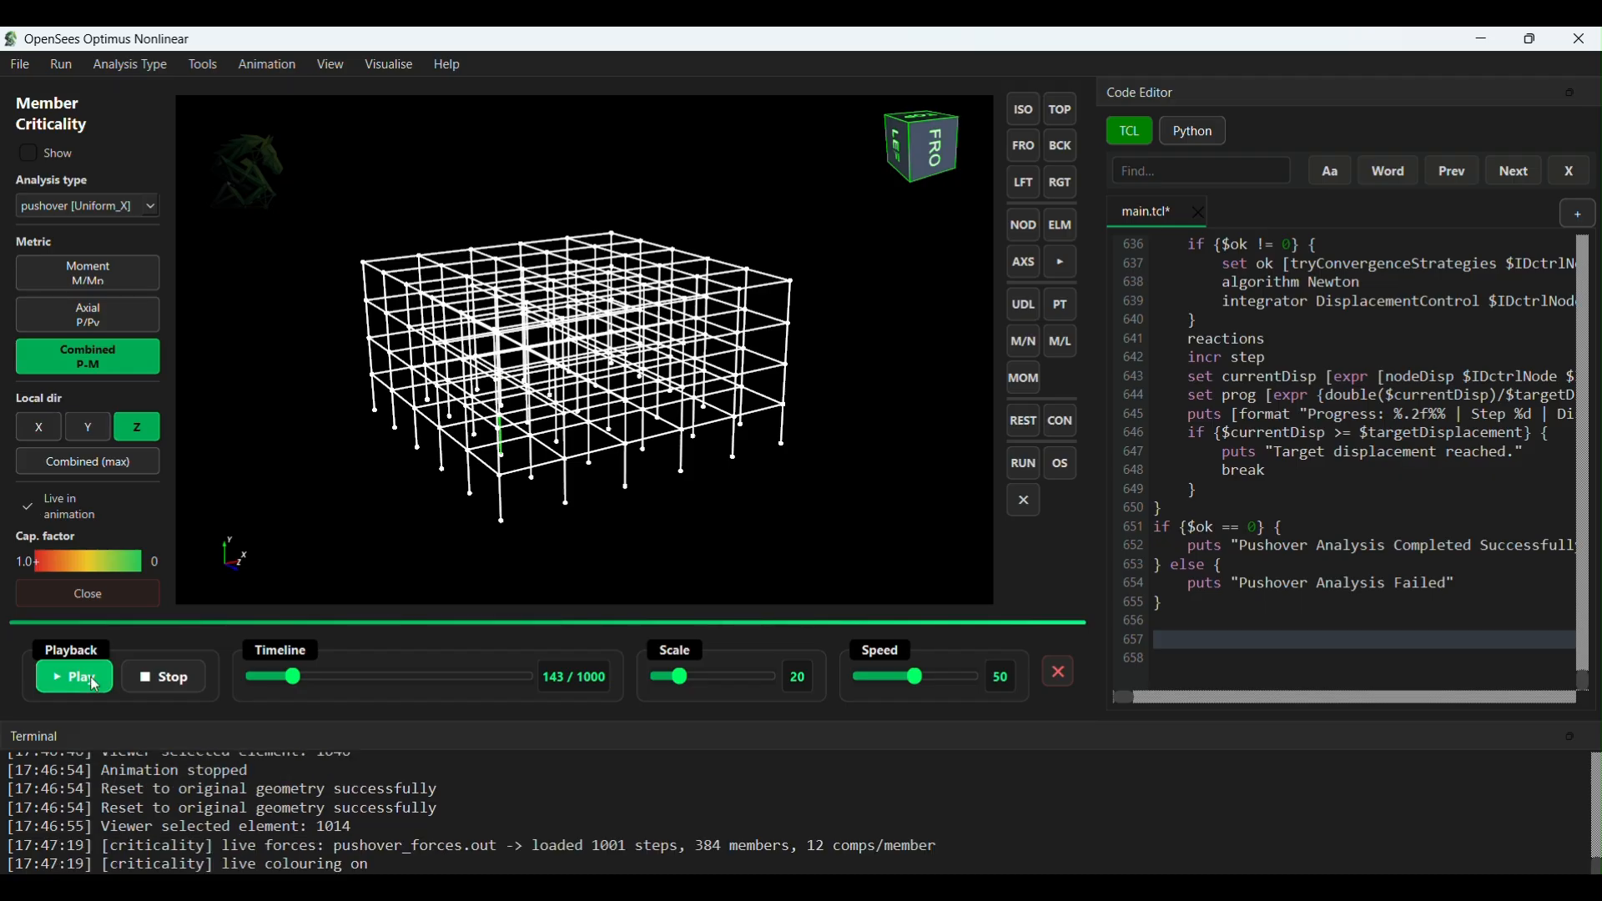
pyautogui.click(95, 683)
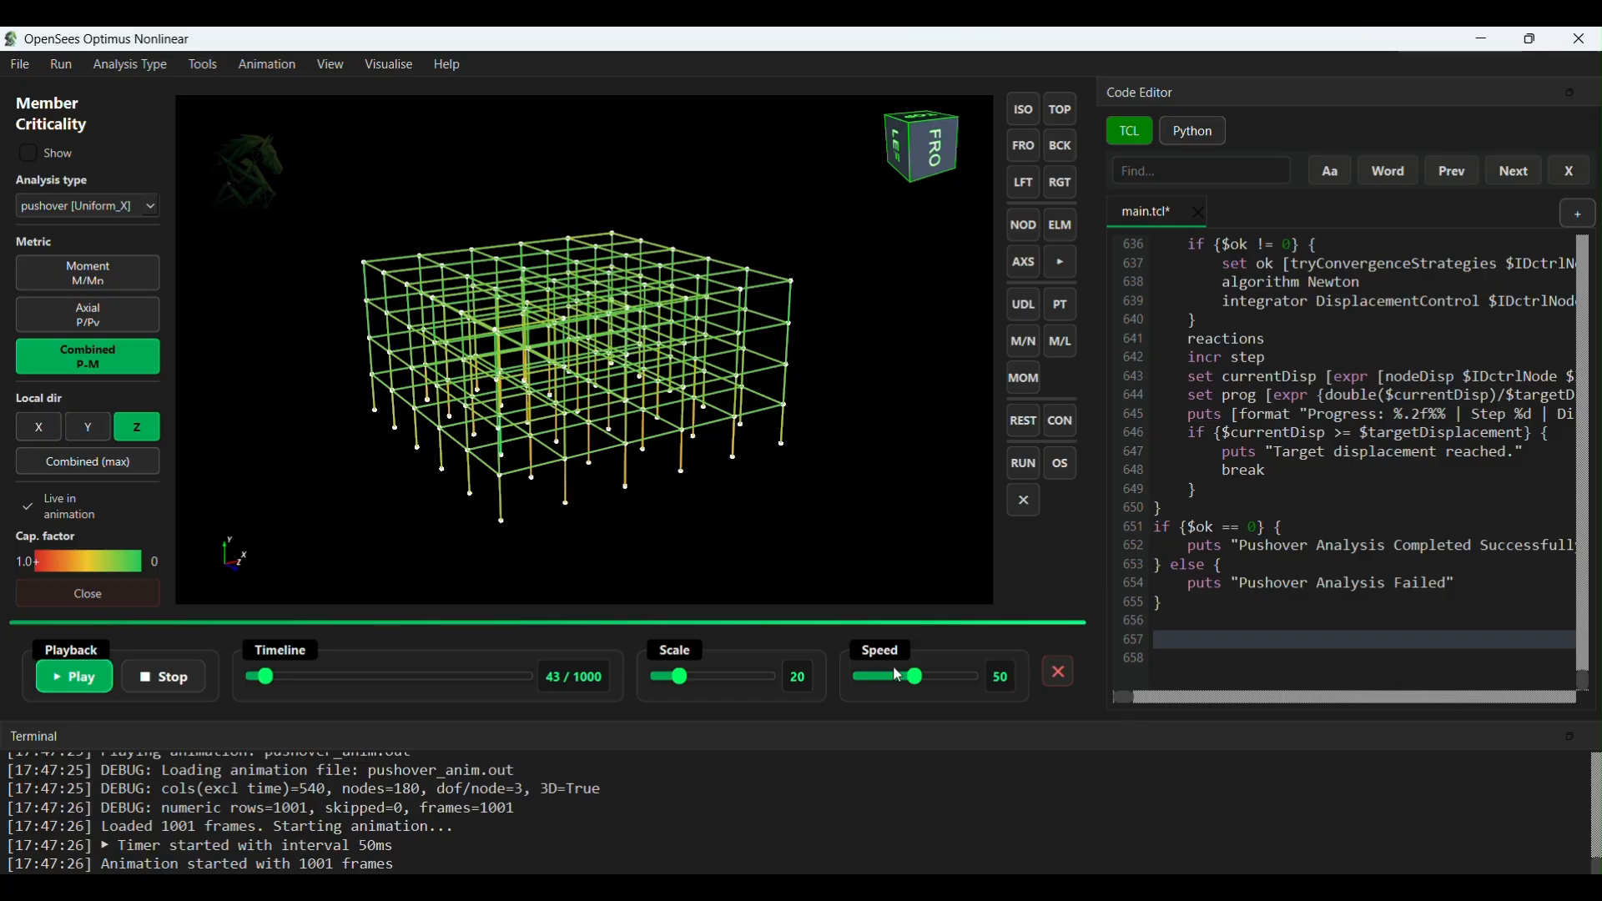
# - Set the pushover animation speed to 100 and its deformation scale to 1
pyautogui.moveTo(915, 678); pyautogui.dragTo(1019, 678)
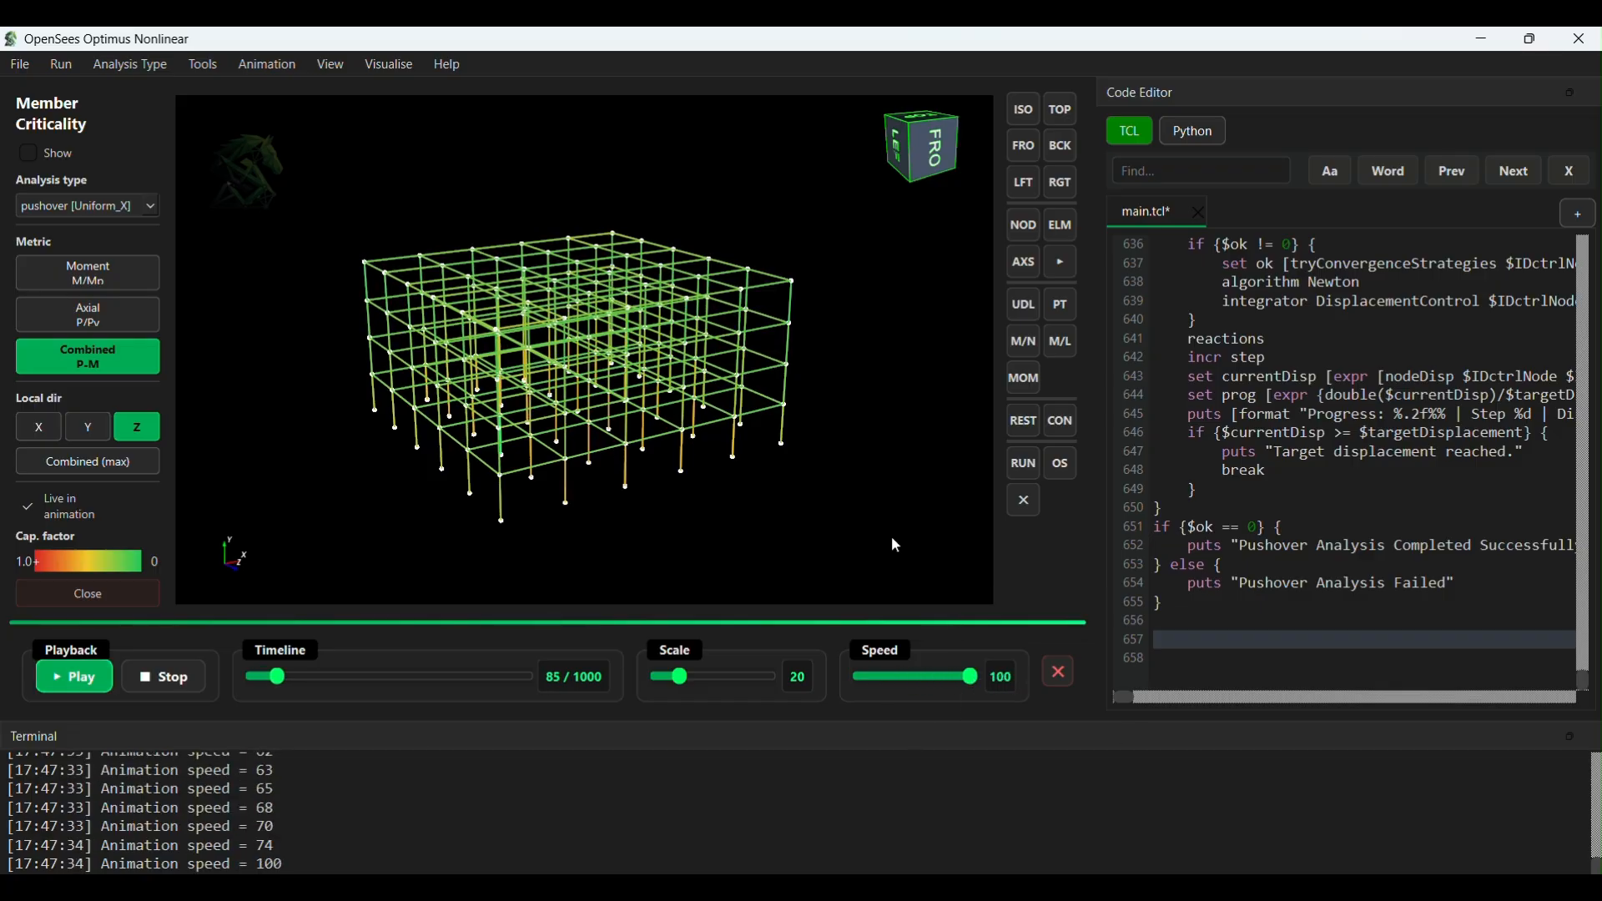
pyautogui.moveTo(680, 677)
pyautogui.mouseDown()
pyautogui.moveTo(655, 677)
pyautogui.moveTo(665, 687)
pyautogui.mouseUp()
pyautogui.moveTo(843, 537); pyautogui.dragTo(809, 513)
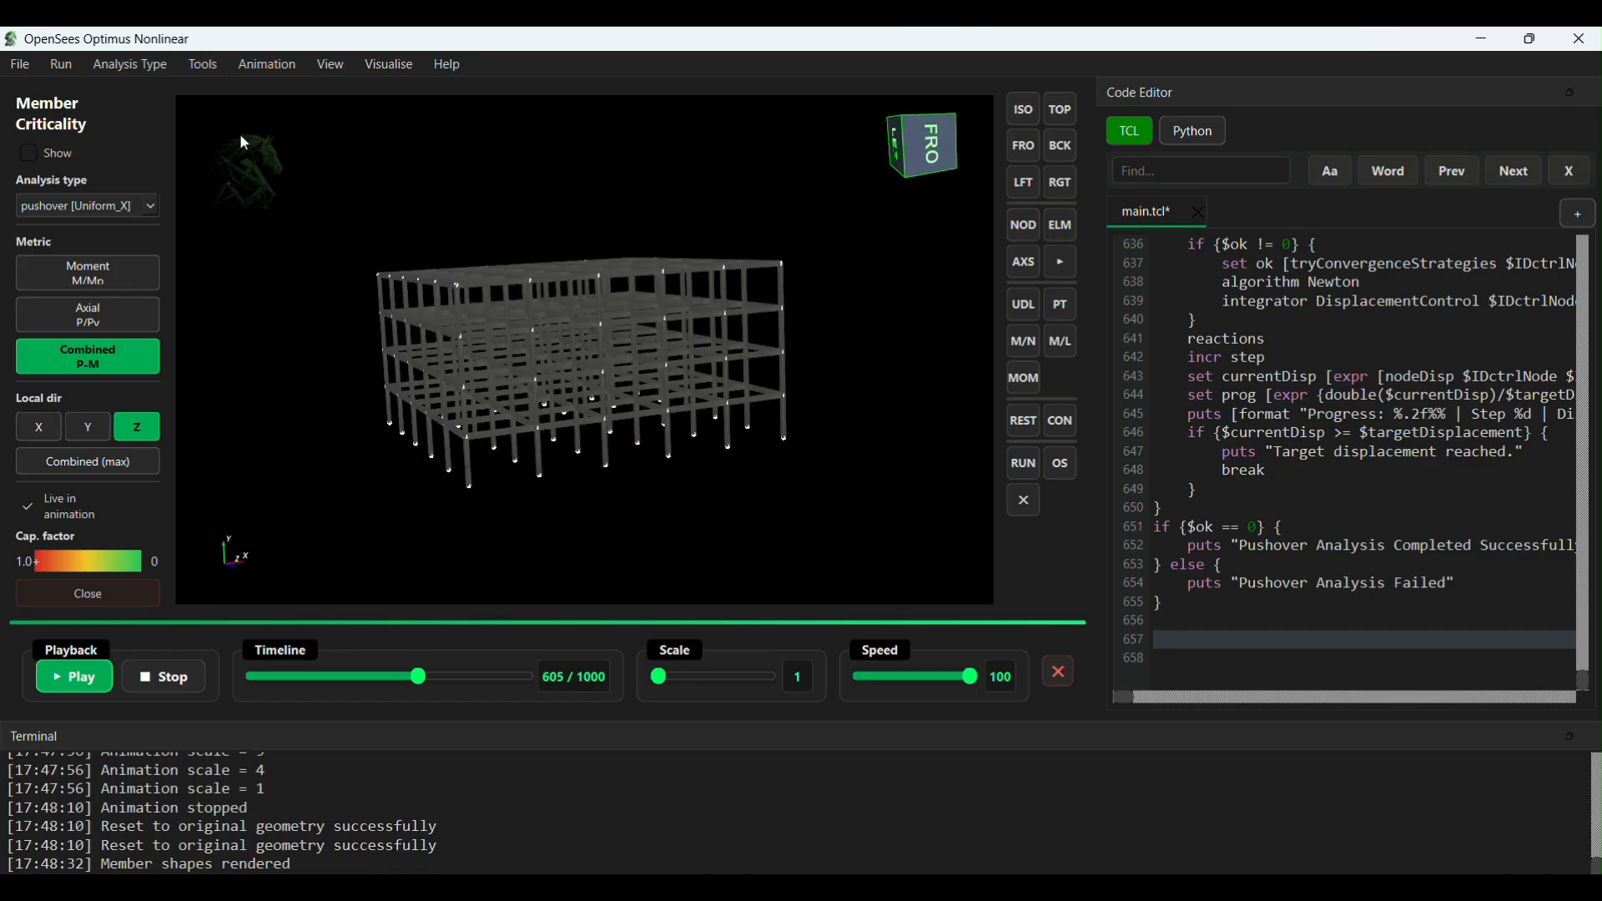
# - Restart the pushover animation on the rendered member shapes and view the live-coloured frame up close
pyautogui.click(180, 682)
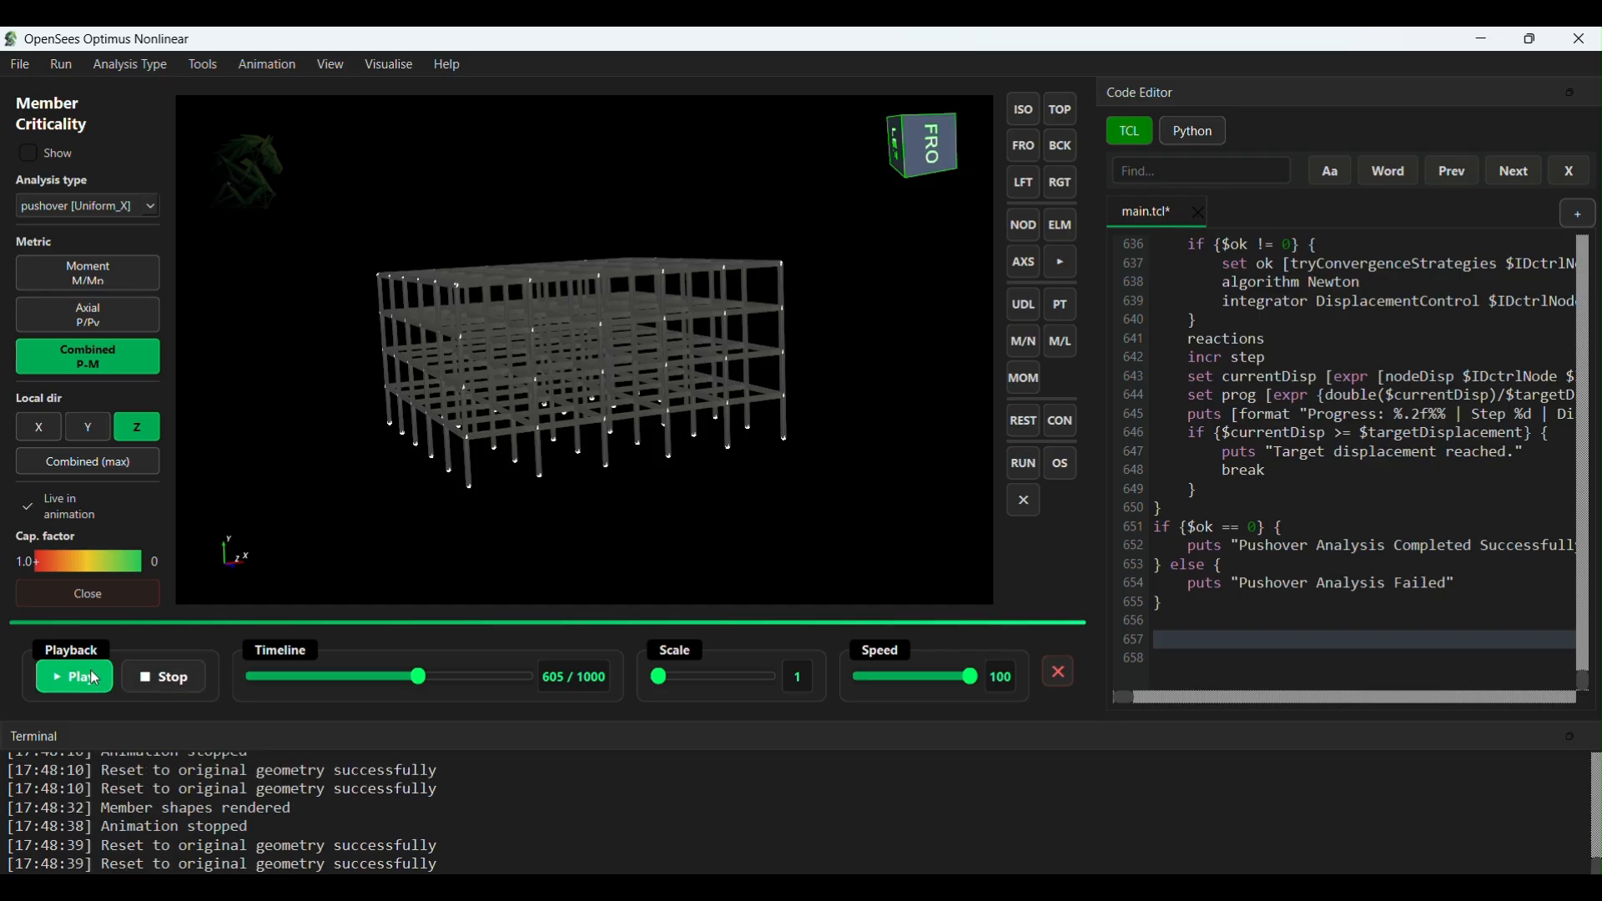
pyautogui.click(95, 679)
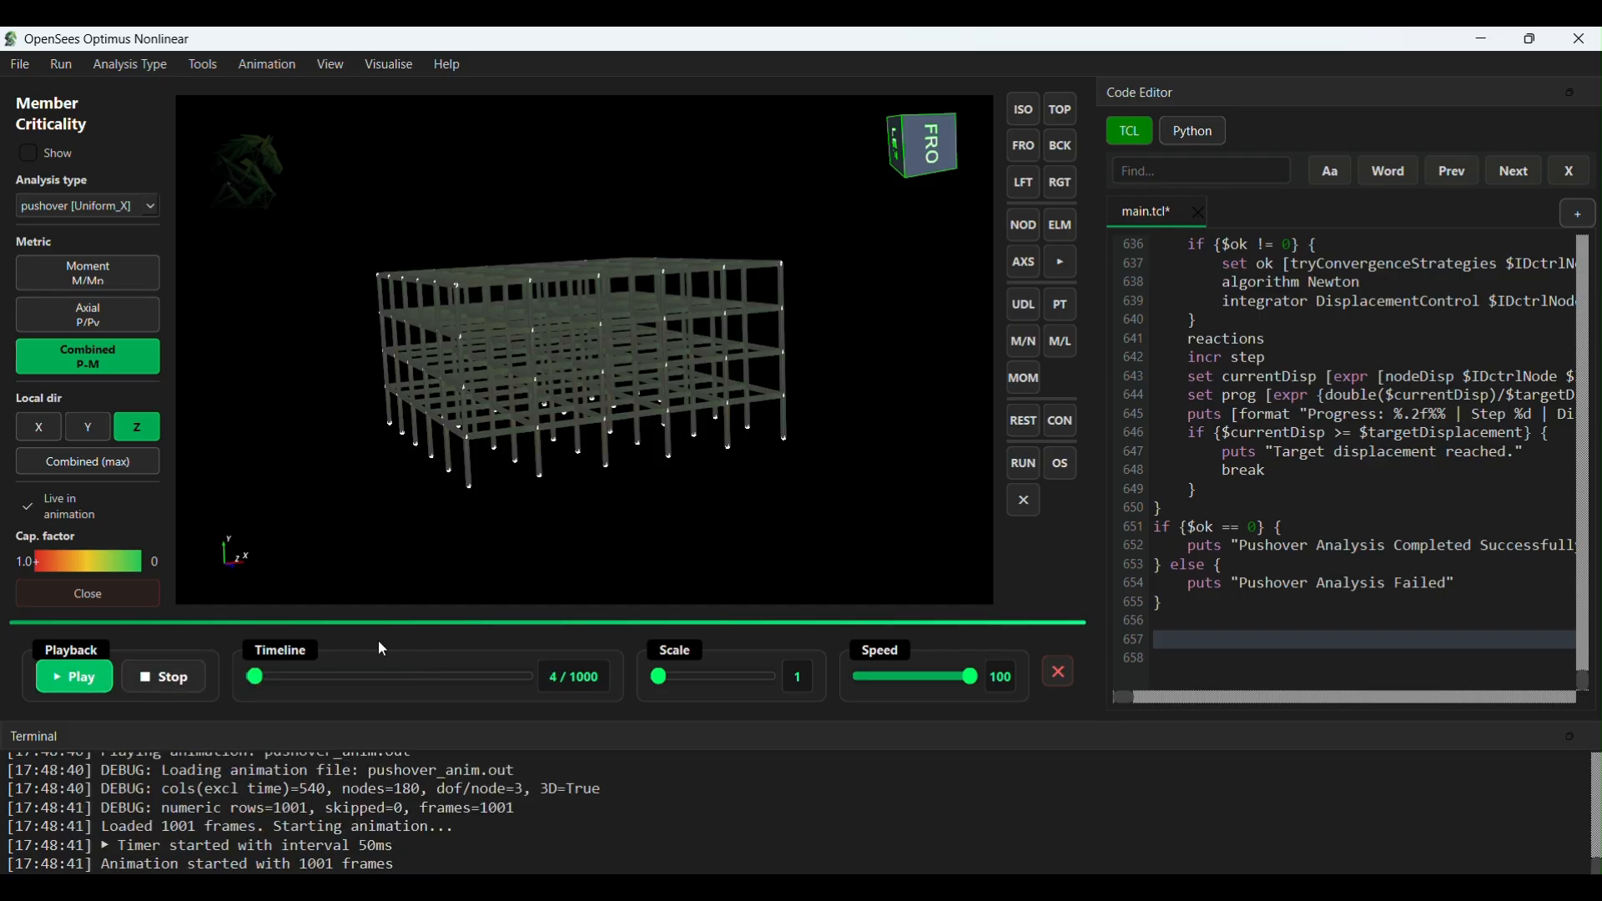
pyautogui.scroll(2, 710, 491)
pyautogui.scroll(3, 708, 487)
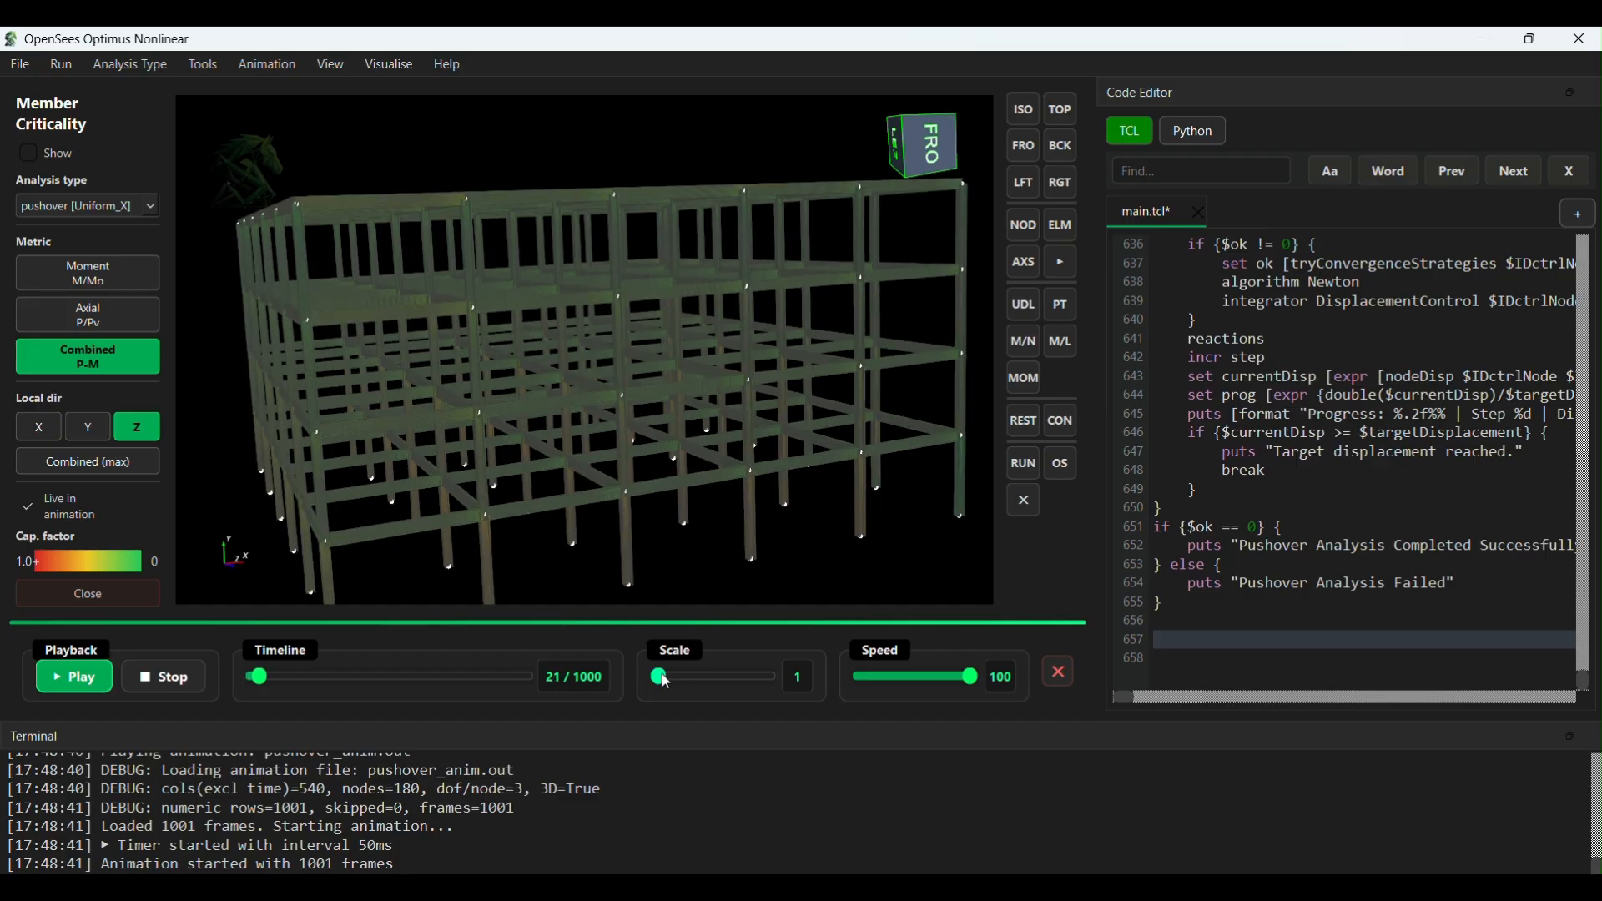
# - Set the animation scale to 16, view the deforming frame from its left side, and raise the scale further
pyautogui.moveTo(667, 683); pyautogui.dragTo(676, 680)
pyautogui.scroll(-4, 628, 494)
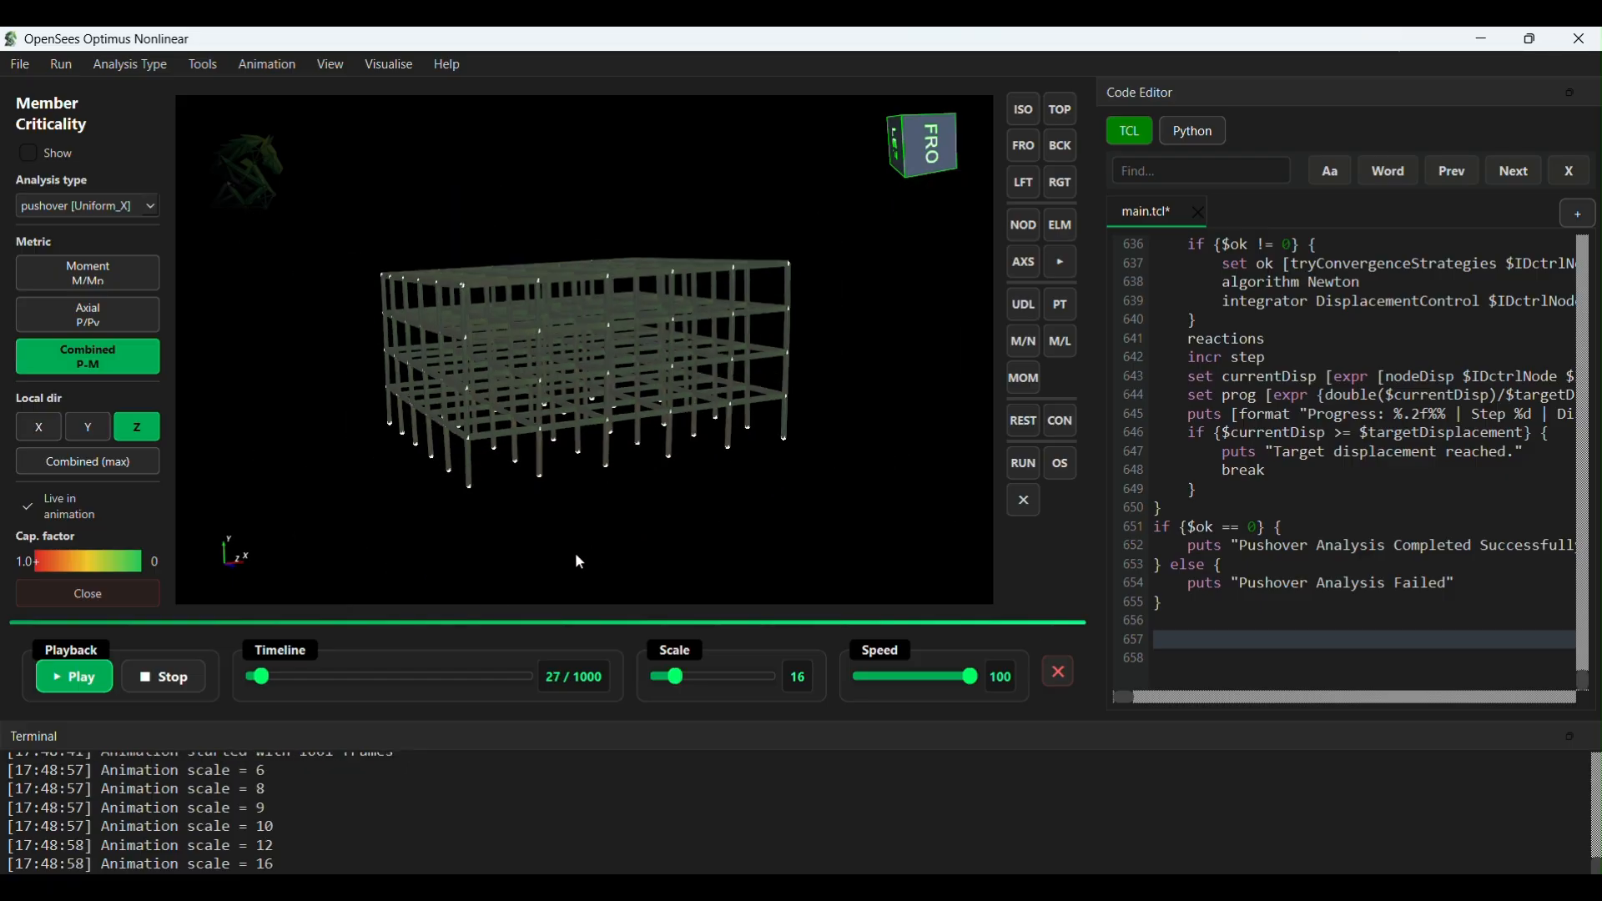
pyautogui.moveTo(647, 528); pyautogui.dragTo(958, 449)
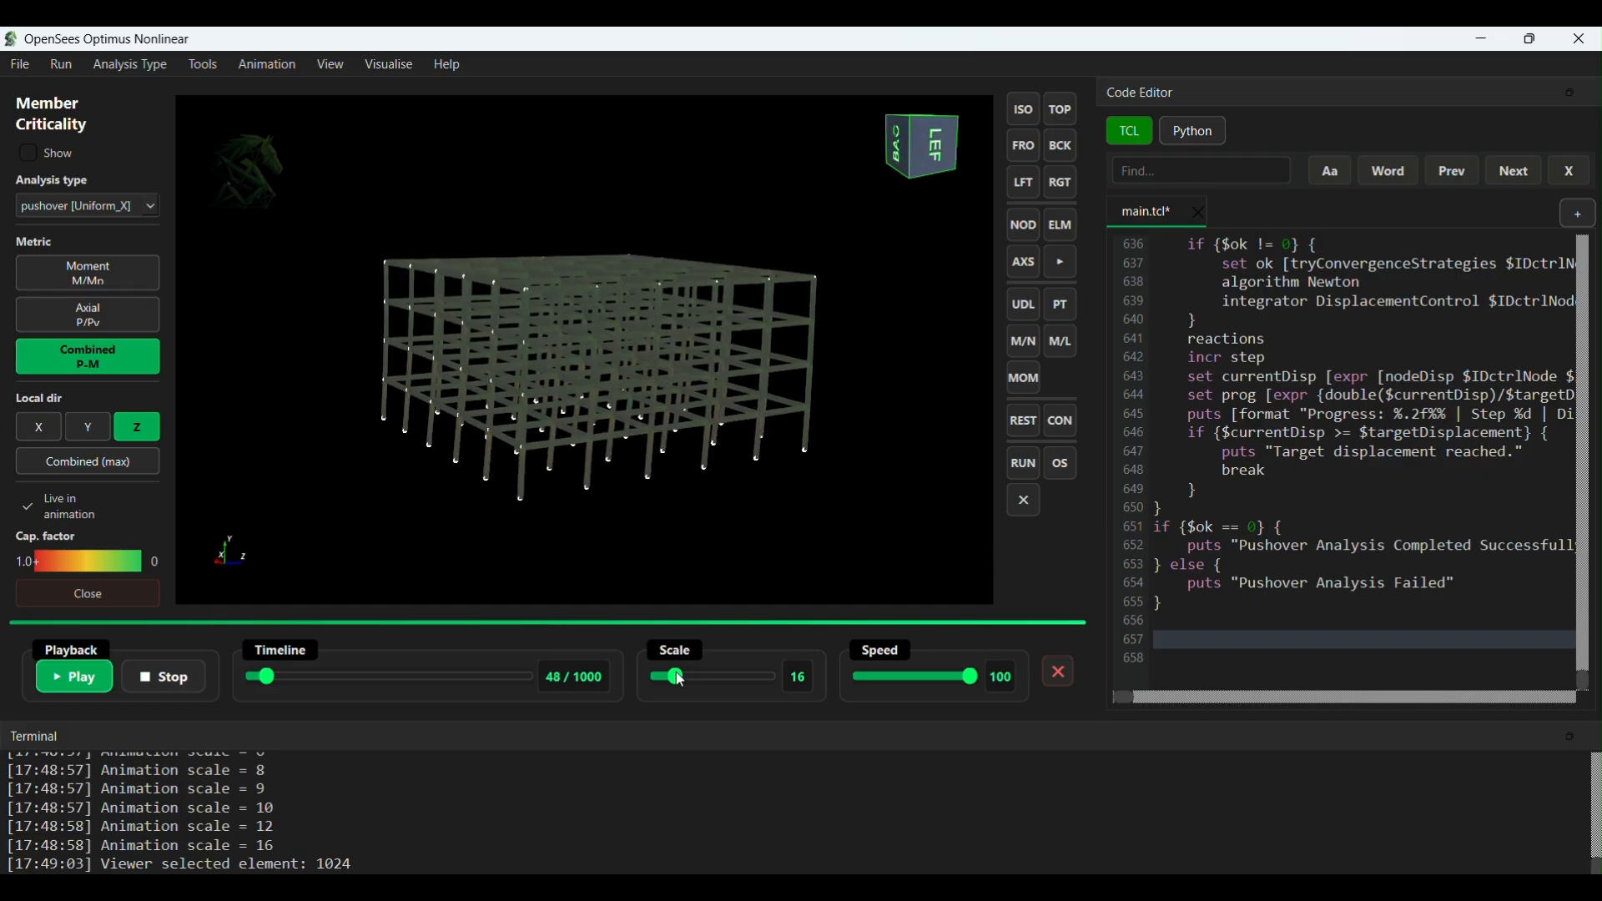
pyautogui.moveTo(675, 677); pyautogui.dragTo(688, 676)
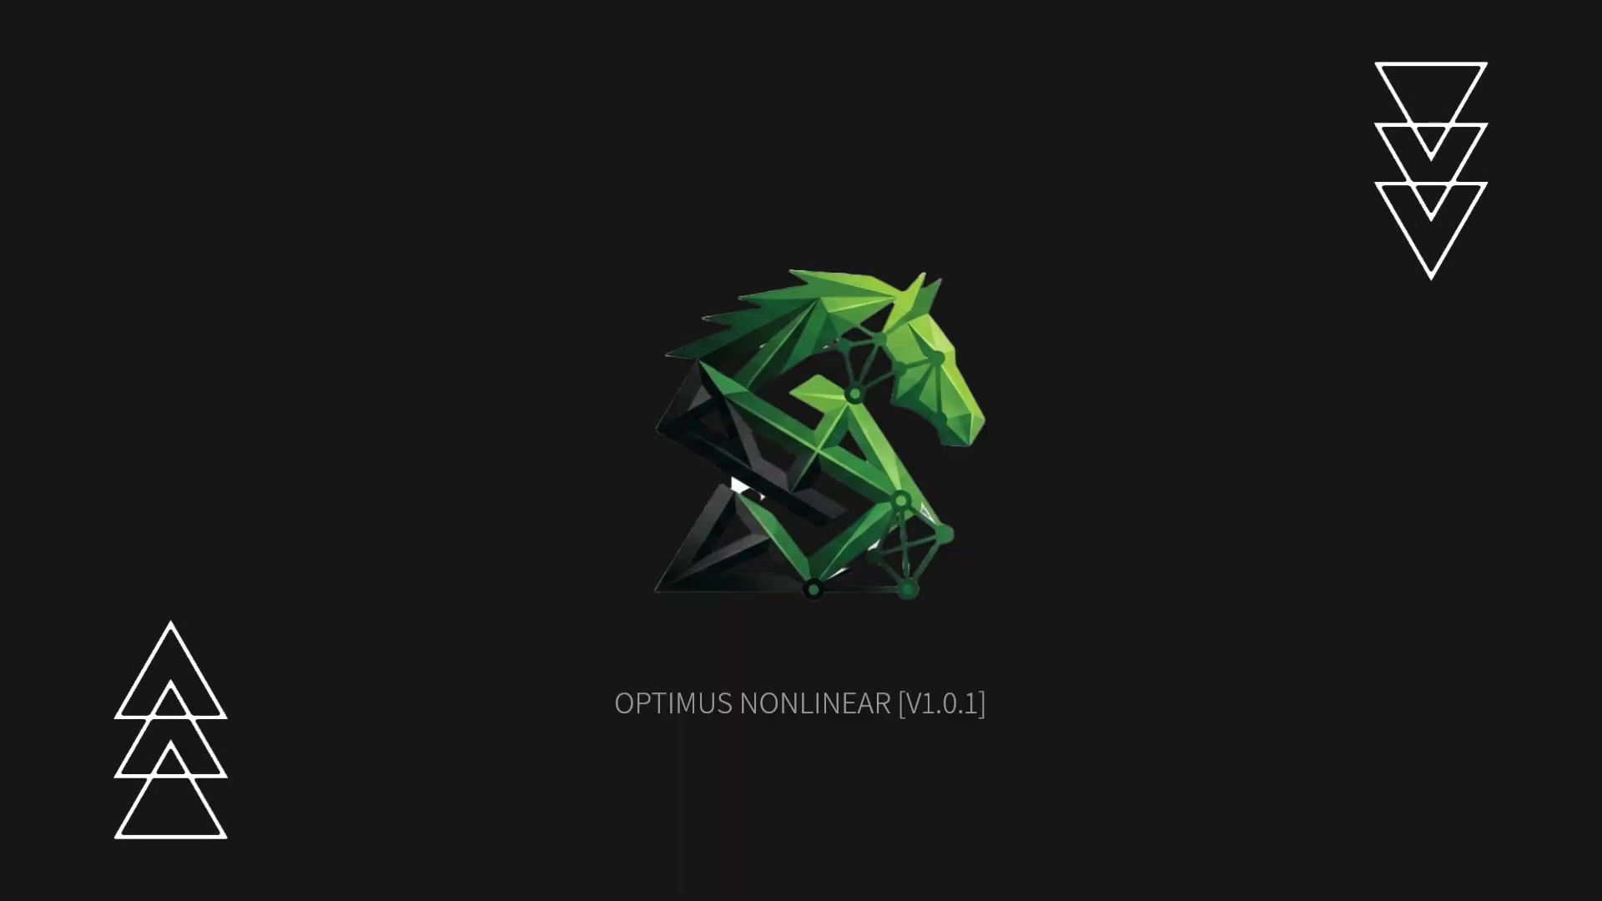